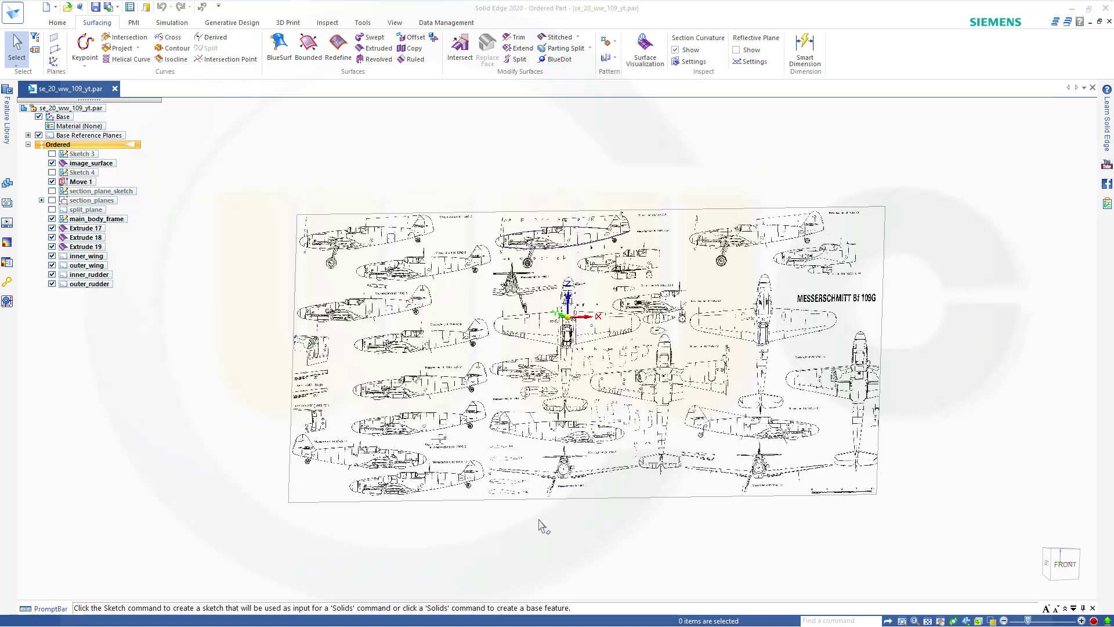
- Start a new sketch on the main_sketch_plane base reference plane
{"action": "scroll", "coordinate": [517, 511], "scroll_direction": "down", "scroll_amount": 2}
{"action": "scroll", "coordinate": [516, 505], "scroll_direction": "up", "scroll_amount": 9}
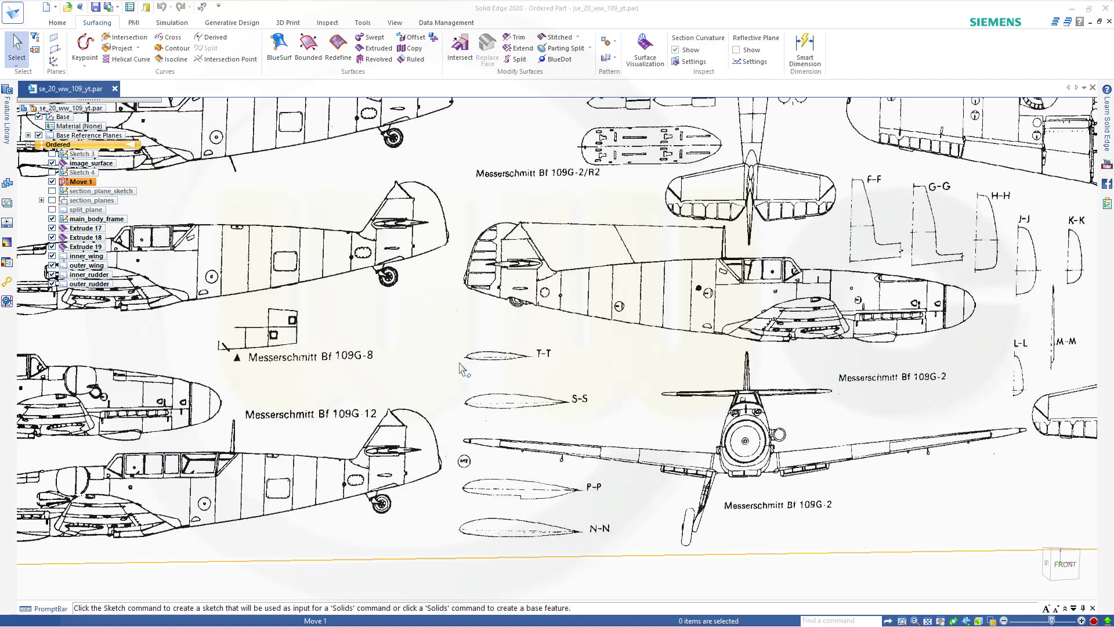
{"action": "scroll", "coordinate": [444, 358], "scroll_direction": "down", "scroll_amount": 2}
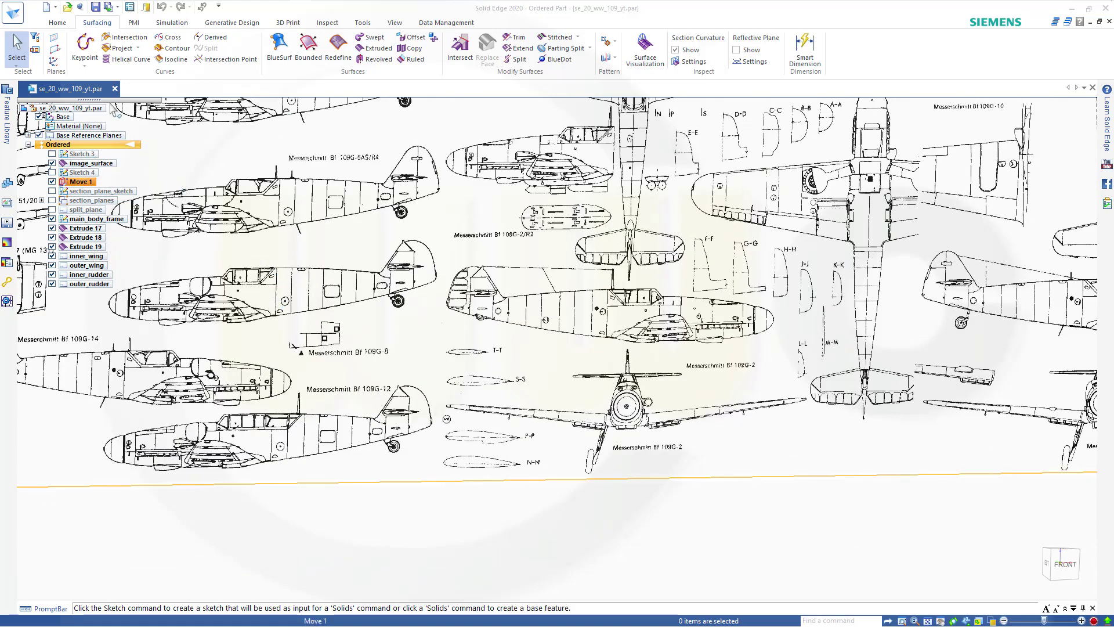
{"action": "left_click", "coordinate": [57, 22]}
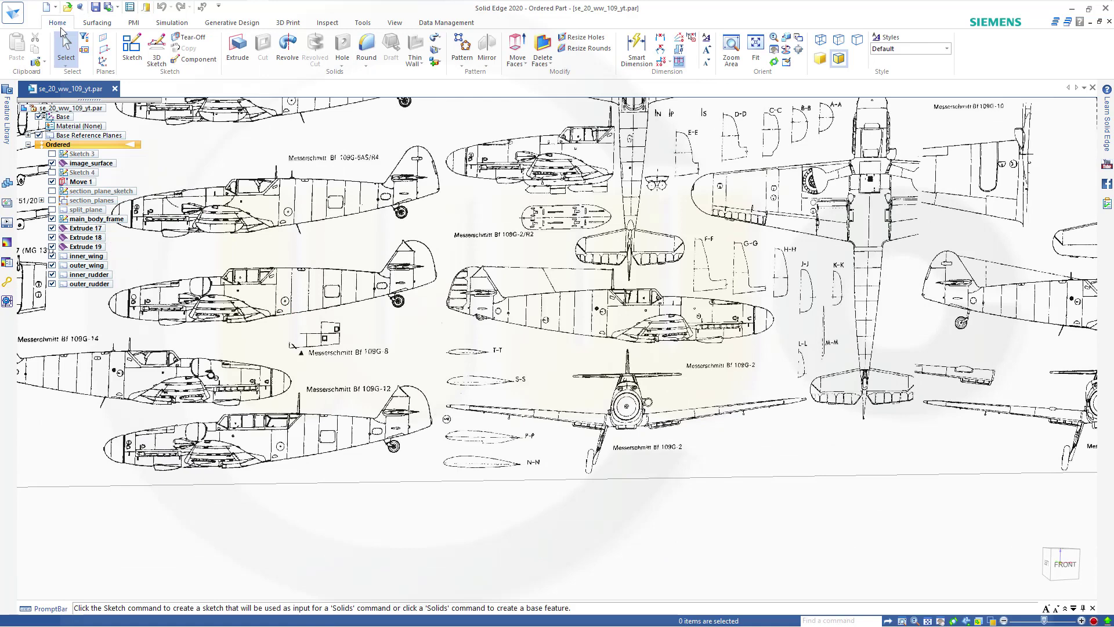
{"action": "left_click", "coordinate": [125, 50]}
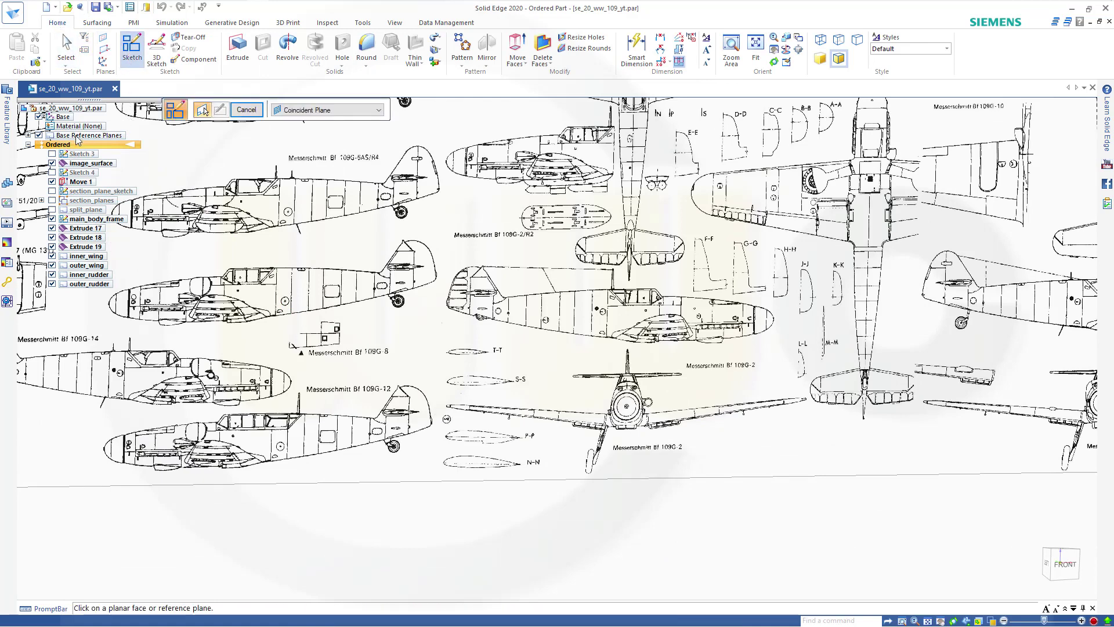
{"action": "left_click", "coordinate": [27, 136]}
{"action": "left_click", "coordinate": [114, 164]}
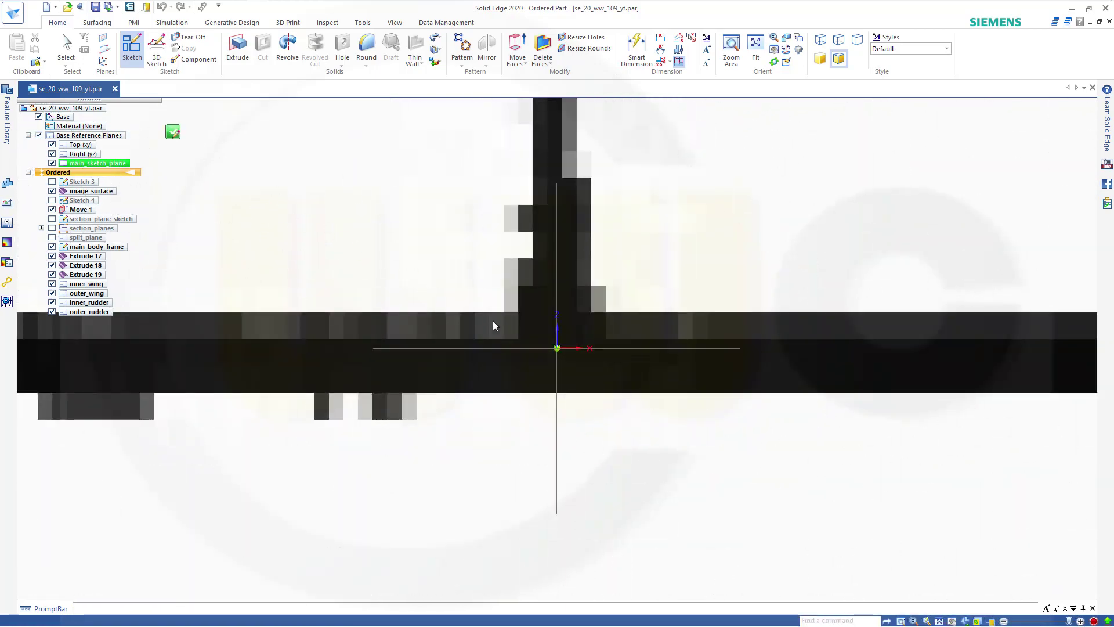
- Sketch circles inside the N-N airfoil section: about 127 mm diameter at the rounded leading edge and about 35 mm at the trailing tip
{"action": "scroll", "coordinate": [636, 409], "scroll_direction": "down", "scroll_amount": 5}
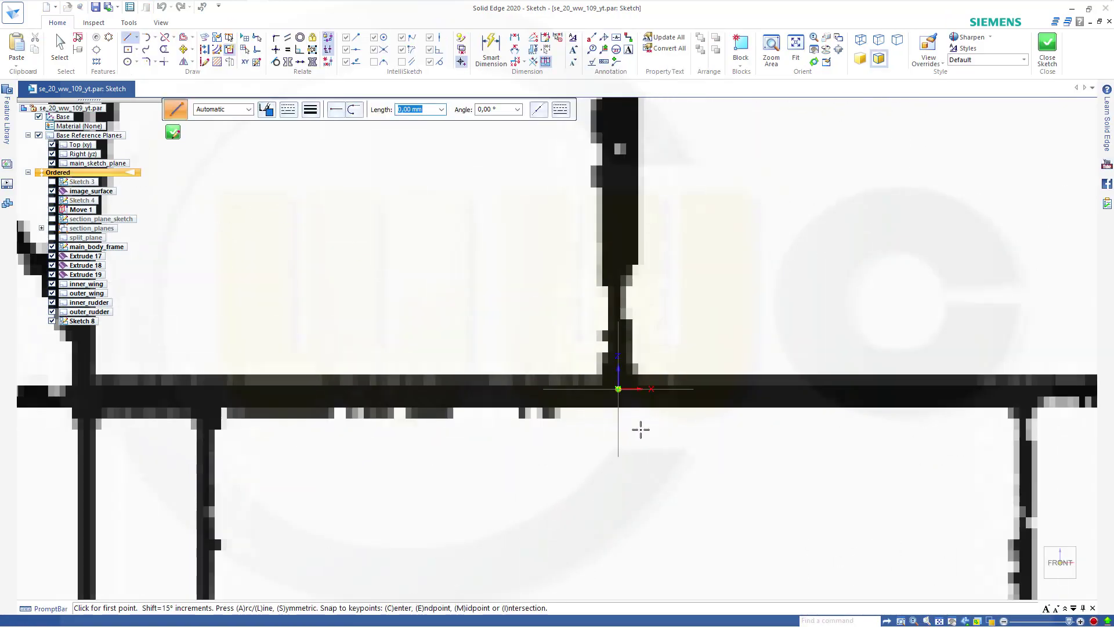
{"action": "scroll", "coordinate": [641, 429], "scroll_direction": "down", "scroll_amount": 5}
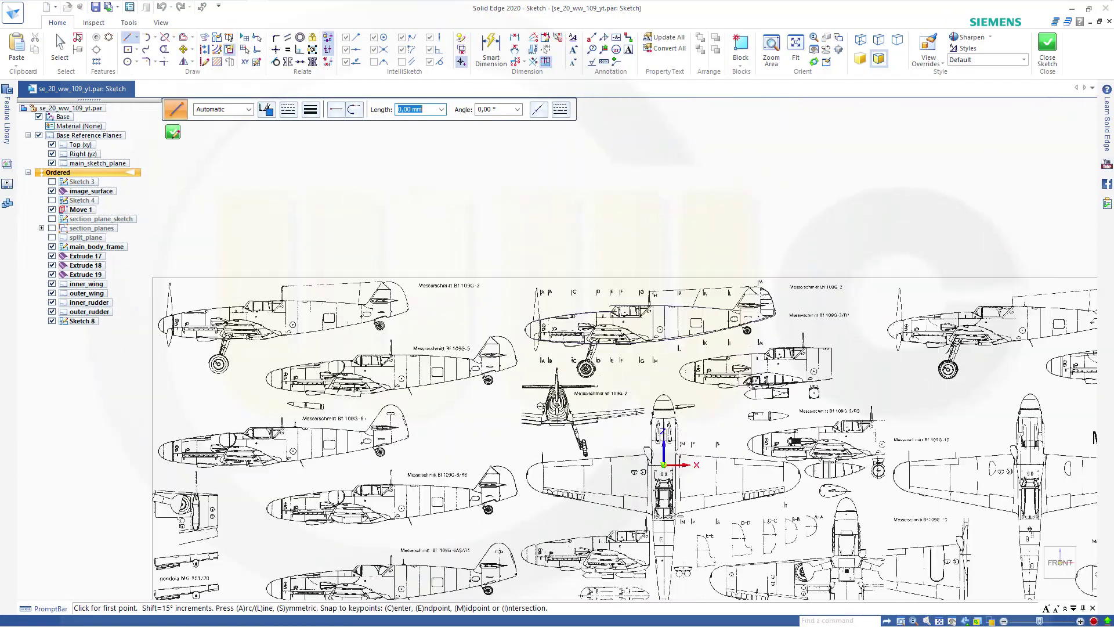
{"action": "scroll", "coordinate": [527, 460], "scroll_direction": "down", "scroll_amount": 6, "text": "shift"}
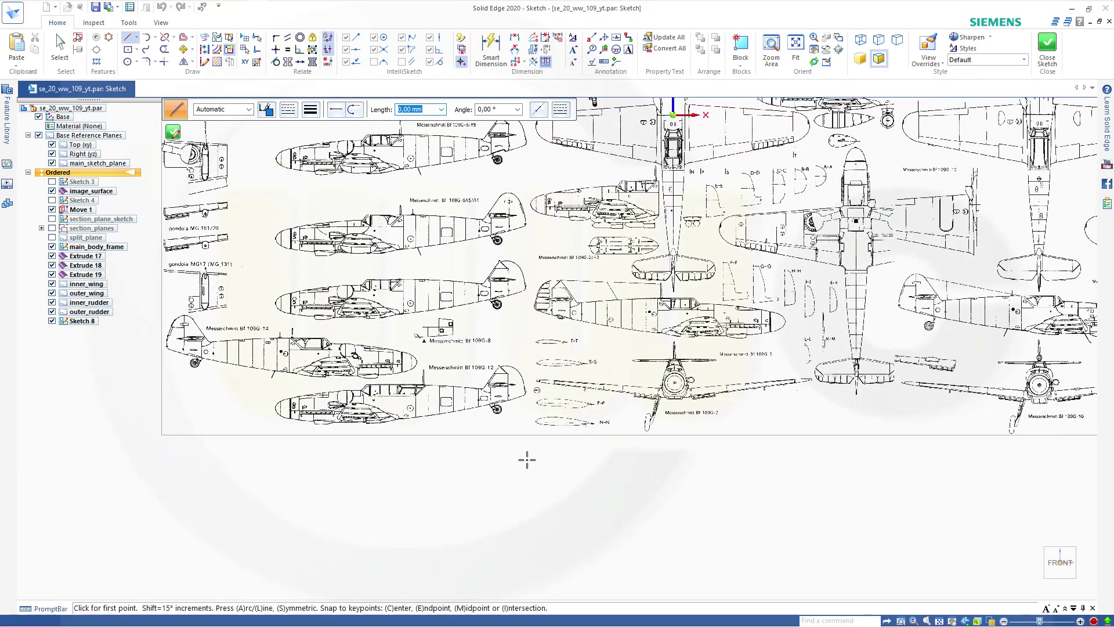
{"action": "scroll", "coordinate": [604, 422], "scroll_direction": "up", "scroll_amount": 10}
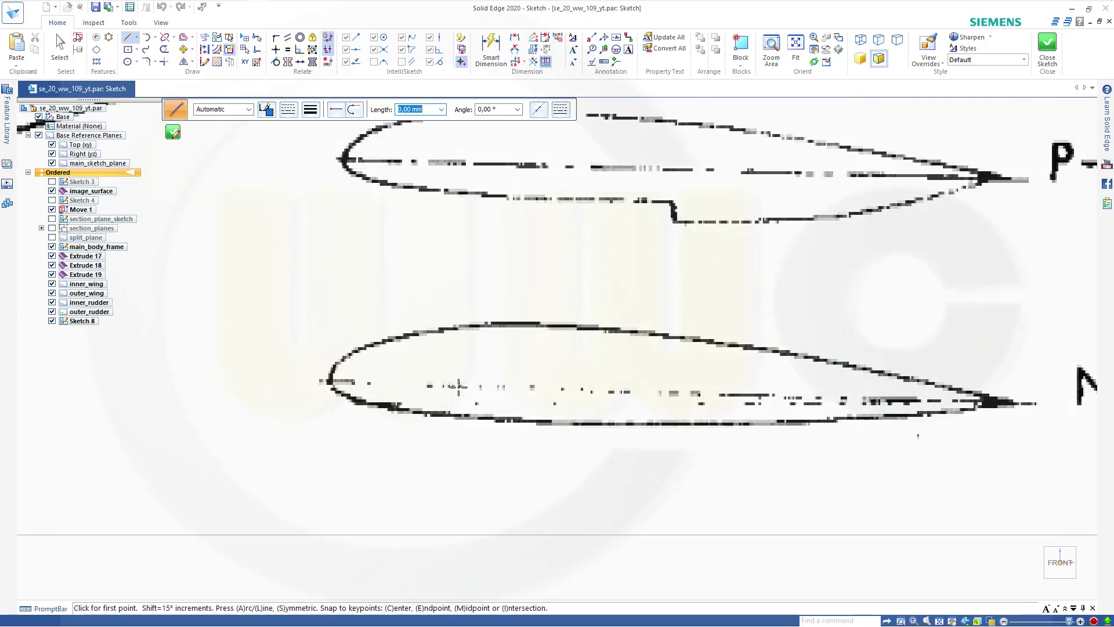
{"action": "scroll", "coordinate": [900, 418], "scroll_direction": "up", "scroll_amount": 2}
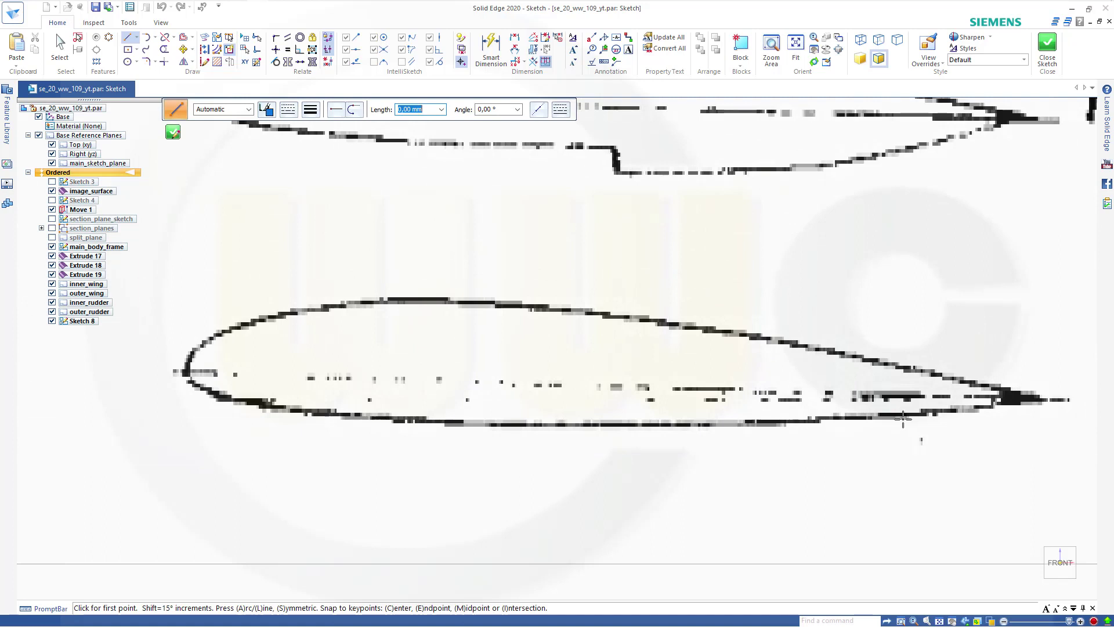
{"action": "left_click", "coordinate": [127, 62]}
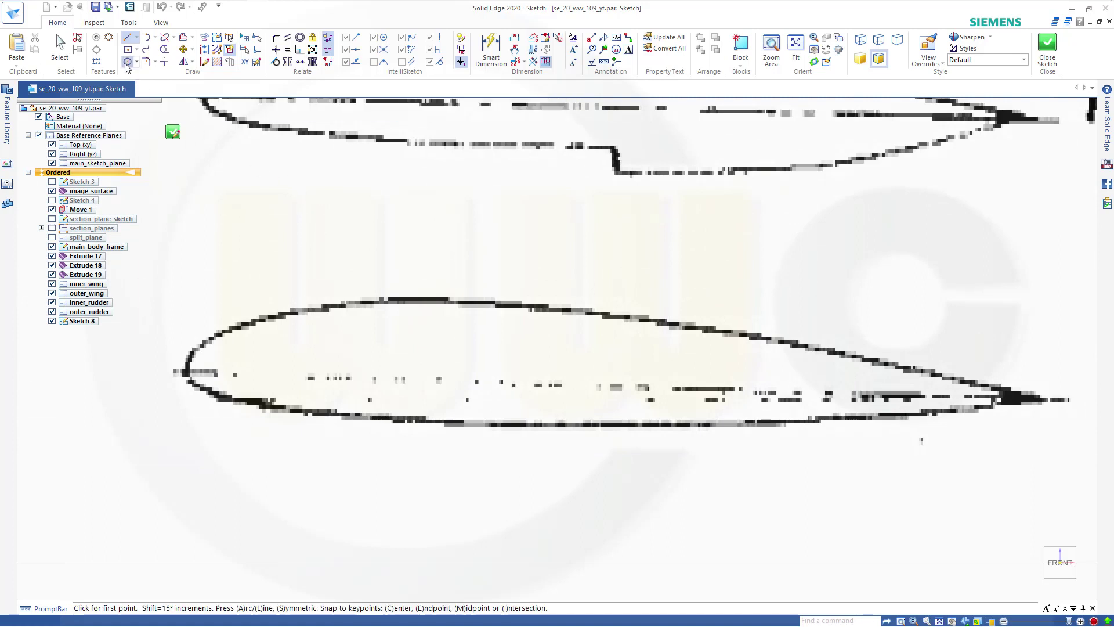
{"action": "left_click", "coordinate": [219, 368]}
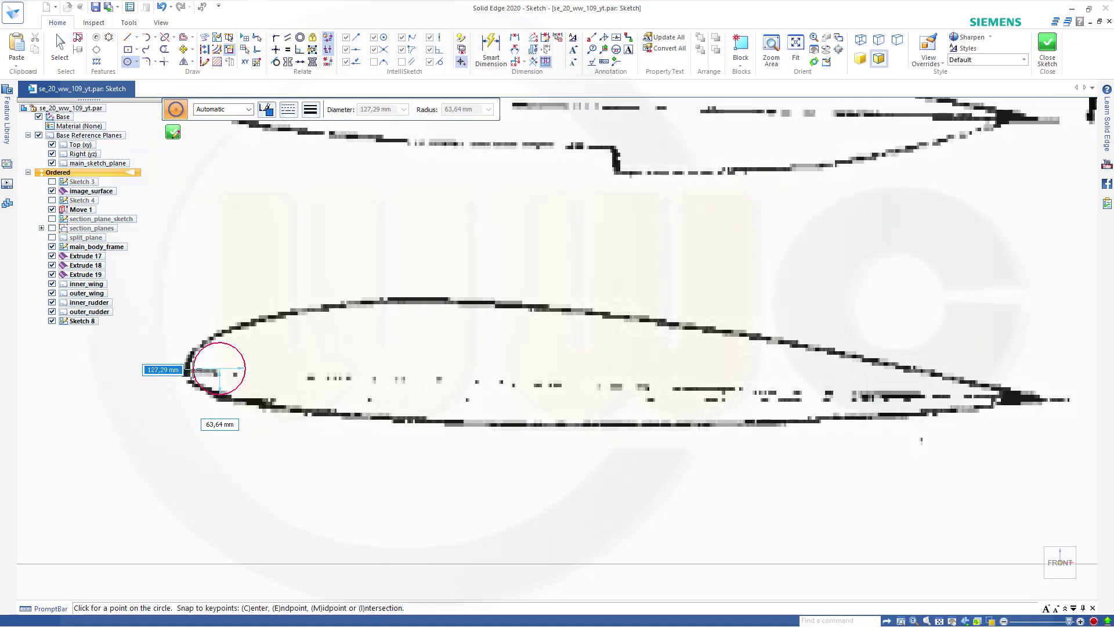
{"action": "left_click", "coordinate": [194, 370]}
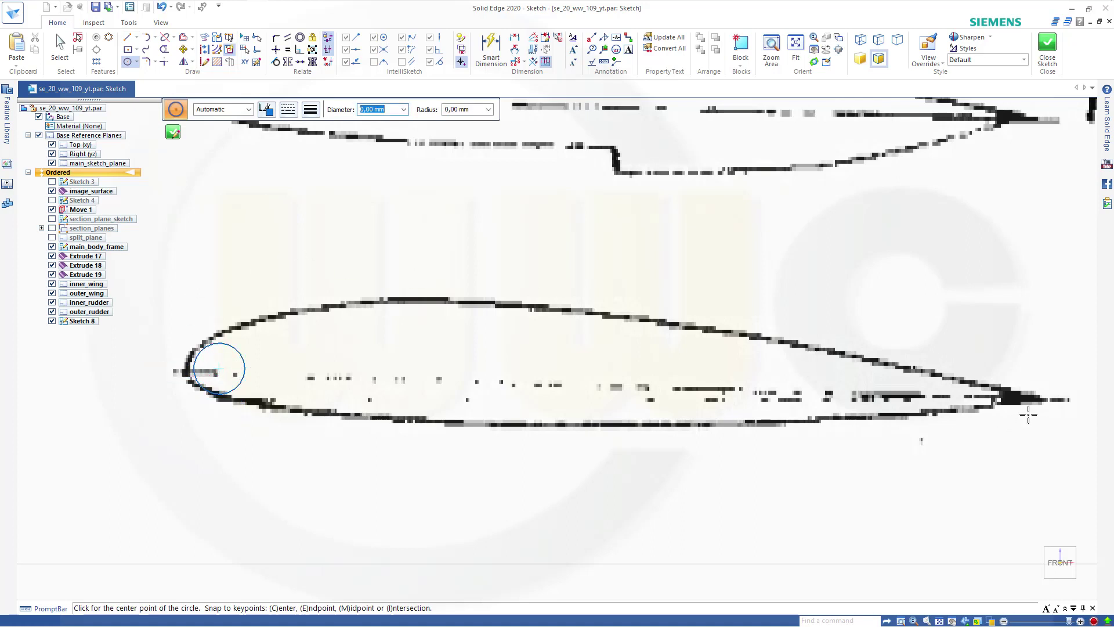
{"action": "left_click", "coordinate": [1035, 399]}
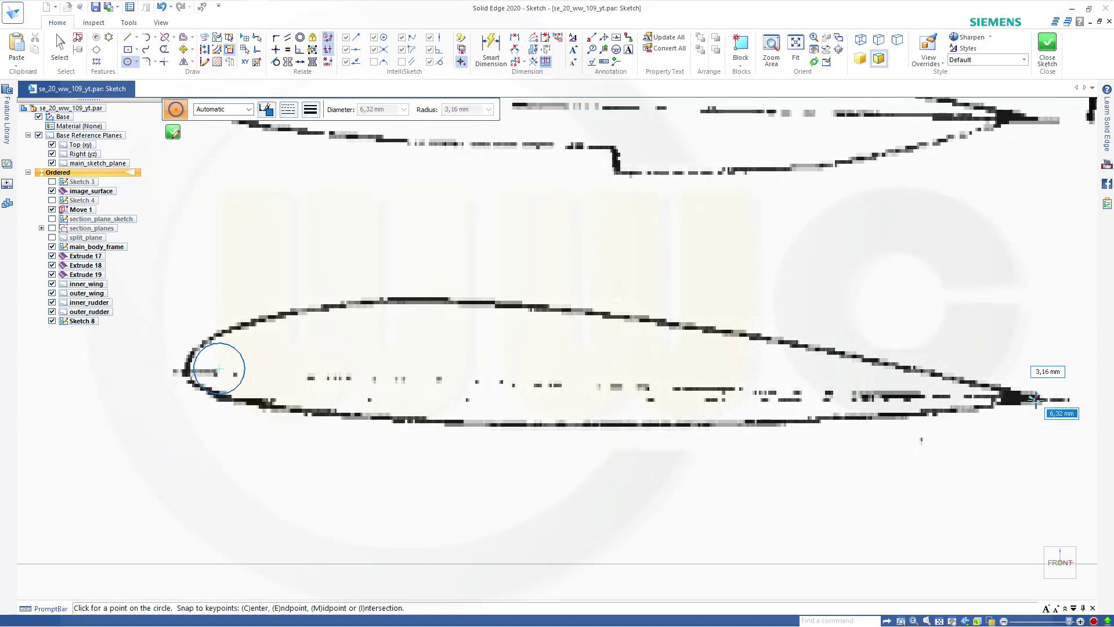
{"action": "left_click", "coordinate": [1041, 401]}
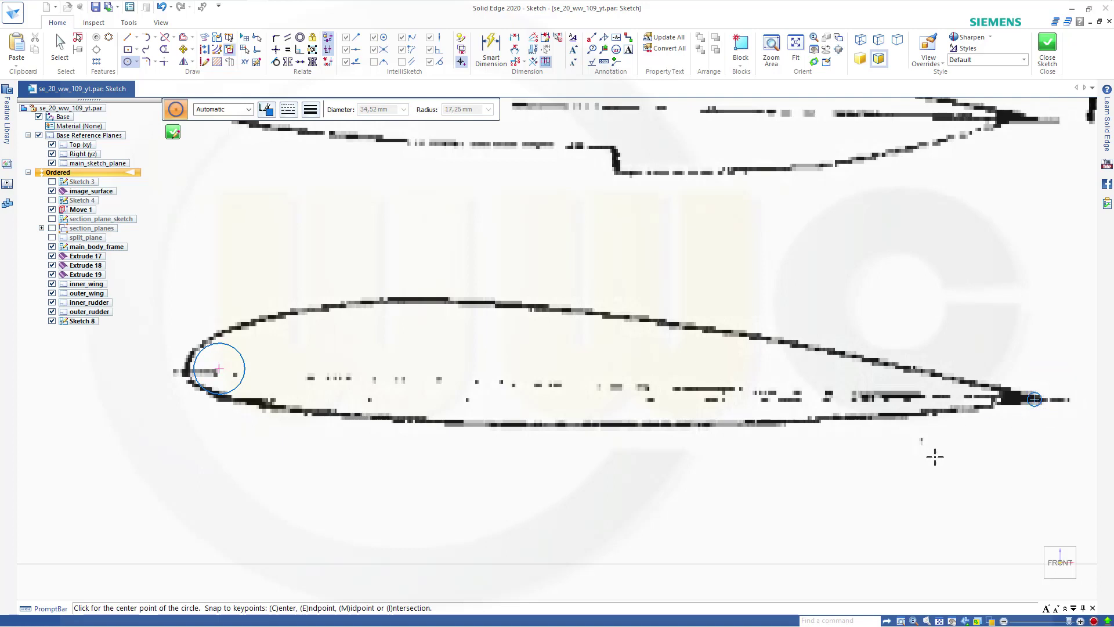
- Draw a chord line about 1988 mm long connecting the centers of the leading-edge and trailing-edge circles
{"action": "left_click", "coordinate": [127, 37]}
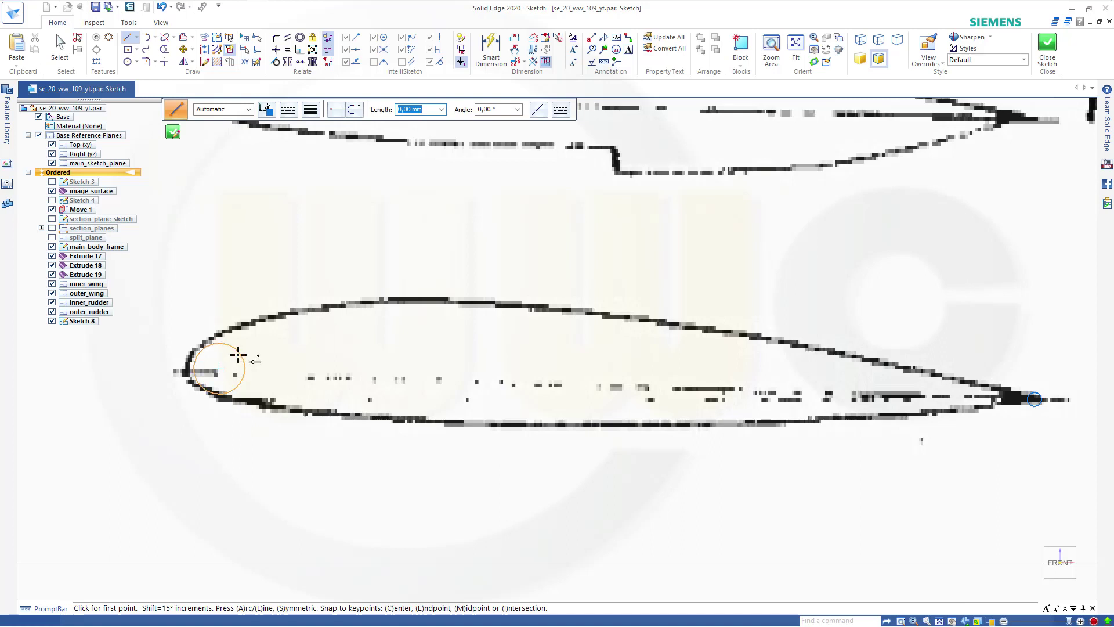
{"action": "left_click", "coordinate": [223, 369]}
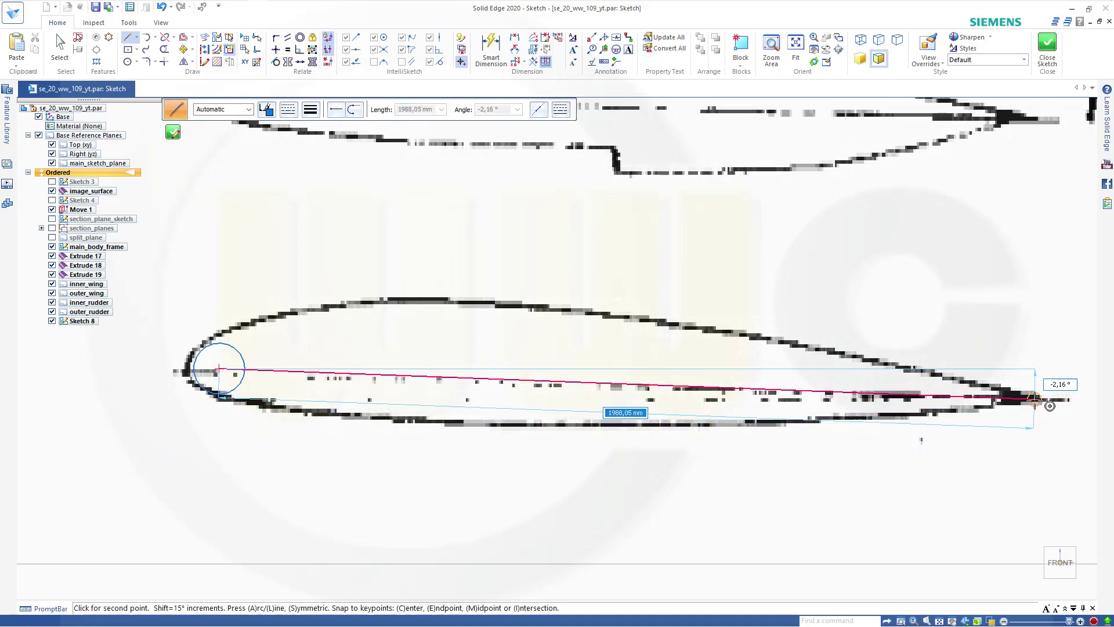
{"action": "left_click", "coordinate": [1050, 406]}
{"action": "key", "text": "Escape"}
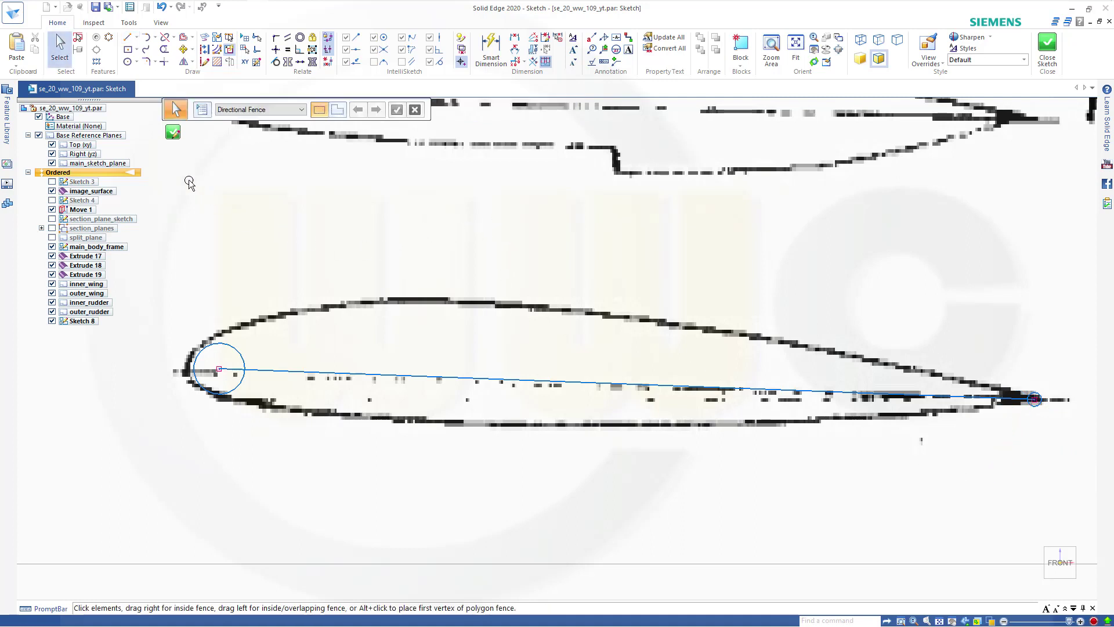
- Trace the upper contour of the N-N airfoil with a curve running from the leading-edge circle to the trailing-edge circle
{"action": "left_click", "coordinate": [146, 49]}
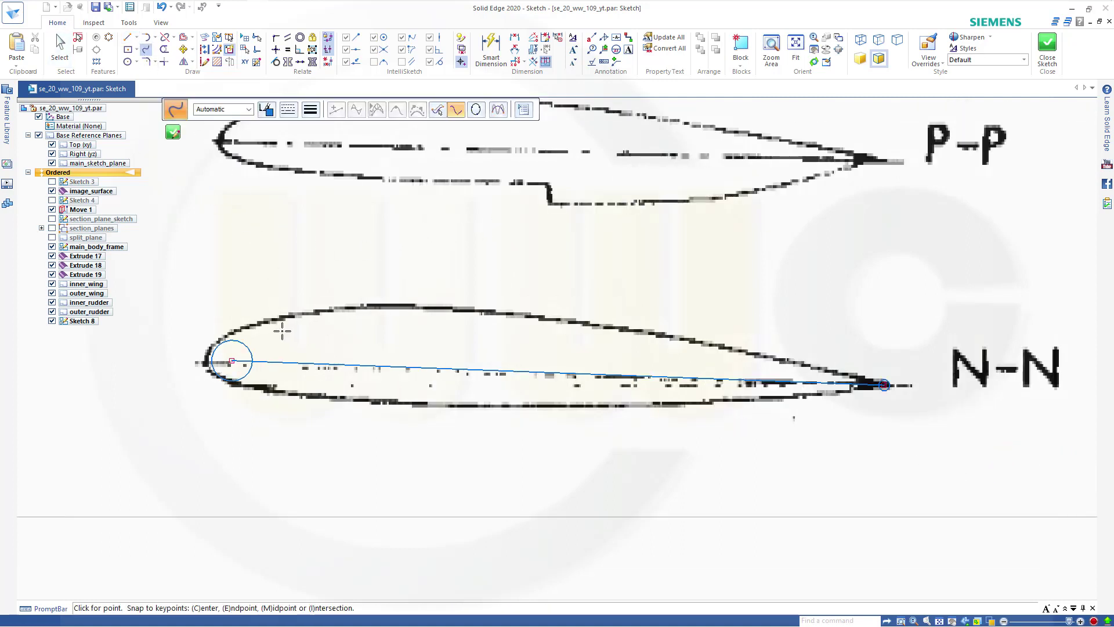
{"action": "scroll", "coordinate": [280, 348], "scroll_direction": "up", "scroll_amount": 1}
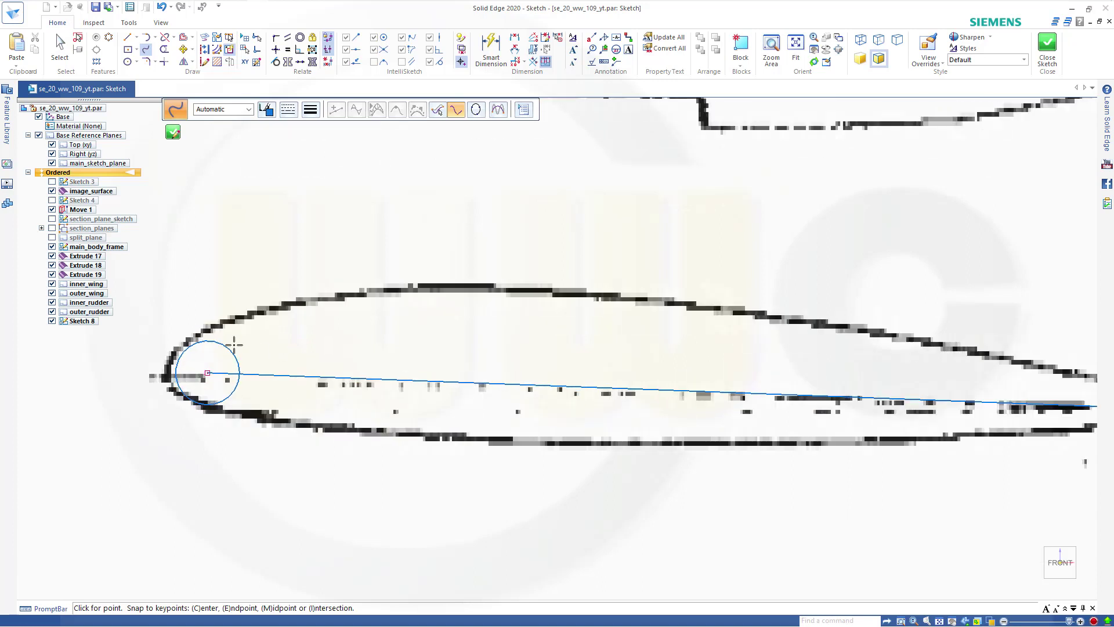
{"action": "left_click", "coordinate": [195, 347]}
{"action": "mouse_move", "coordinate": [491, 288]}
{"action": "left_mouse_down"}
{"action": "mouse_move", "coordinate": [720, 307]}
{"action": "mouse_move", "coordinate": [990, 359]}
{"action": "mouse_move", "coordinate": [901, 370]}
{"action": "mouse_move", "coordinate": [660, 359]}
{"action": "mouse_move", "coordinate": [735, 357]}
{"action": "mouse_move", "coordinate": [748, 373]}
{"action": "mouse_move", "coordinate": [842, 387]}
{"action": "left_mouse_up"}
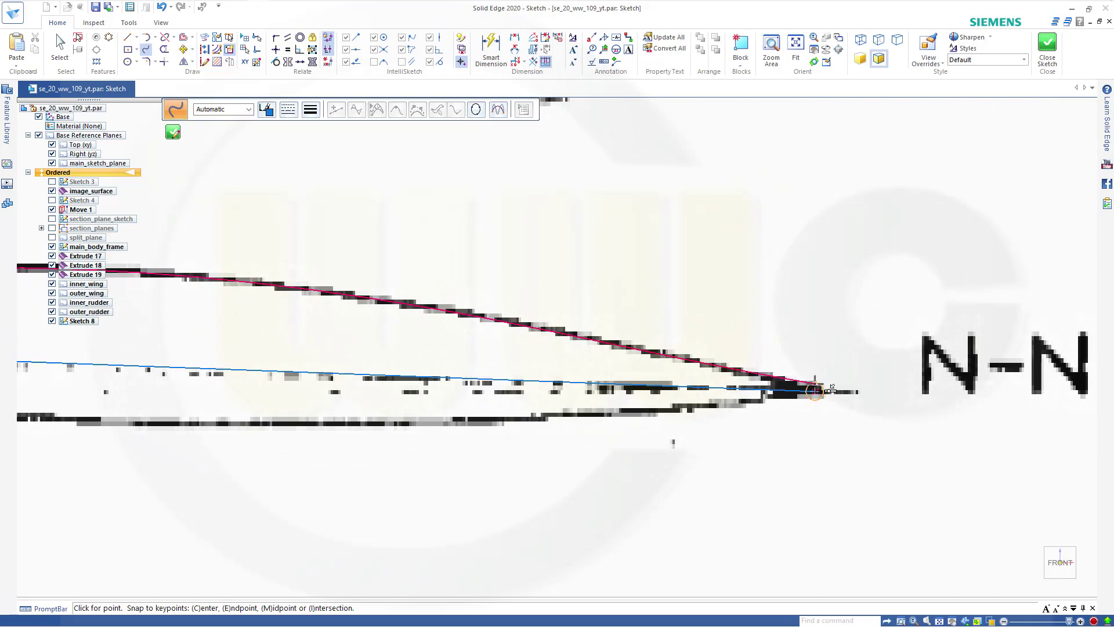
{"action": "left_click", "coordinate": [816, 387]}
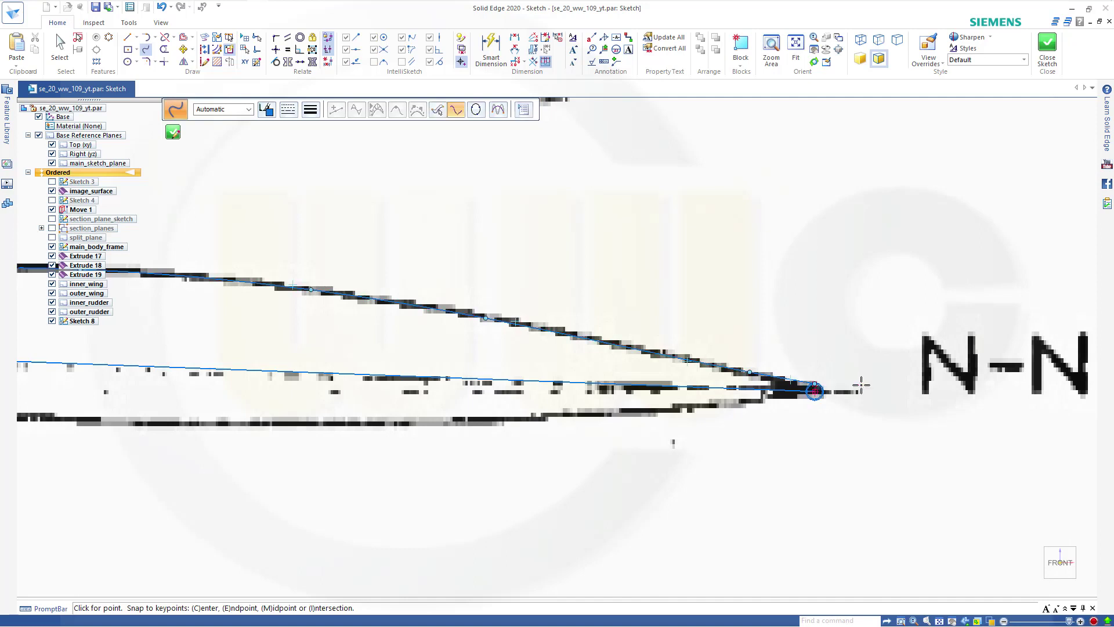
{"action": "scroll", "coordinate": [619, 413], "scroll_direction": "down", "scroll_amount": 2}
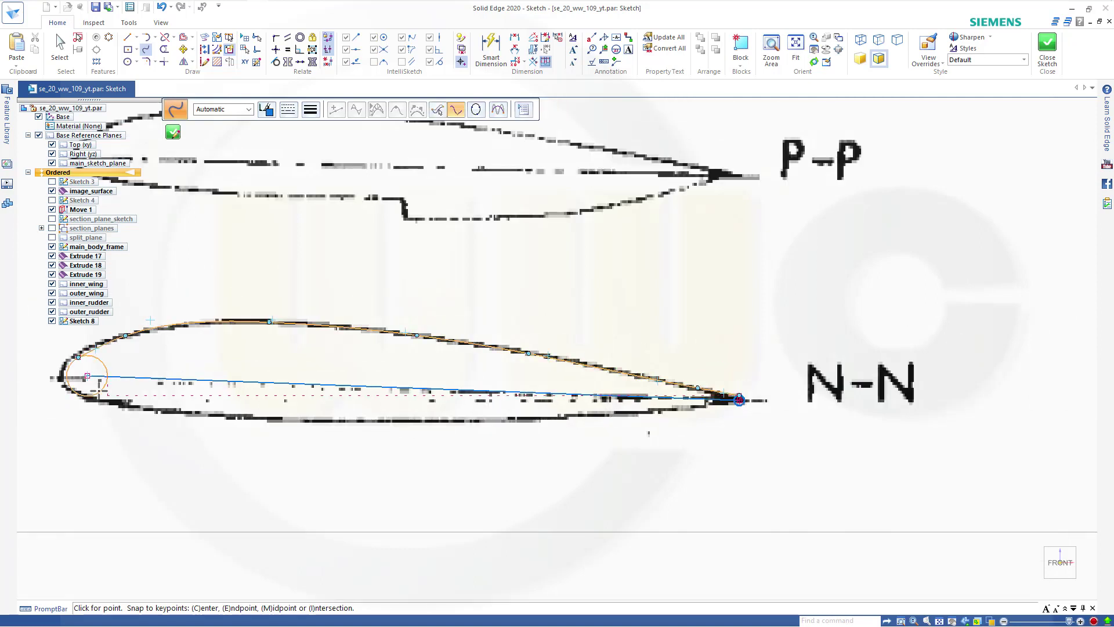
{"action": "key", "text": "Escape"}
- Make the upper airfoil curve tangent to both the leading-edge and trailing-edge circles
{"action": "left_click", "coordinate": [276, 62]}
{"action": "scroll", "coordinate": [73, 372], "scroll_direction": "up", "scroll_amount": 2}
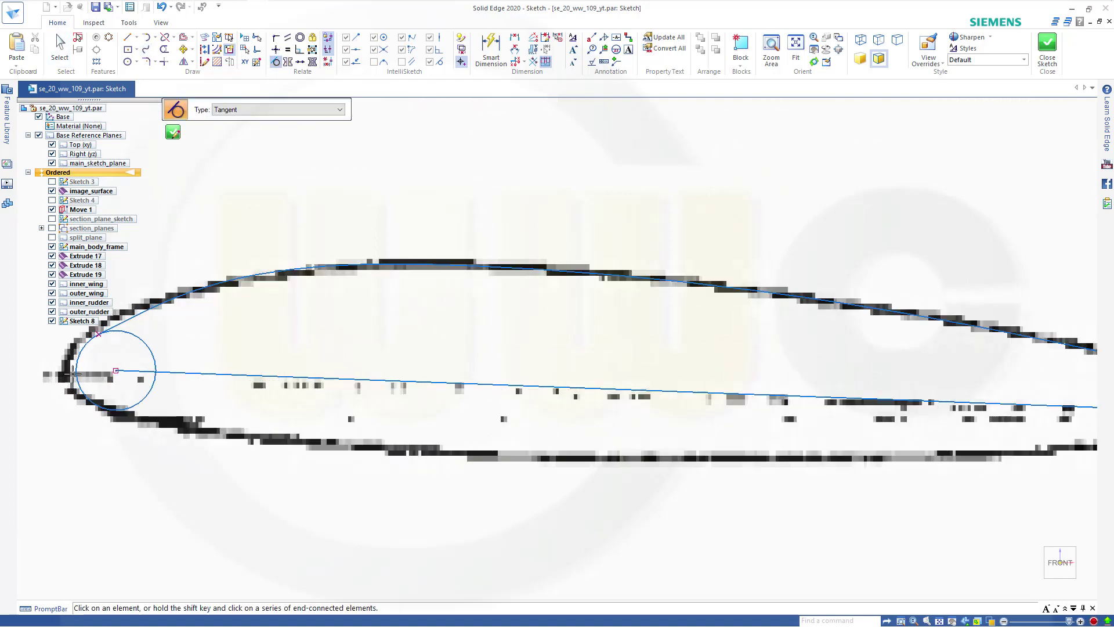
{"action": "scroll", "coordinate": [92, 344], "scroll_direction": "up", "scroll_amount": 2}
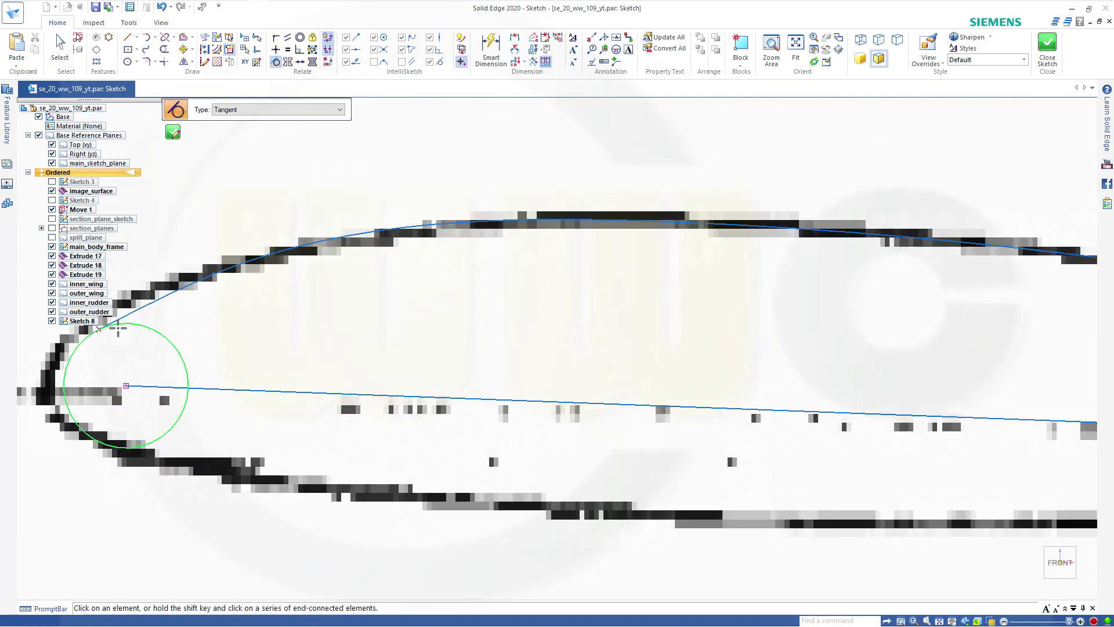
{"action": "left_click", "coordinate": [118, 324]}
{"action": "scroll", "coordinate": [423, 351], "scroll_direction": "down", "scroll_amount": 3}
{"action": "scroll", "coordinate": [1091, 424], "scroll_direction": "down", "scroll_amount": 2}
{"action": "middle_click_drag", "start_coordinate": [1090, 427], "coordinate": [890, 438]}
{"action": "scroll", "coordinate": [898, 427], "scroll_direction": "up", "scroll_amount": 8}
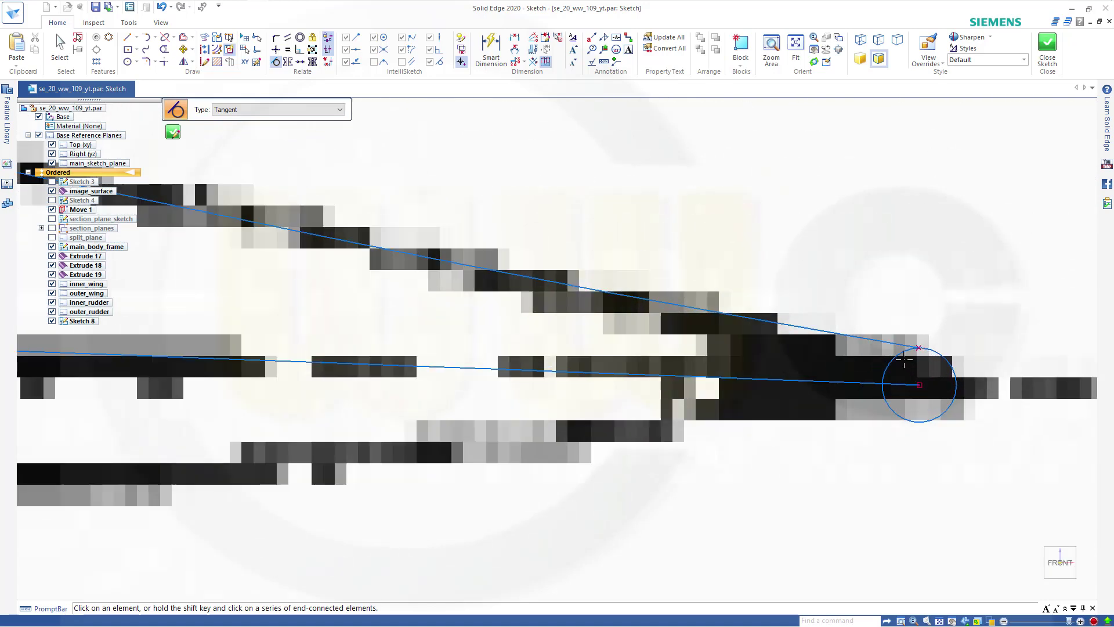
{"action": "left_click", "coordinate": [901, 349]}
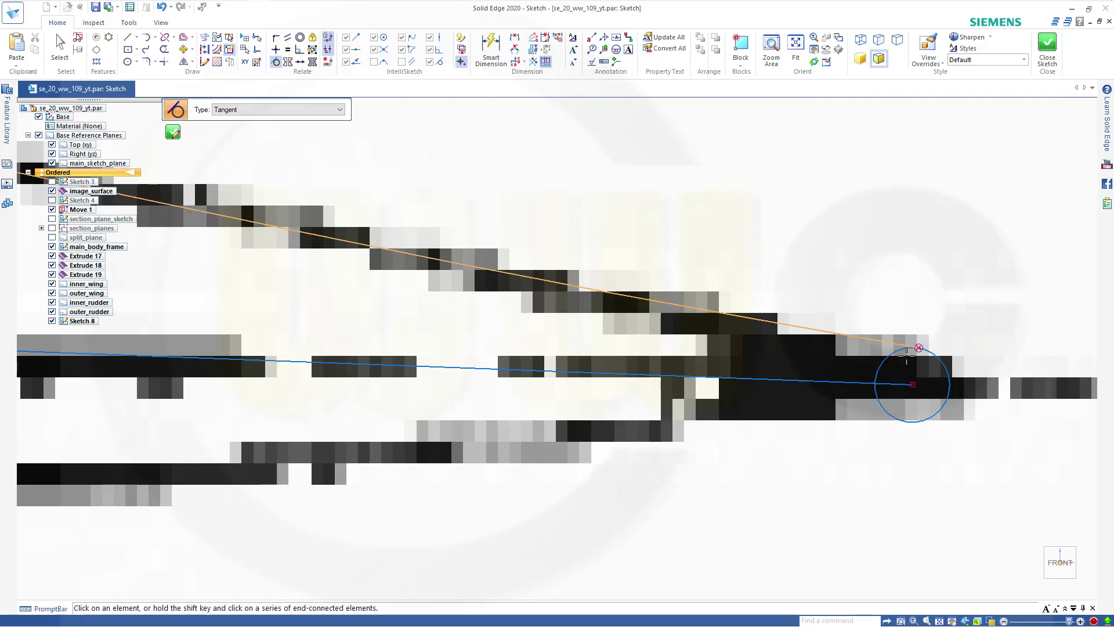
- Trace the lower contour of the N-N airfoil with a curve from the leading-edge circle to just beside the trailing-edge circle
{"action": "scroll", "coordinate": [719, 456], "scroll_direction": "down", "scroll_amount": 3}
{"action": "scroll", "coordinate": [719, 456], "scroll_direction": "down", "scroll_amount": 8}
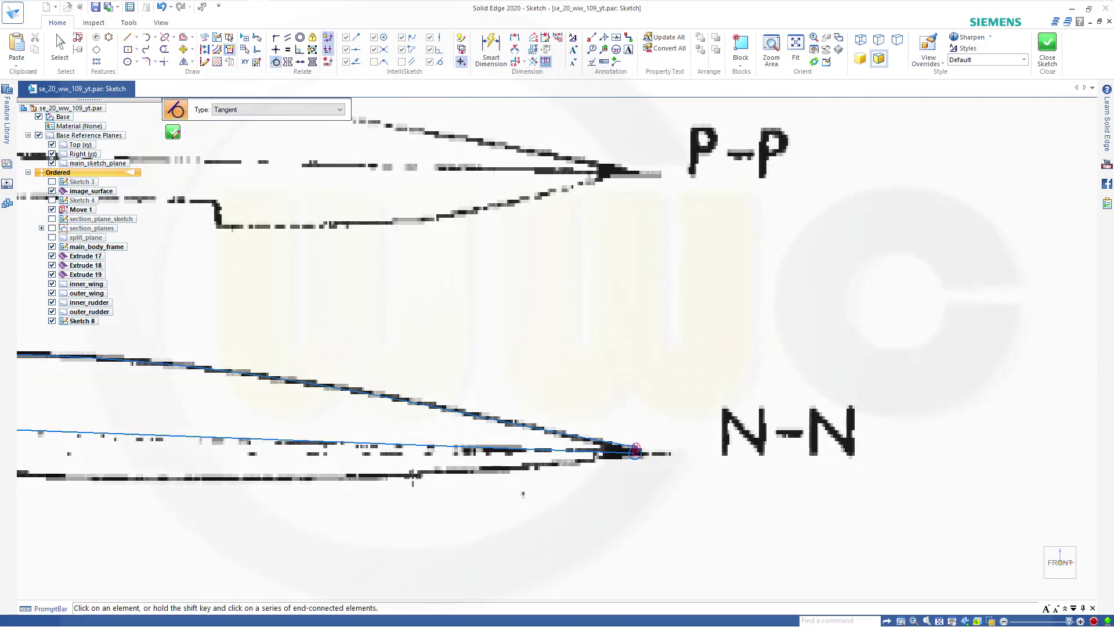
{"action": "mouse_move", "coordinate": [175, 501]}
{"action": "middle_mouse_down", "text": "shift"}
{"action": "mouse_move", "coordinate": [429, 467]}
{"action": "mouse_move", "coordinate": [451, 448]}
{"action": "middle_mouse_up", "text": "shift"}
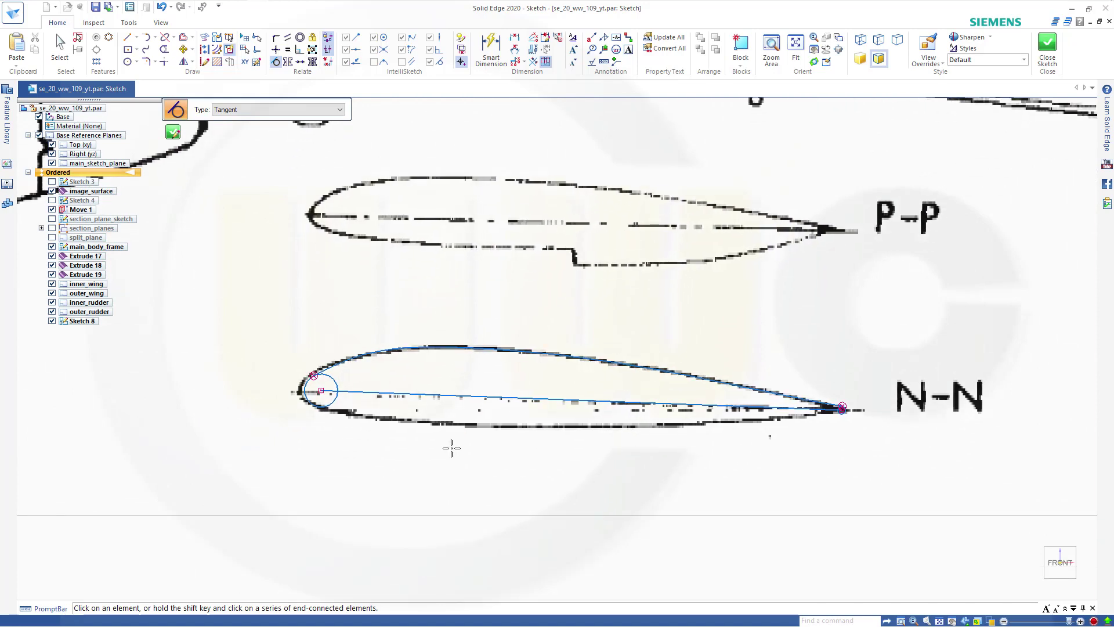
{"action": "left_click", "coordinate": [146, 49]}
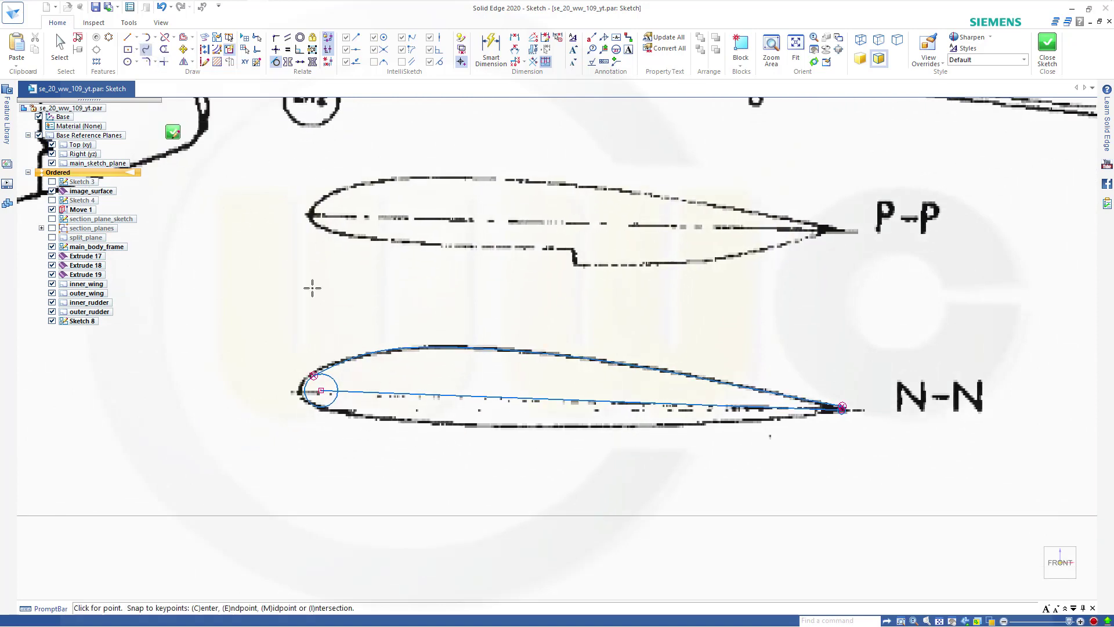
{"action": "scroll", "coordinate": [351, 423], "scroll_direction": "up", "scroll_amount": 5}
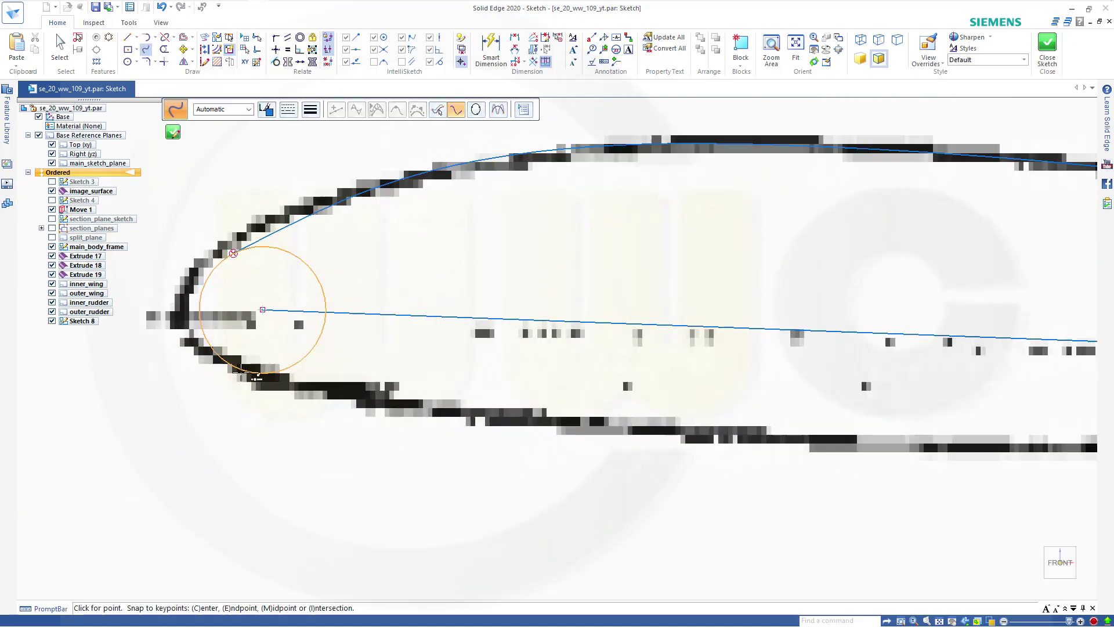
{"action": "left_click", "coordinate": [246, 372]}
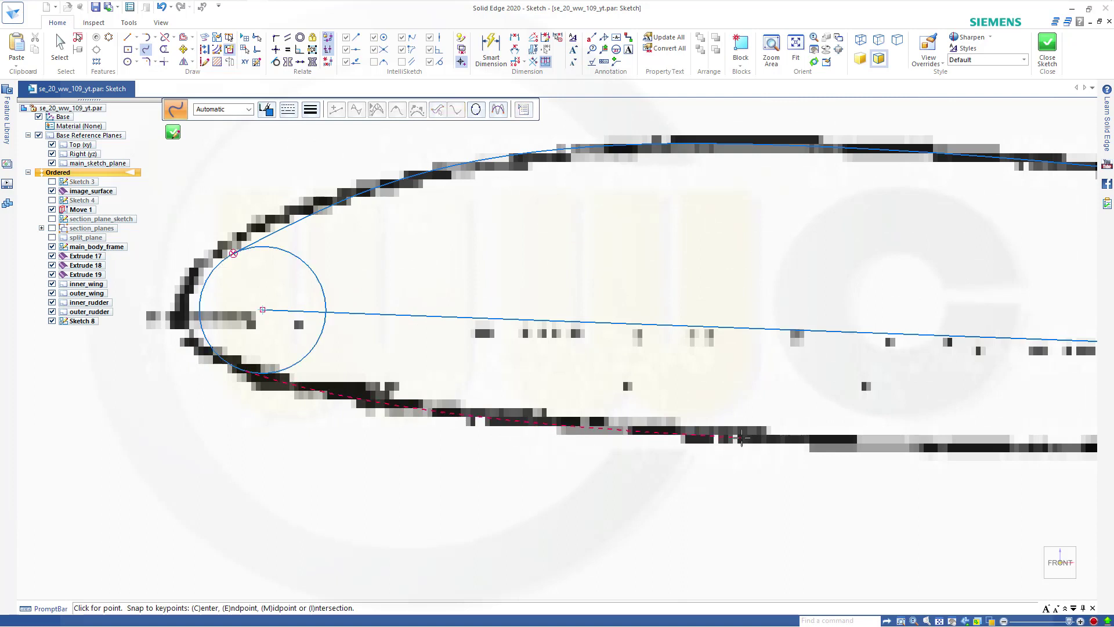
{"action": "middle_click_drag", "start_coordinate": [888, 460], "coordinate": [377, 422], "text": "shift"}
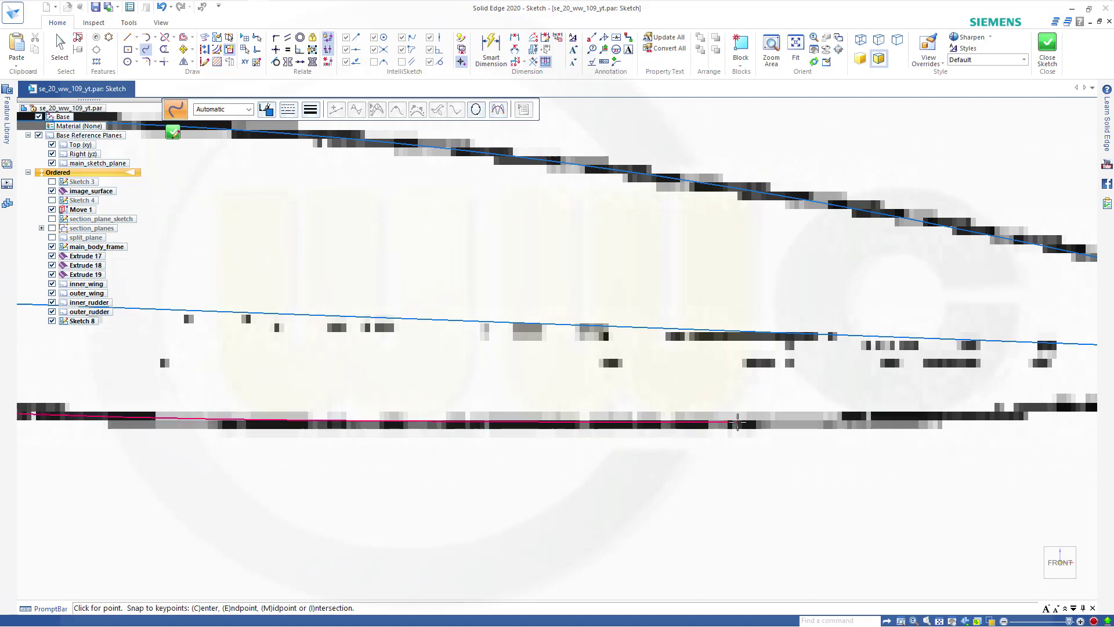
{"action": "middle_click_drag", "start_coordinate": [894, 463], "coordinate": [432, 467], "text": "shift"}
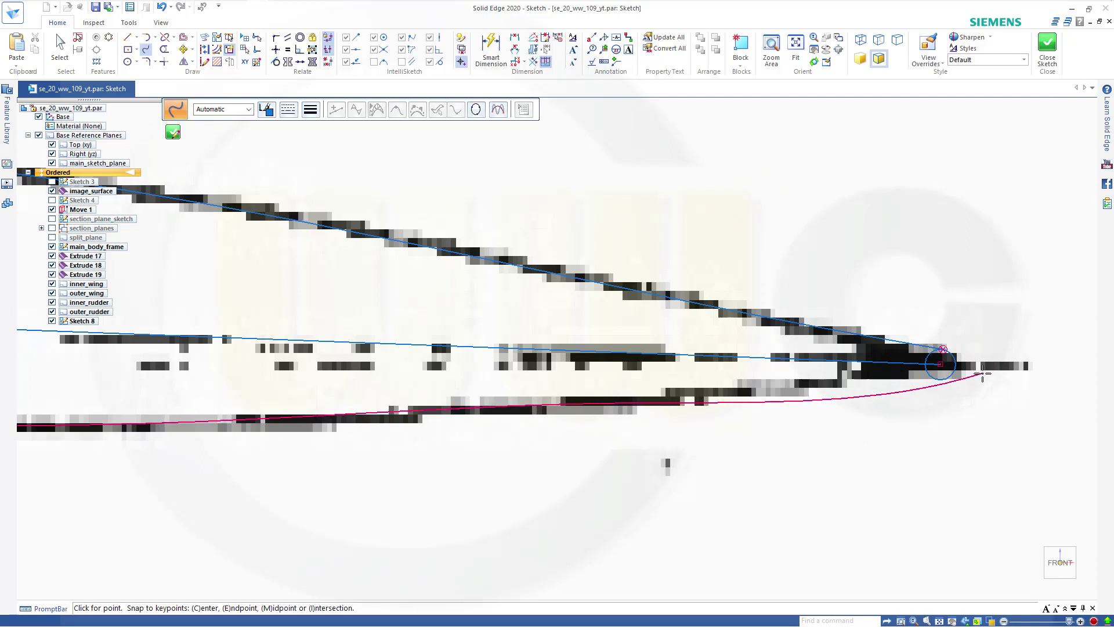
{"action": "double_click", "coordinate": [965, 377]}
{"action": "scroll", "coordinate": [985, 393], "scroll_direction": "up", "scroll_amount": 1}
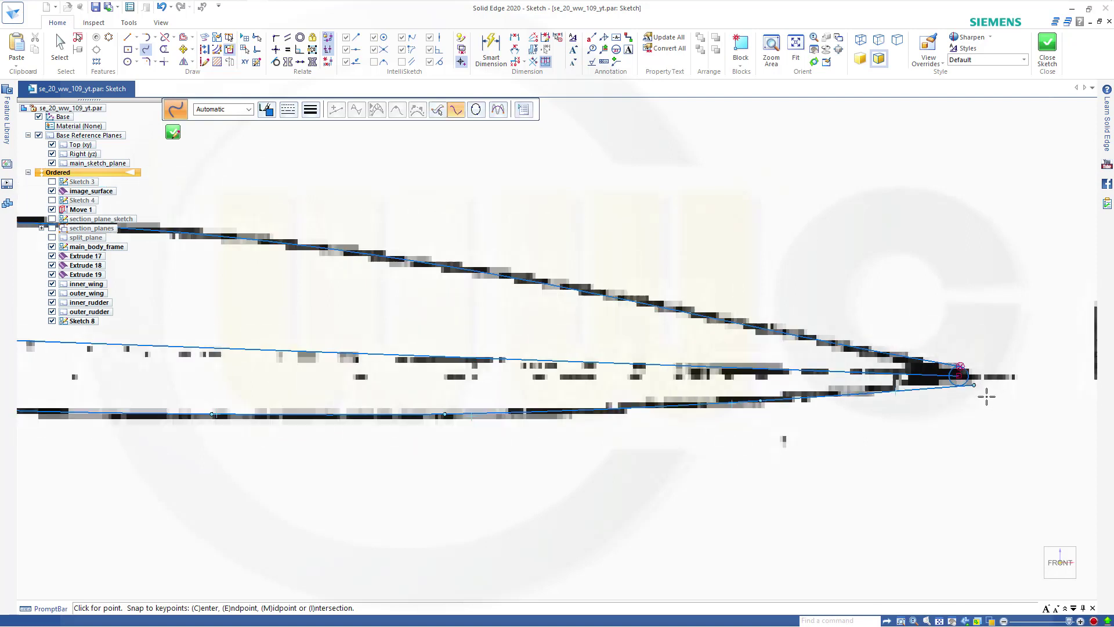
- Make the lower airfoil curve tangent to the trailing-edge circle
{"action": "scroll", "coordinate": [976, 398], "scroll_direction": "up", "scroll_amount": 2}
{"action": "key", "text": "Escape"}
{"action": "left_click", "coordinate": [276, 61]}
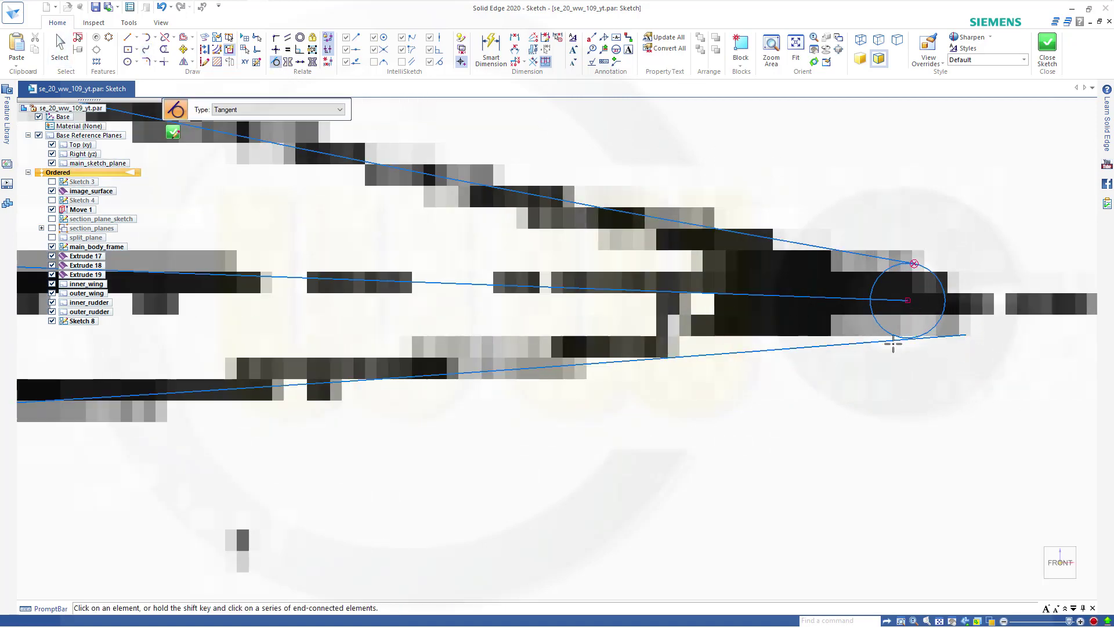
{"action": "left_click", "coordinate": [883, 337]}
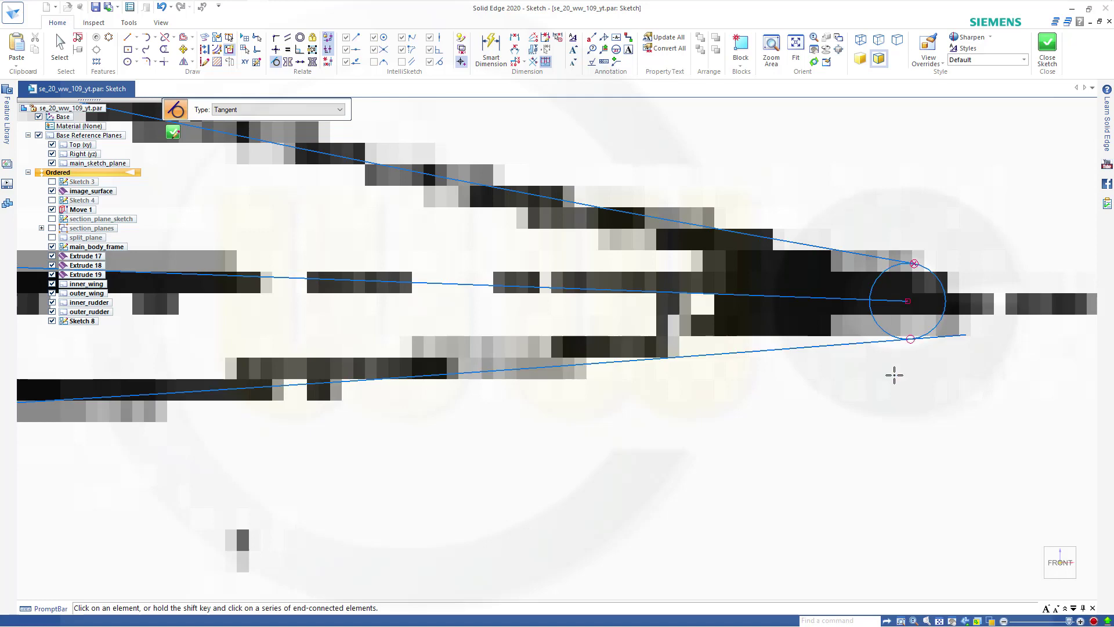
- Make the lower airfoil curve tangent to the leading-edge circle
{"action": "scroll", "coordinate": [522, 439], "scroll_direction": "down", "scroll_amount": 2}
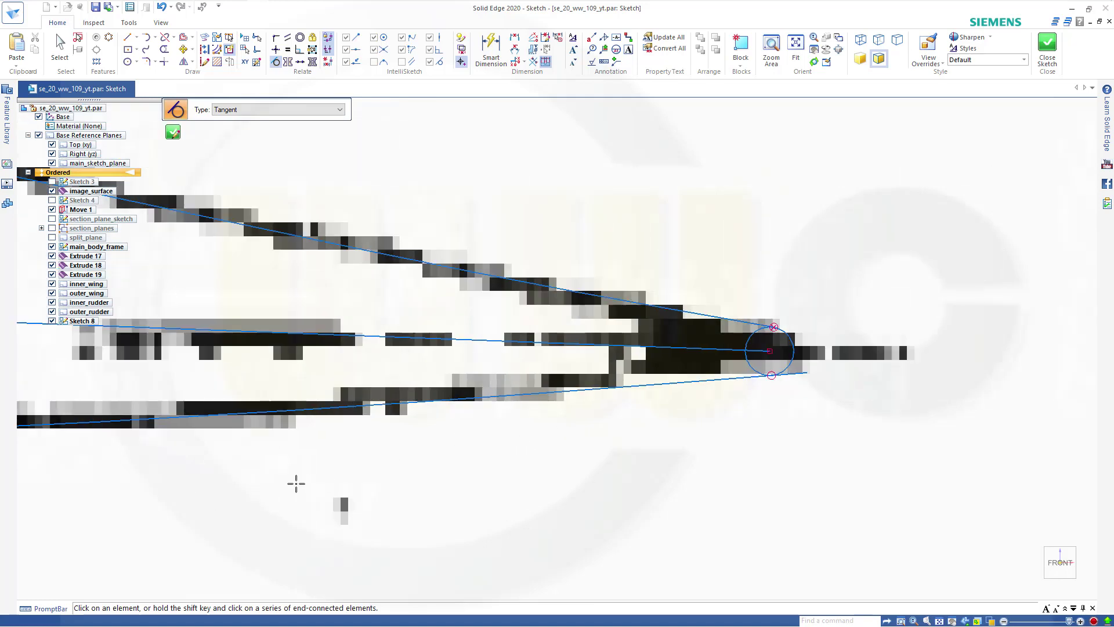
{"action": "scroll", "coordinate": [294, 480], "scroll_direction": "down", "scroll_amount": 3}
{"action": "scroll", "coordinate": [955, 423], "scroll_direction": "up", "scroll_amount": 3}
{"action": "middle_click_drag", "start_coordinate": [356, 438], "coordinate": [746, 455], "text": "shift"}
{"action": "scroll", "coordinate": [619, 444], "scroll_direction": "up", "scroll_amount": 1}
{"action": "scroll", "coordinate": [475, 418], "scroll_direction": "up", "scroll_amount": 1}
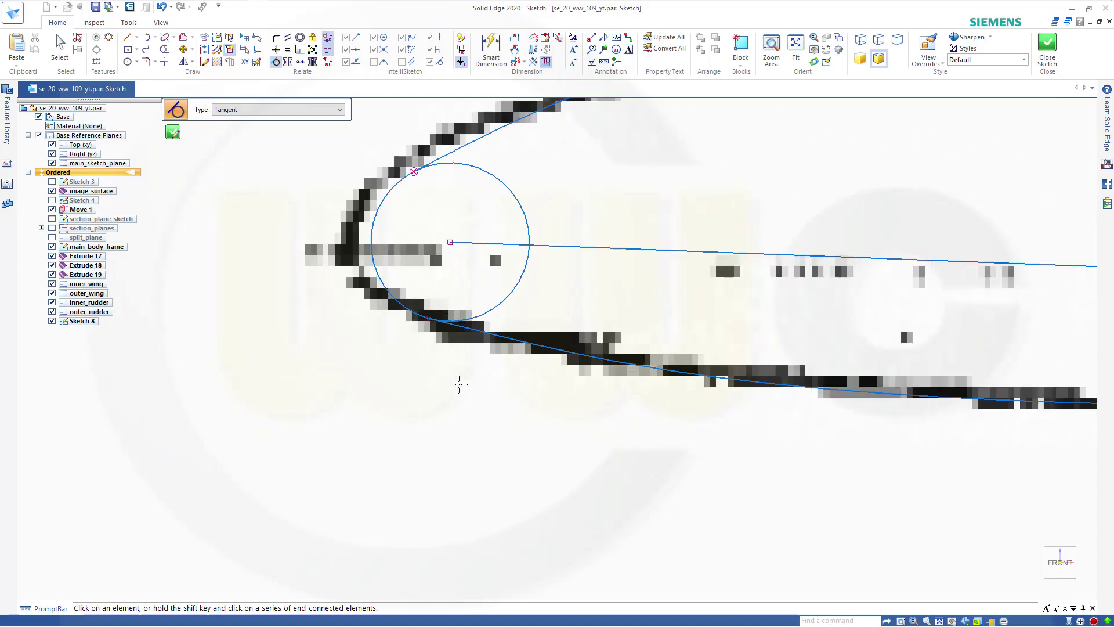
{"action": "scroll", "coordinate": [459, 384], "scroll_direction": "up", "scroll_amount": 1}
{"action": "left_click", "coordinate": [470, 288]}
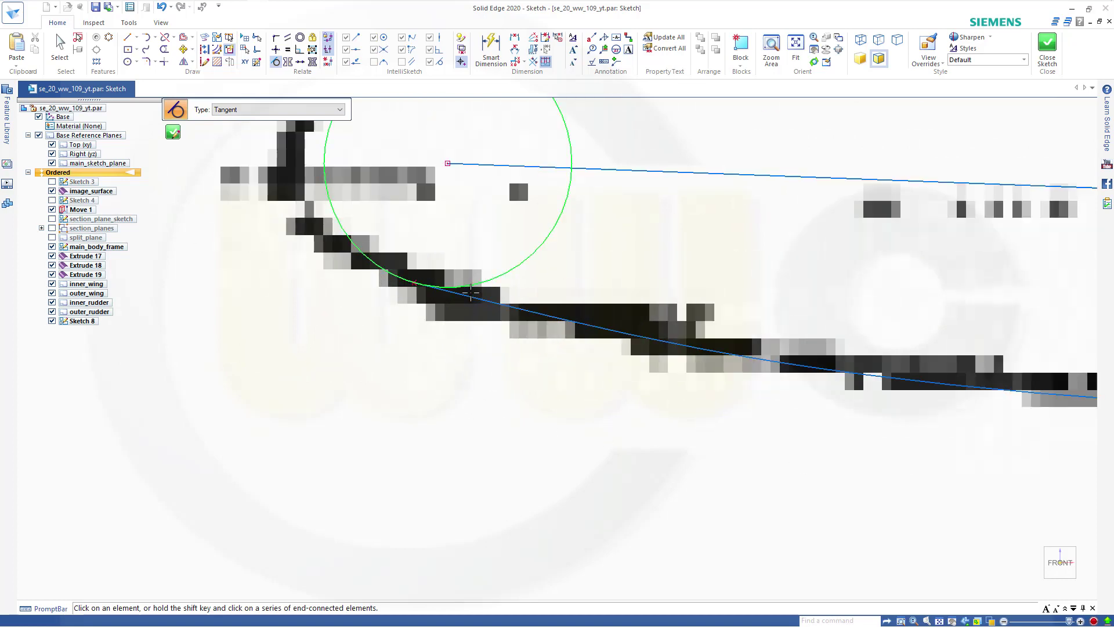
{"action": "left_click", "coordinate": [470, 297]}
{"action": "scroll", "coordinate": [571, 336], "scroll_direction": "down", "scroll_amount": 5}
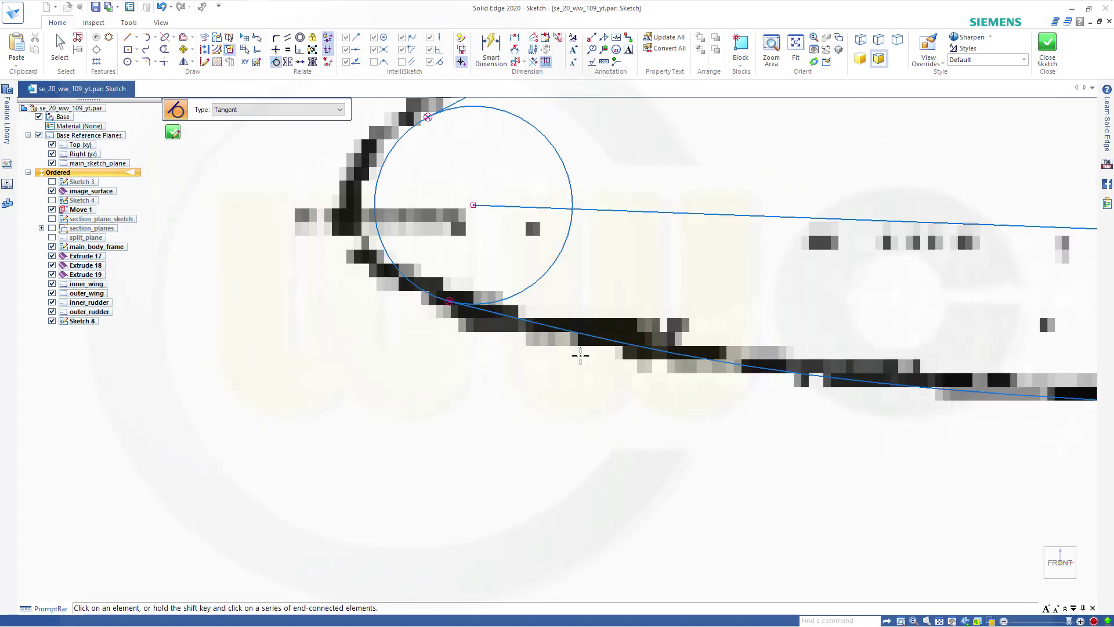
- Trim the end of the lower airfoil curve that overhangs the trailing-edge circle
{"action": "middle_click_drag", "start_coordinate": [809, 325], "coordinate": [555, 408]}
{"action": "scroll", "coordinate": [628, 390], "scroll_direction": "up", "scroll_amount": 5}
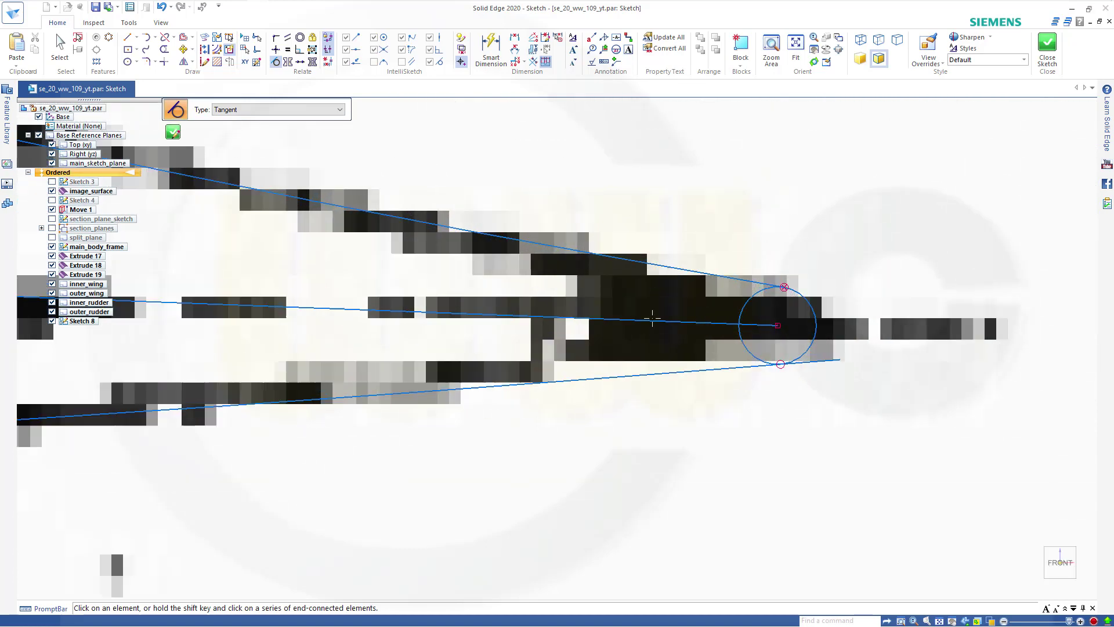
{"action": "key", "text": "Escape"}
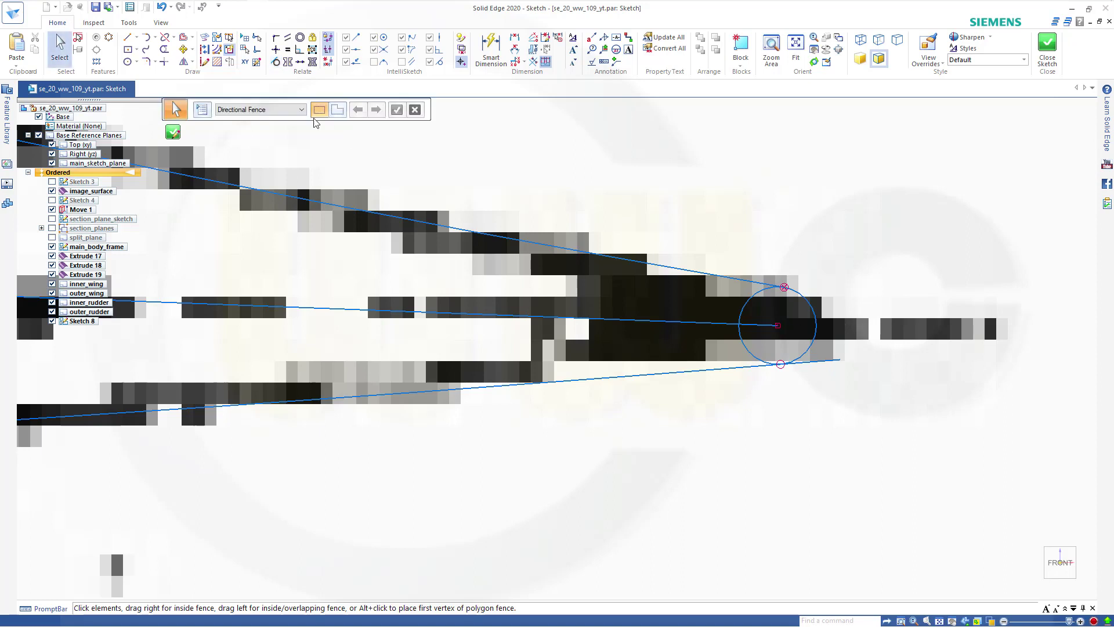
{"action": "left_click", "coordinate": [166, 50]}
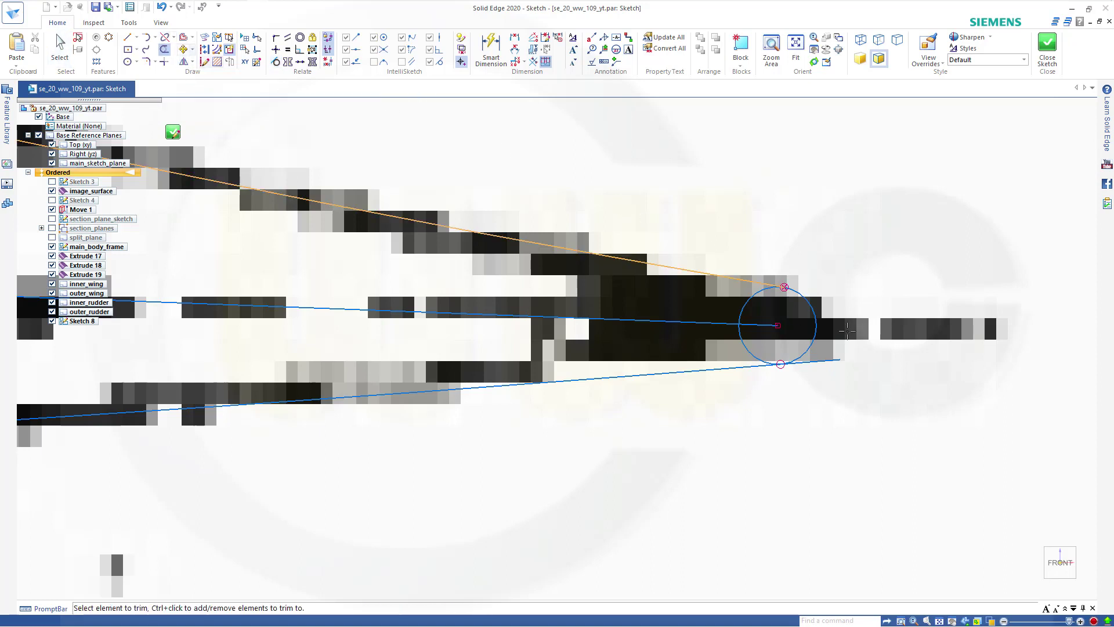
{"action": "left_click", "coordinate": [818, 360]}
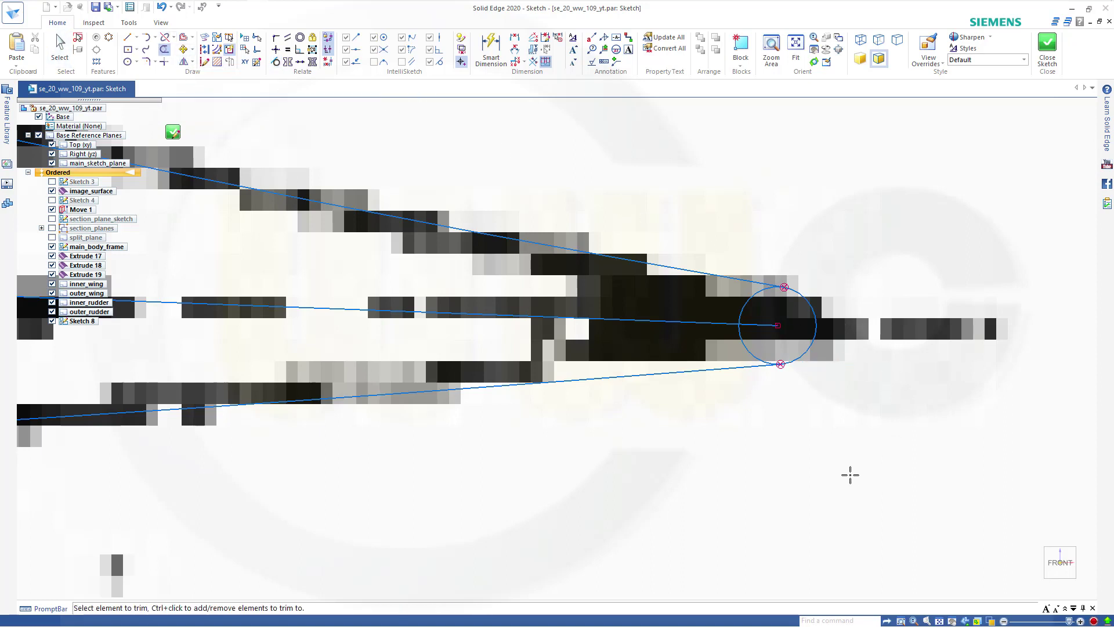
- Trim away the inner arcs of the leading-edge and trailing-edge circles so only the rounded outer ends of the profile remain
{"action": "scroll", "coordinate": [716, 442], "scroll_direction": "down", "scroll_amount": 10}
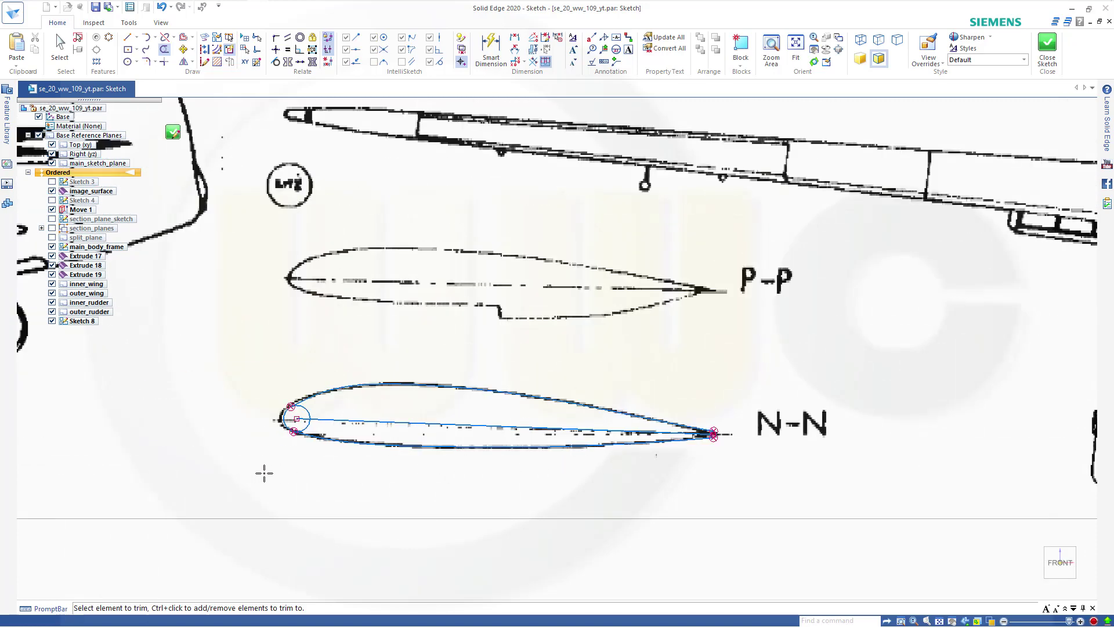
{"action": "scroll", "coordinate": [264, 470], "scroll_direction": "up", "scroll_amount": 3}
{"action": "mouse_move", "coordinate": [326, 380]}
{"action": "left_mouse_down"}
{"action": "mouse_move", "coordinate": [364, 392]}
{"action": "mouse_move", "coordinate": [332, 399]}
{"action": "left_mouse_up"}
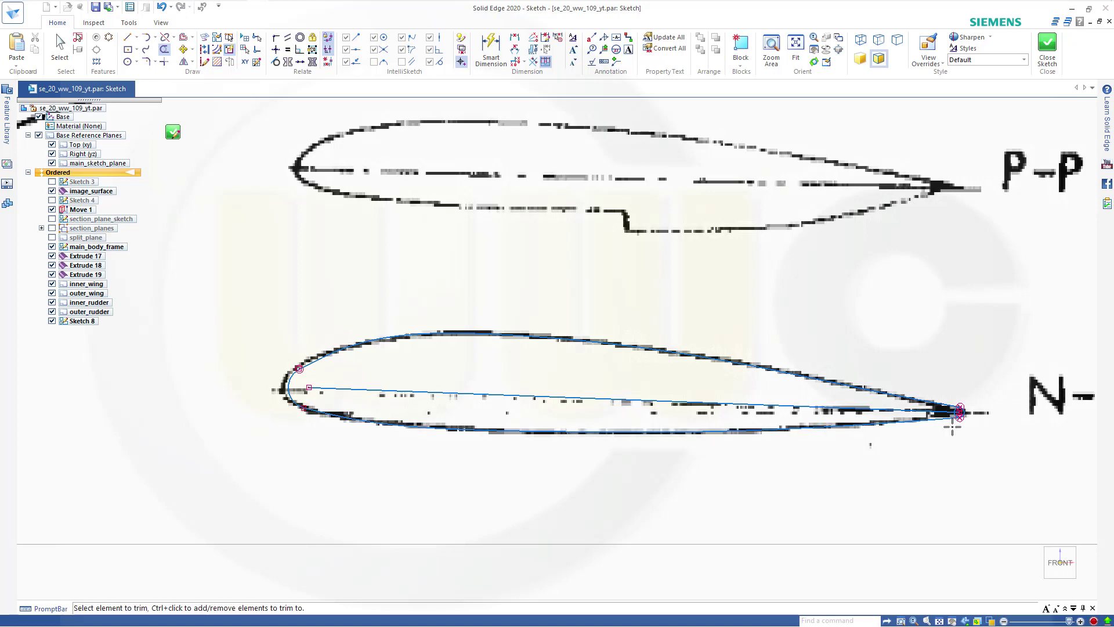
{"action": "scroll", "coordinate": [953, 428], "scroll_direction": "up", "scroll_amount": 3}
{"action": "scroll", "coordinate": [953, 428], "scroll_direction": "up", "scroll_amount": 2}
{"action": "left_click", "coordinate": [963, 388]}
{"action": "left_click", "coordinate": [963, 378]}
{"action": "left_click", "coordinate": [962, 363]}
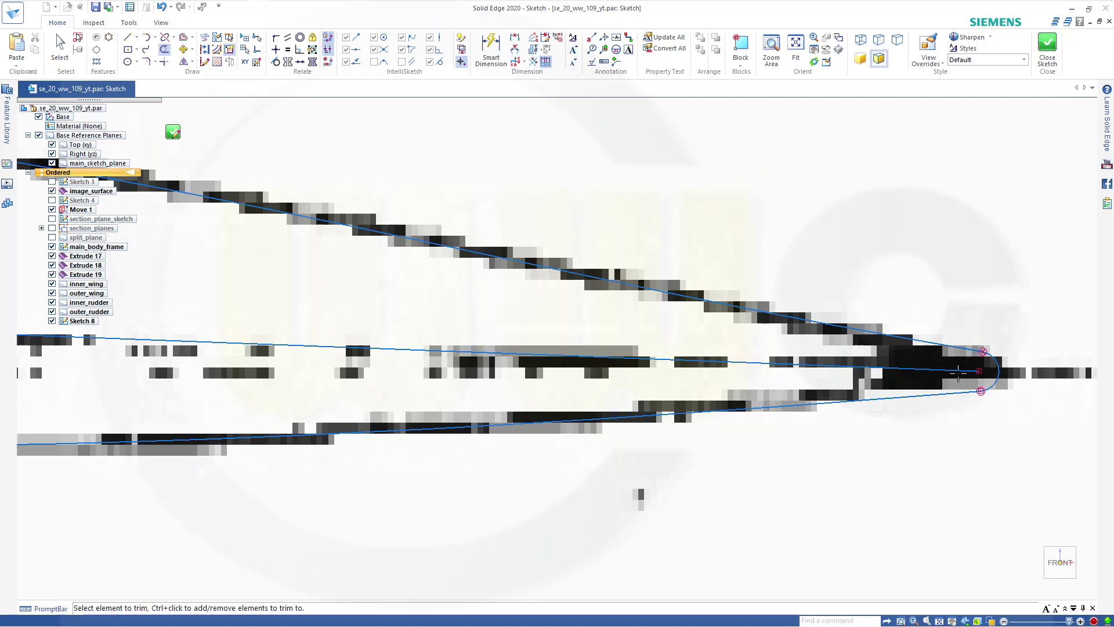
{"action": "scroll", "coordinate": [803, 475], "scroll_direction": "down", "scroll_amount": 5}
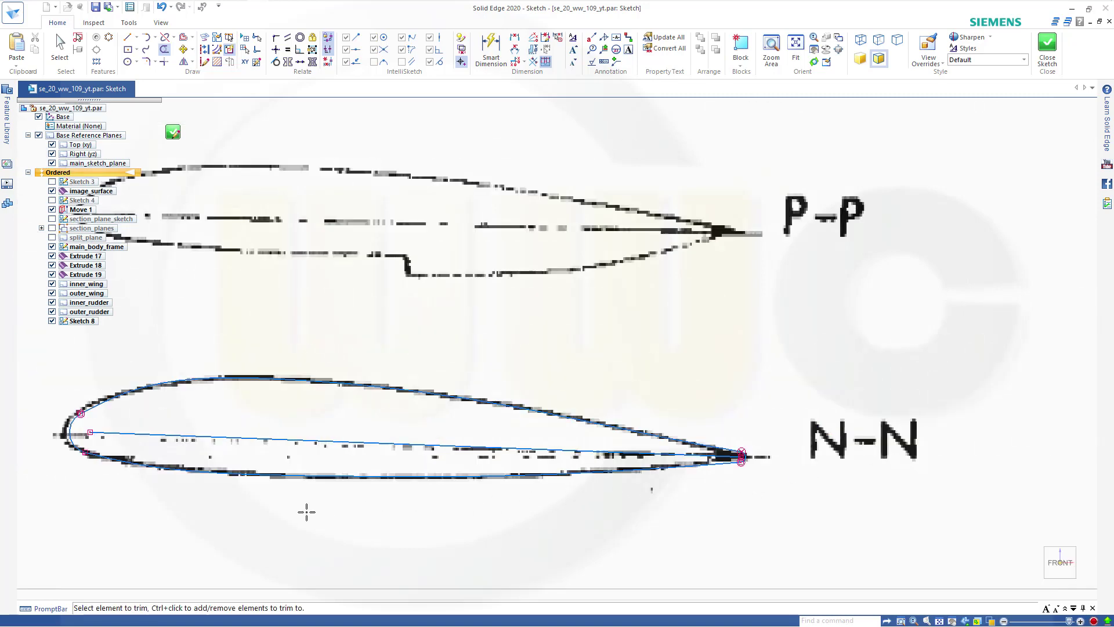
- Copy the complete N-N airfoil profile with its chord line and close the sketch
{"action": "key", "text": "Escape"}
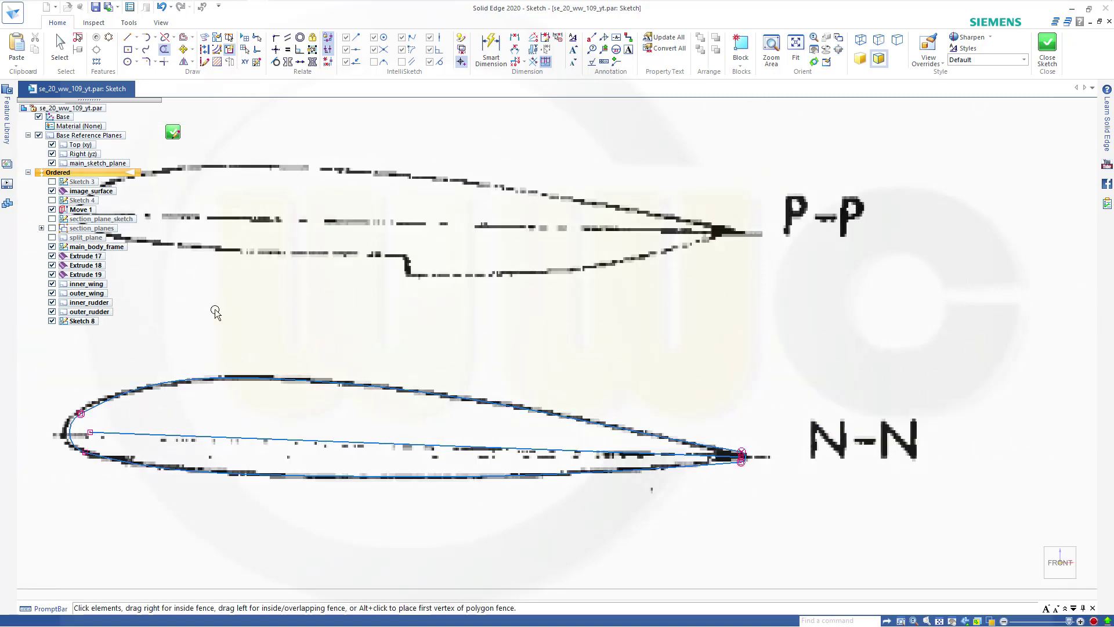
{"action": "mouse_move", "coordinate": [35, 346]}
{"action": "left_mouse_down"}
{"action": "mouse_move", "coordinate": [483, 494]}
{"action": "mouse_move", "coordinate": [761, 507]}
{"action": "mouse_move", "coordinate": [784, 520]}
{"action": "left_mouse_up"}
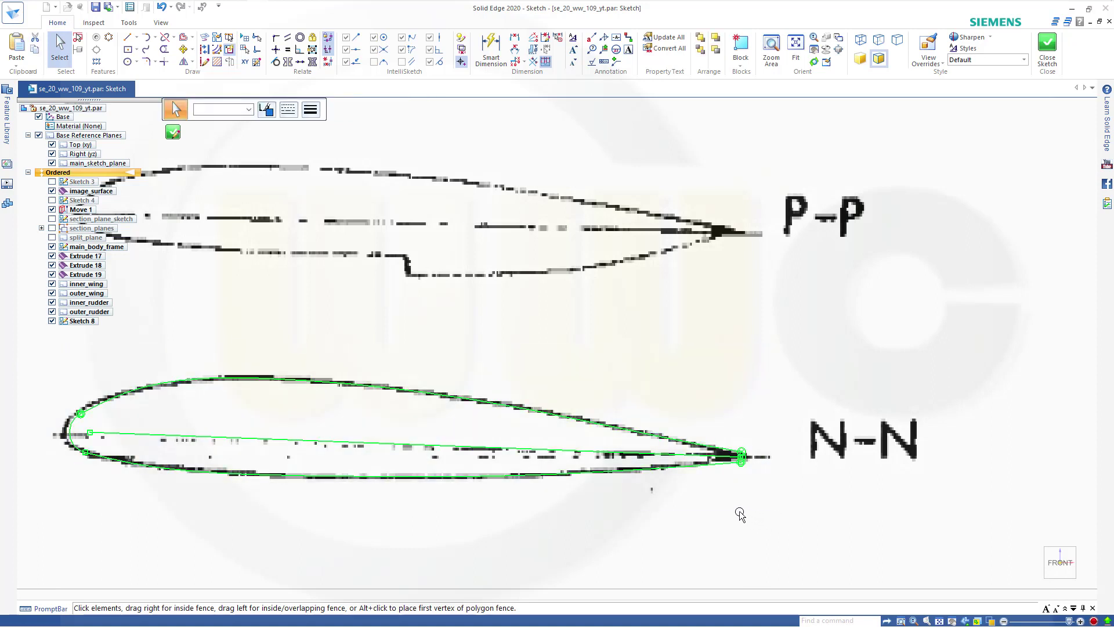
{"action": "left_click", "coordinate": [1047, 45]}
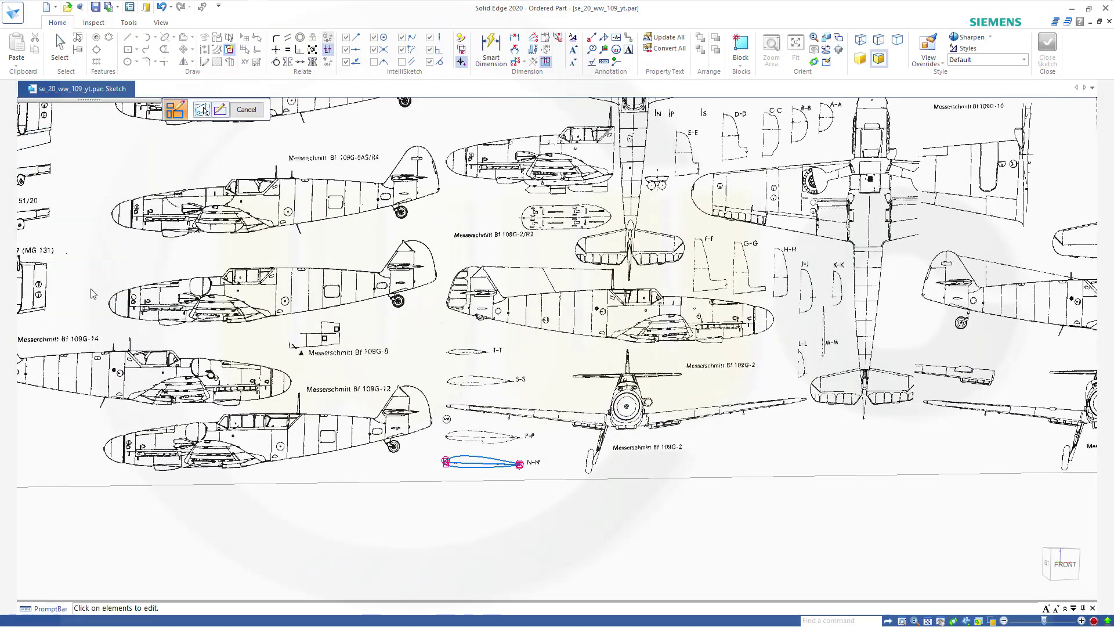
{"action": "key", "text": "Escape"}
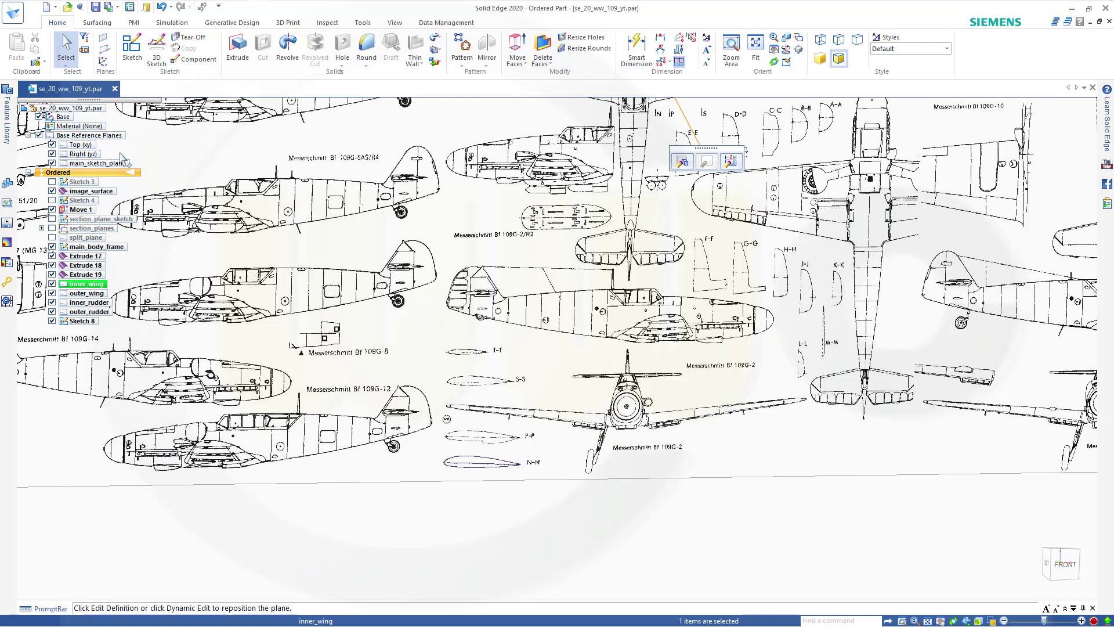
- Start a sketch on the inner_wing plane and paste the airfoil profile once over the wing root in the fuselage side view
{"action": "left_click", "coordinate": [131, 46]}
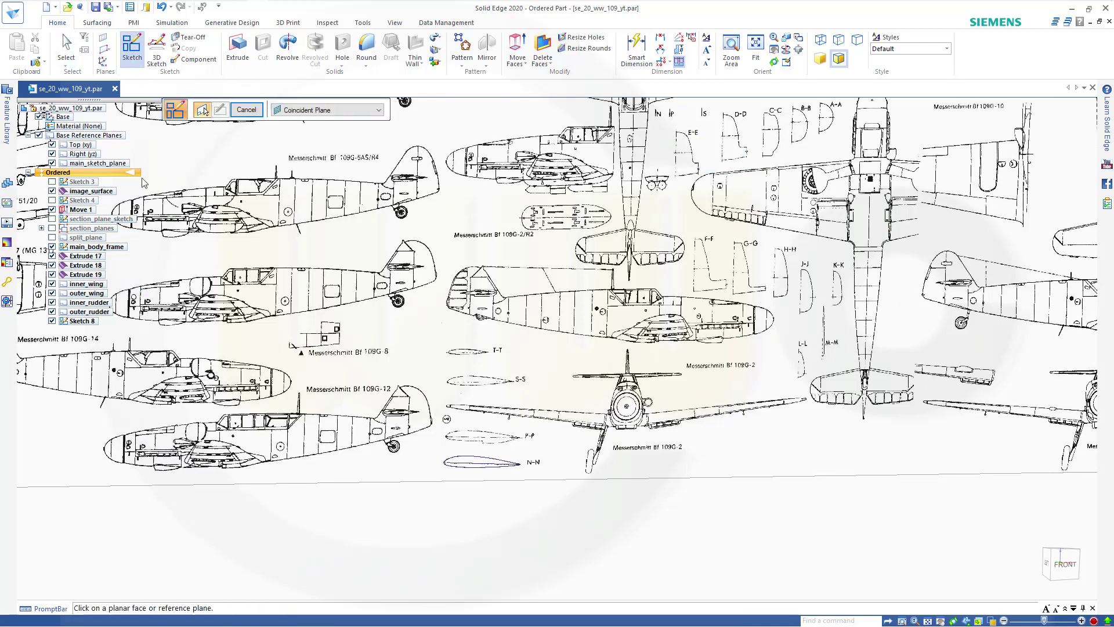
{"action": "left_click", "coordinate": [94, 285]}
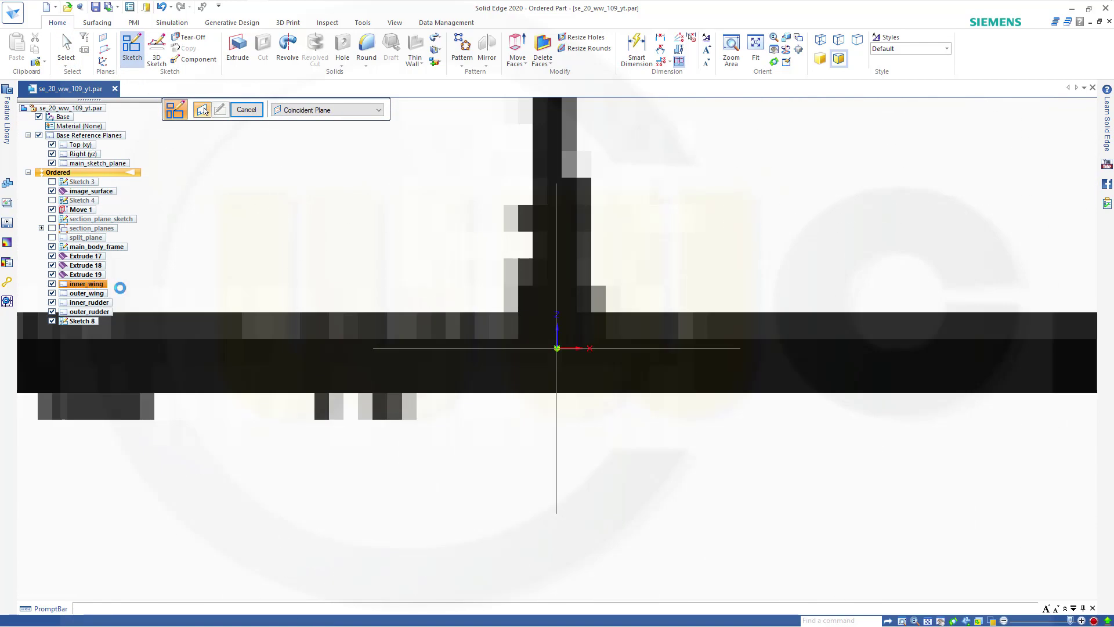
{"action": "key", "text": "ctrl+v"}
{"action": "scroll", "coordinate": [638, 417], "scroll_direction": "down", "scroll_amount": 5}
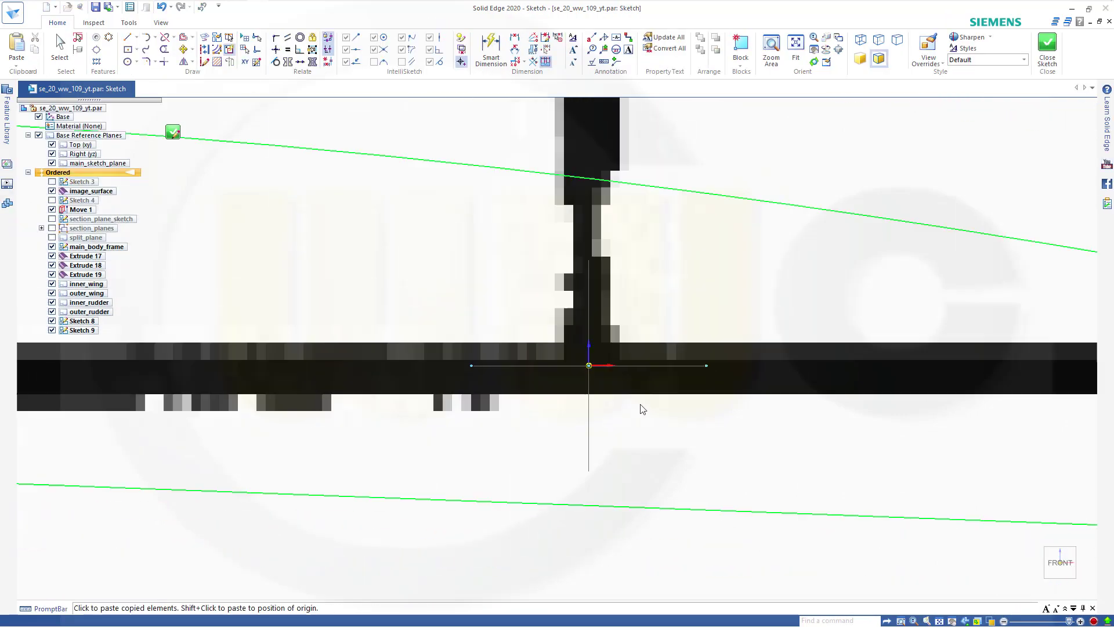
{"action": "scroll", "coordinate": [642, 408], "scroll_direction": "down", "scroll_amount": 6}
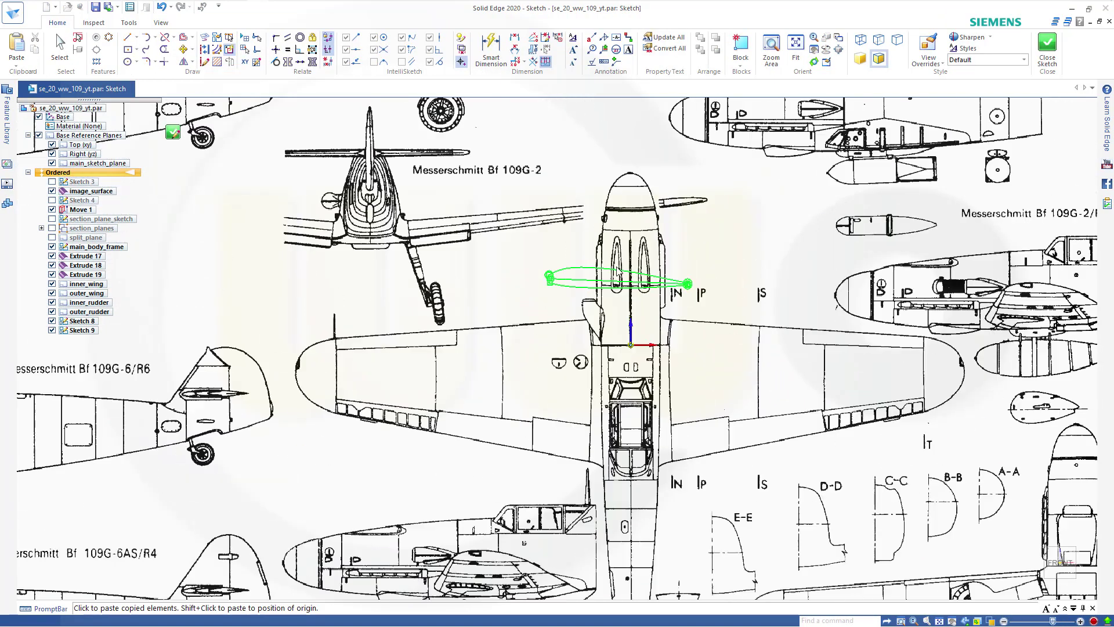
{"action": "mouse_move", "coordinate": [579, 207]}
{"action": "middle_mouse_down"}
{"action": "mouse_move", "coordinate": [581, 545]}
{"action": "mouse_move", "coordinate": [577, 467]}
{"action": "middle_mouse_up"}
{"action": "scroll", "coordinate": [573, 388], "scroll_direction": "up", "scroll_amount": 3}
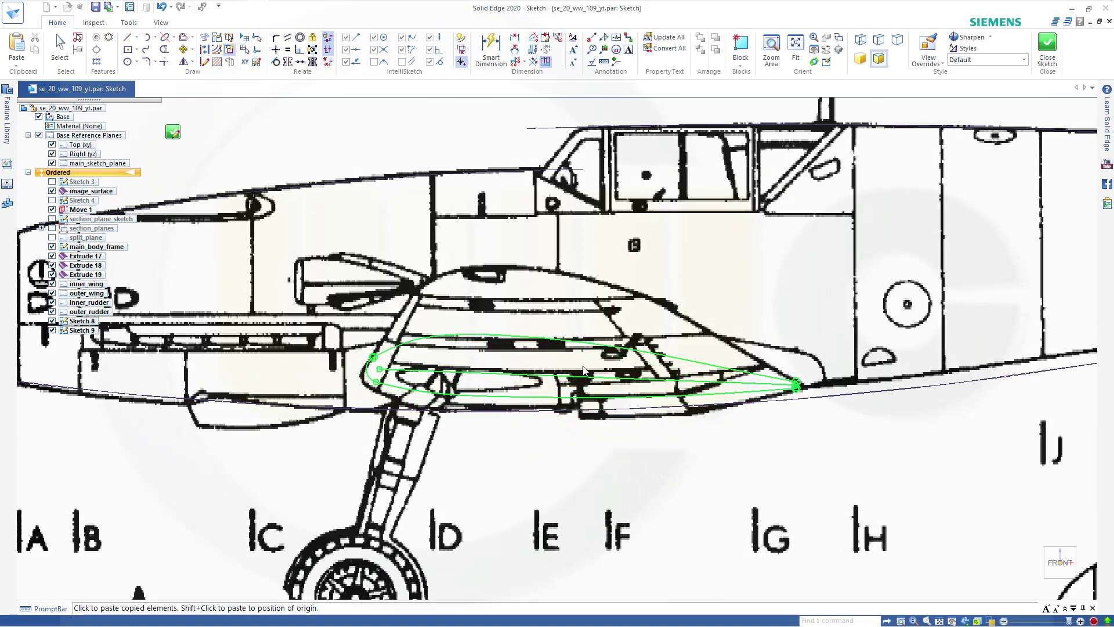
{"action": "left_click", "coordinate": [583, 369]}
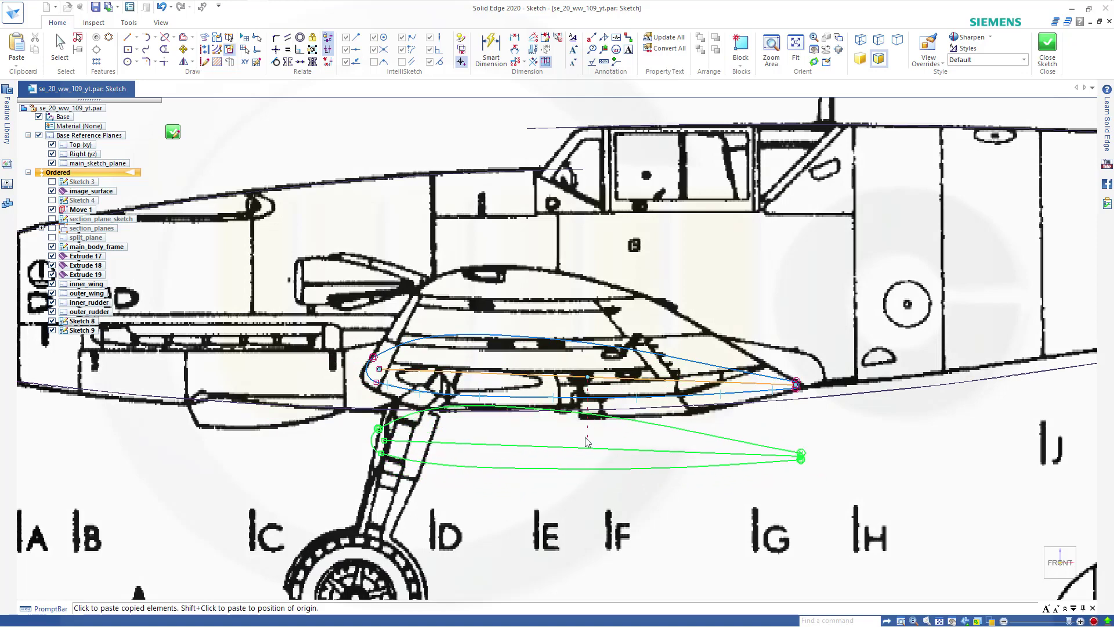
{"action": "key", "text": "Escape"}
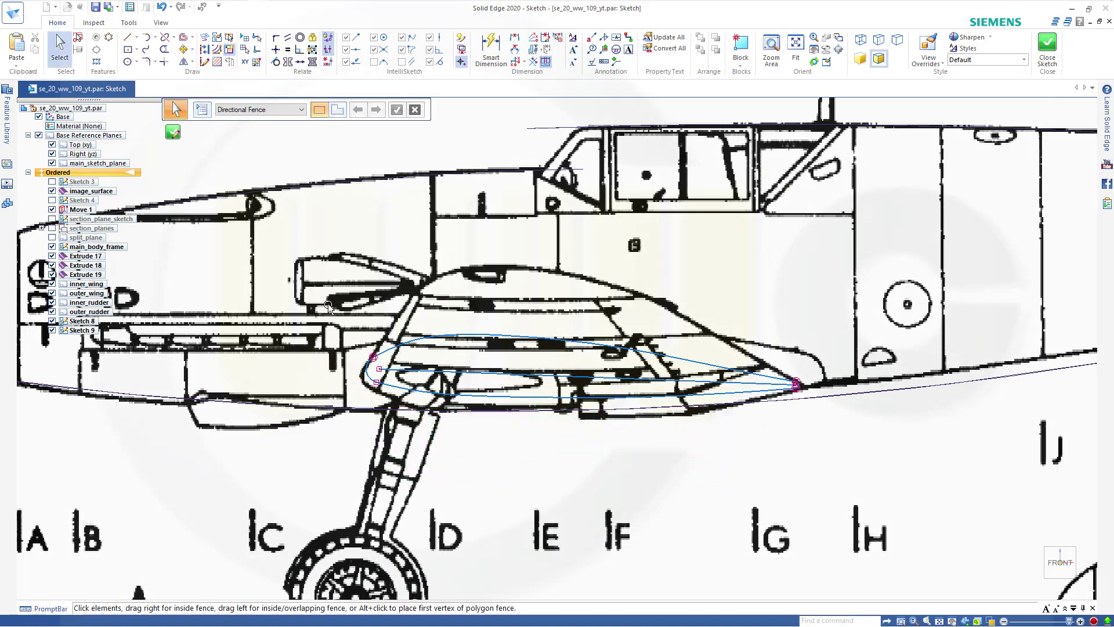
- Copy the pasted inner-wing airfoil with its chord line and finish the sketch under its default name
{"action": "mouse_move", "coordinate": [329, 304]}
{"action": "left_mouse_down"}
{"action": "mouse_move", "coordinate": [456, 402]}
{"action": "mouse_move", "coordinate": [815, 430]}
{"action": "mouse_move", "coordinate": [836, 462]}
{"action": "left_mouse_up"}
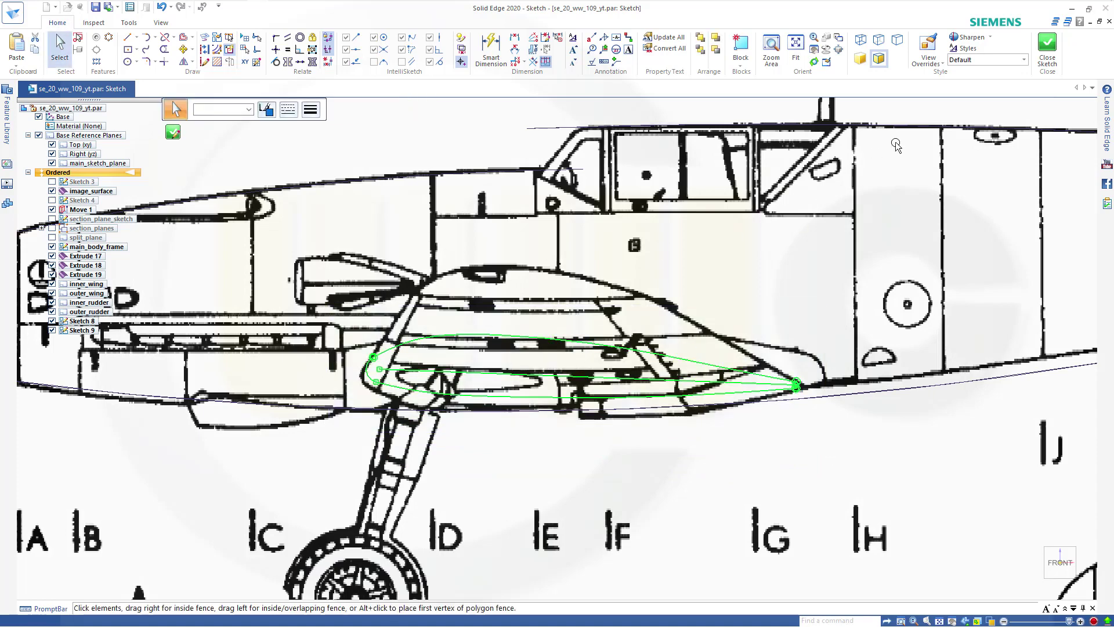
{"action": "left_click", "coordinate": [1047, 46]}
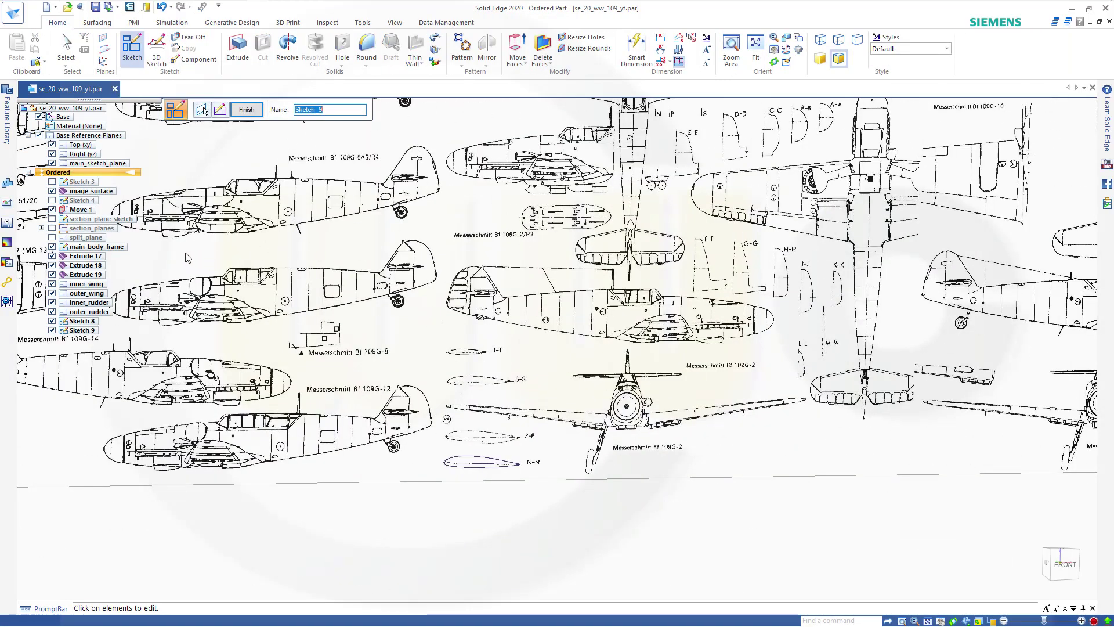
{"action": "left_click", "coordinate": [246, 110]}
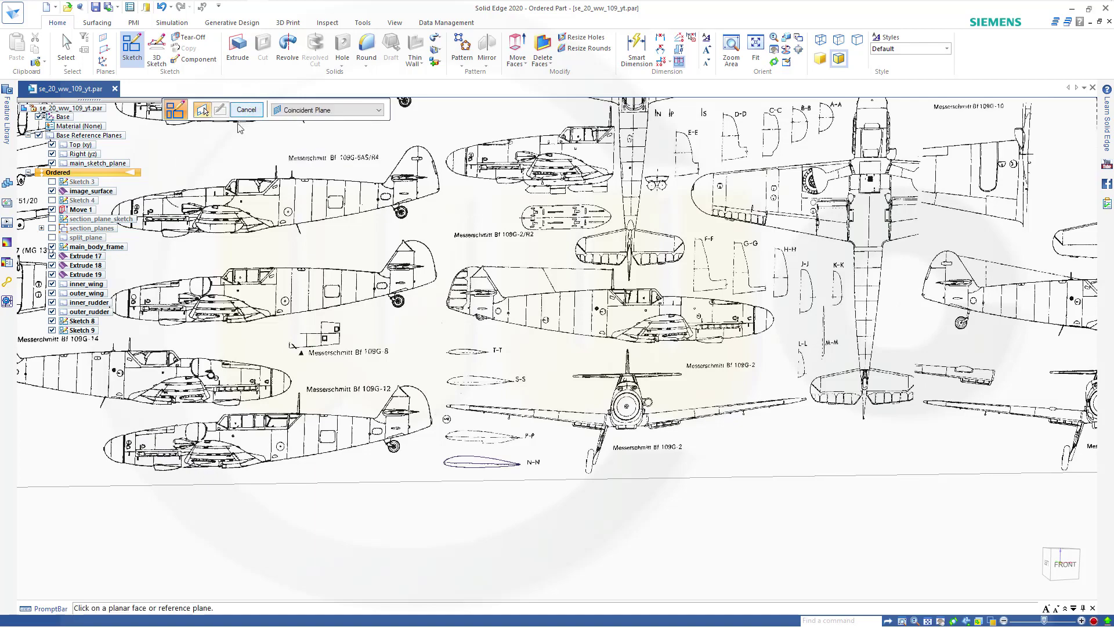
- Start a sketch on the outer_wing plane and paste the copied airfoil once below the fuselage in the Bf 109G-2 side view
{"action": "left_click", "coordinate": [90, 293]}
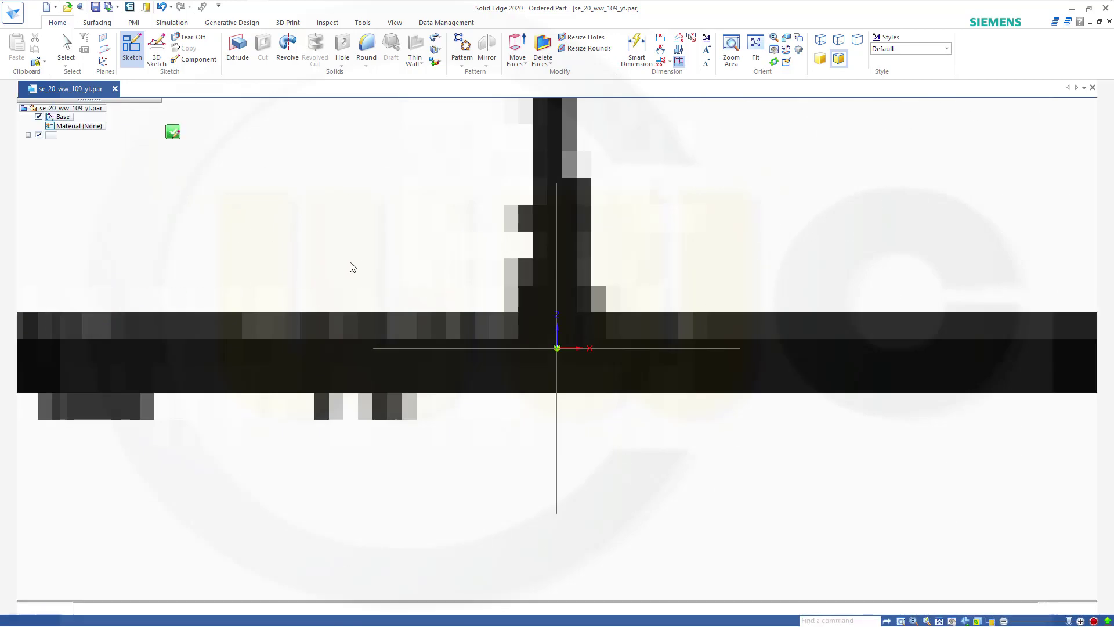
{"action": "key", "text": "ctrl+v"}
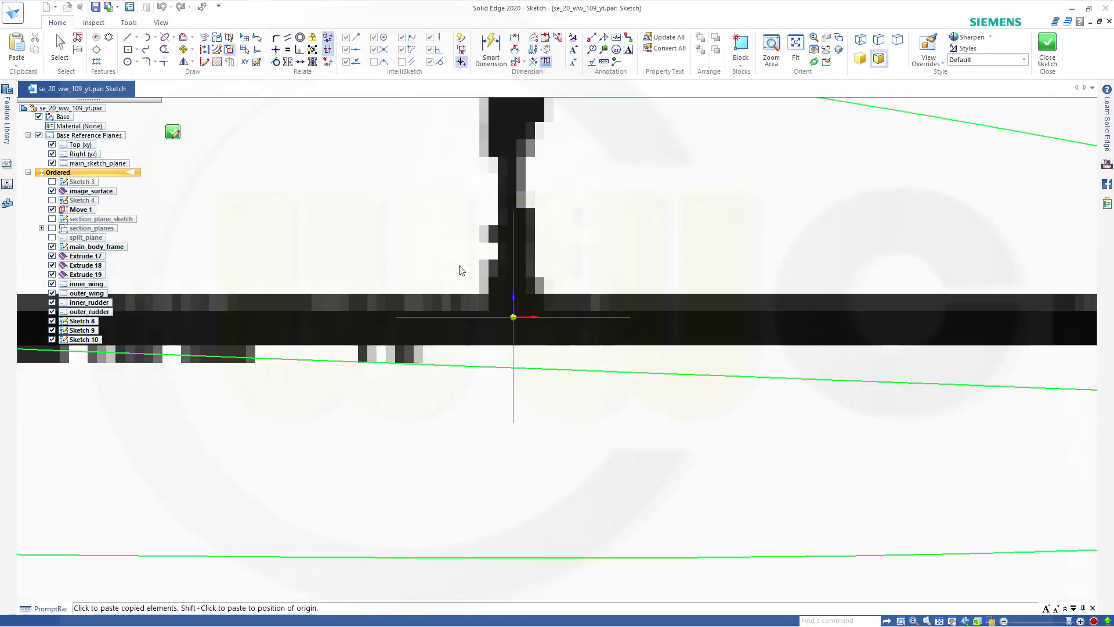
{"action": "scroll", "coordinate": [471, 267], "scroll_direction": "down", "scroll_amount": 8}
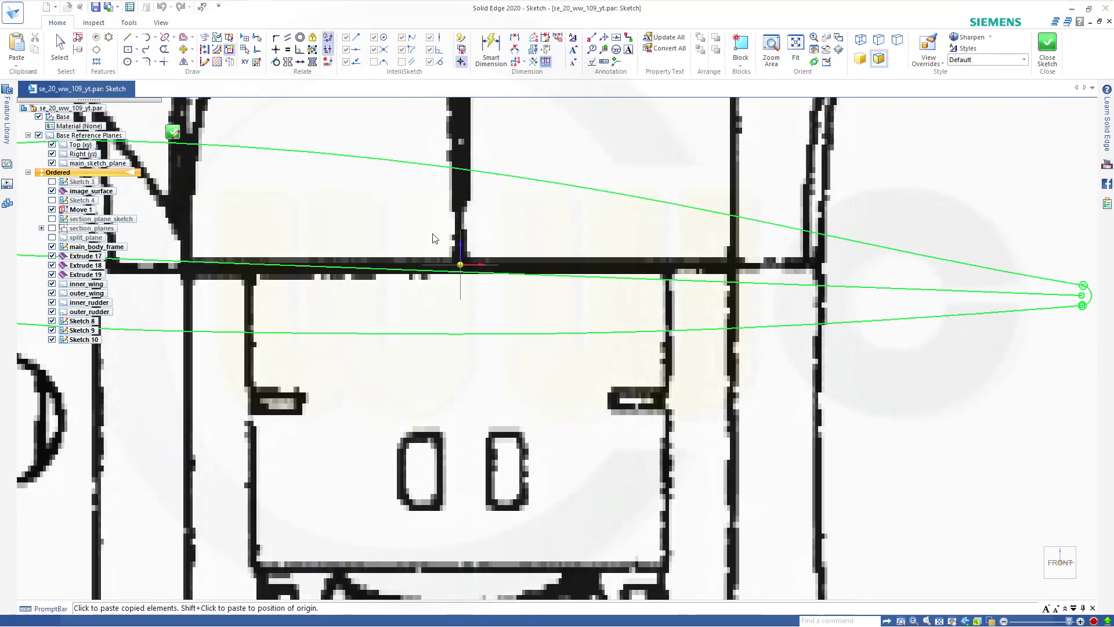
{"action": "scroll", "coordinate": [421, 225], "scroll_direction": "down", "scroll_amount": 3}
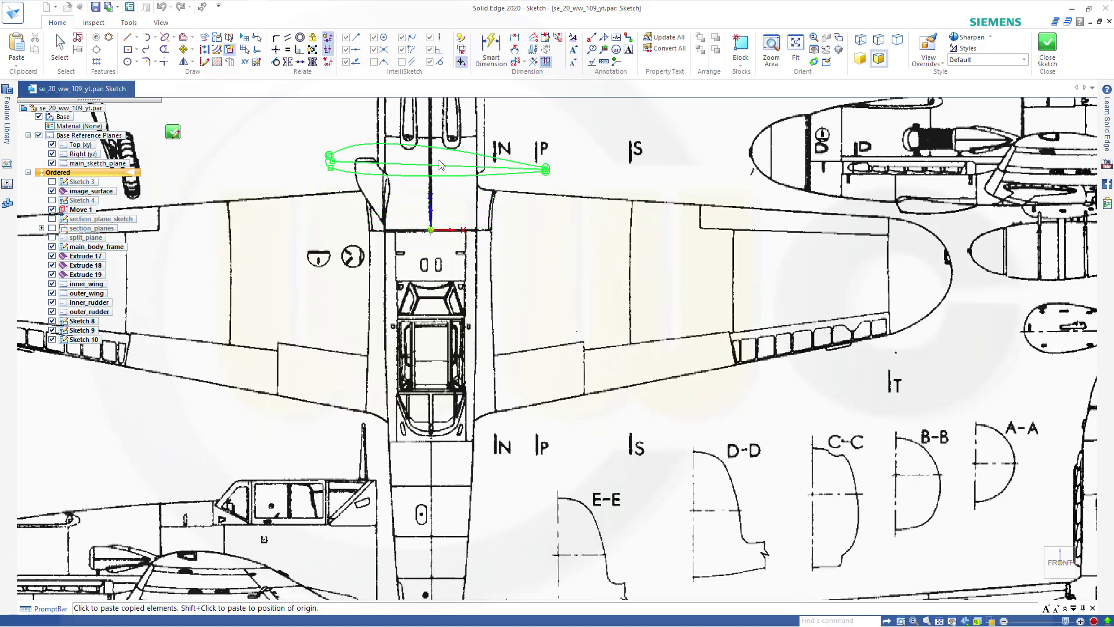
{"action": "scroll", "coordinate": [464, 273], "scroll_direction": "down", "scroll_amount": 2}
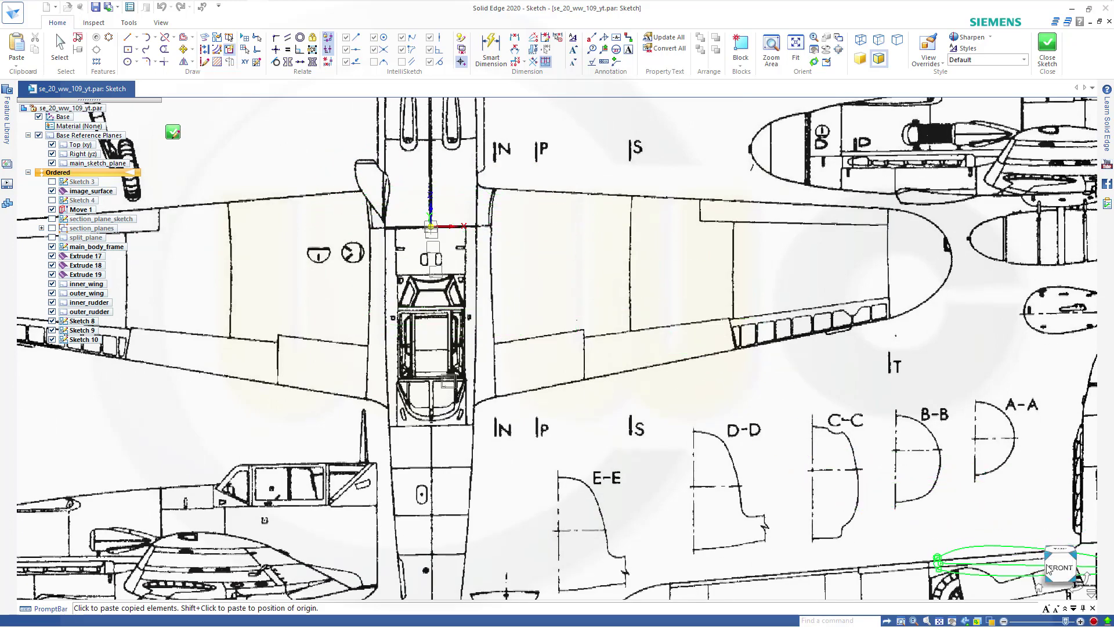
{"action": "scroll", "coordinate": [809, 436], "scroll_direction": "down", "scroll_amount": 2}
{"action": "scroll", "coordinate": [808, 436], "scroll_direction": "down", "scroll_amount": 3}
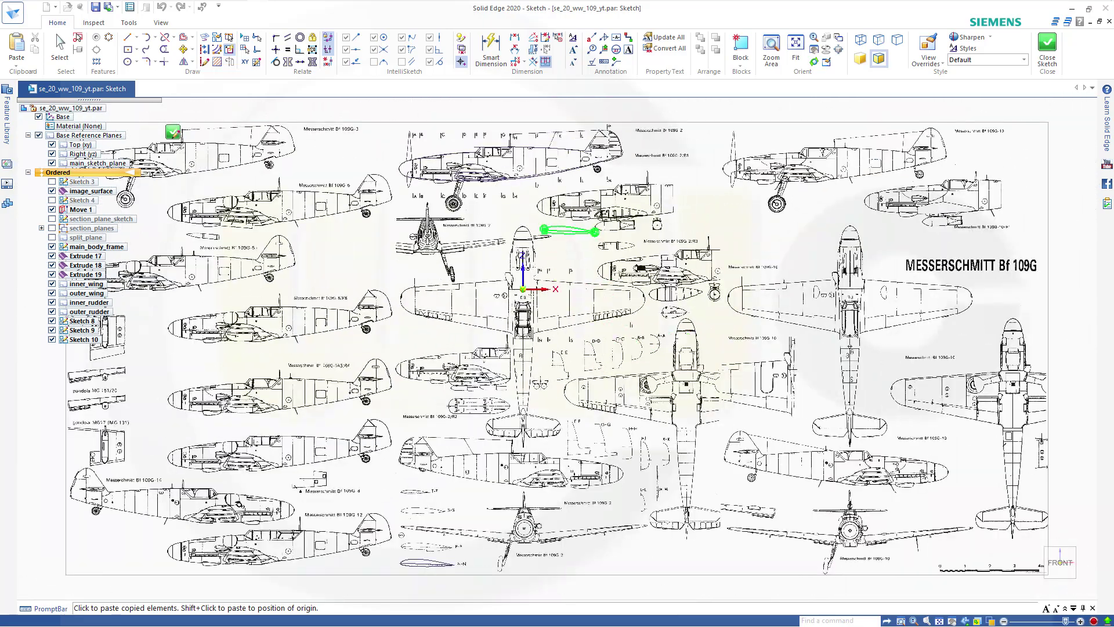
{"action": "scroll", "coordinate": [510, 178], "scroll_direction": "up", "scroll_amount": 3}
{"action": "scroll", "coordinate": [510, 177], "scroll_direction": "up", "scroll_amount": 3}
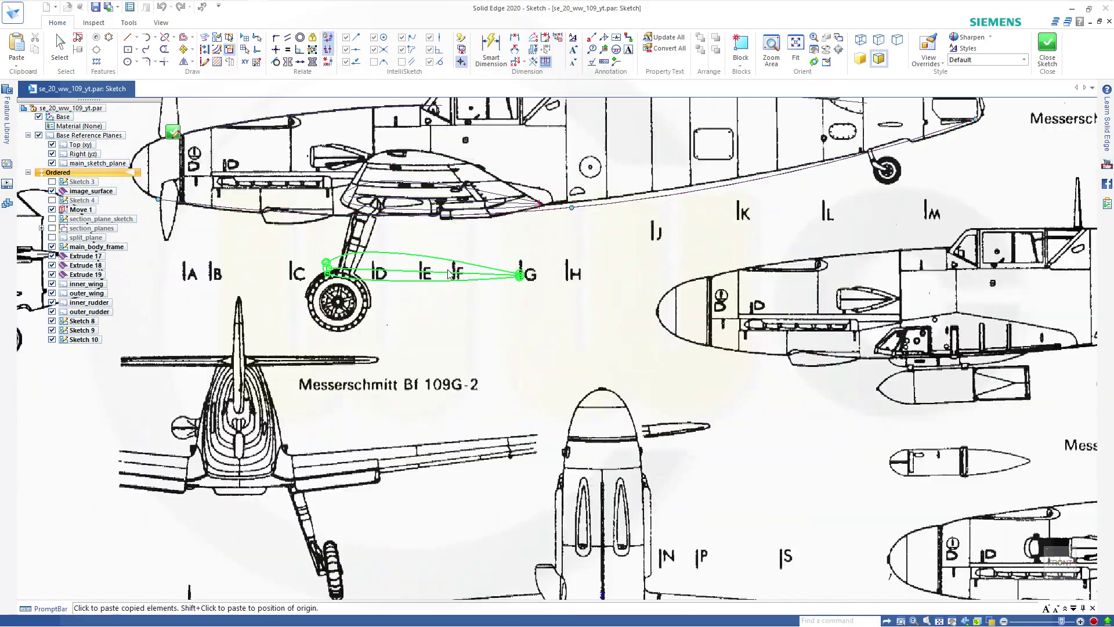
{"action": "left_click", "coordinate": [469, 276]}
{"action": "key", "text": "Escape"}
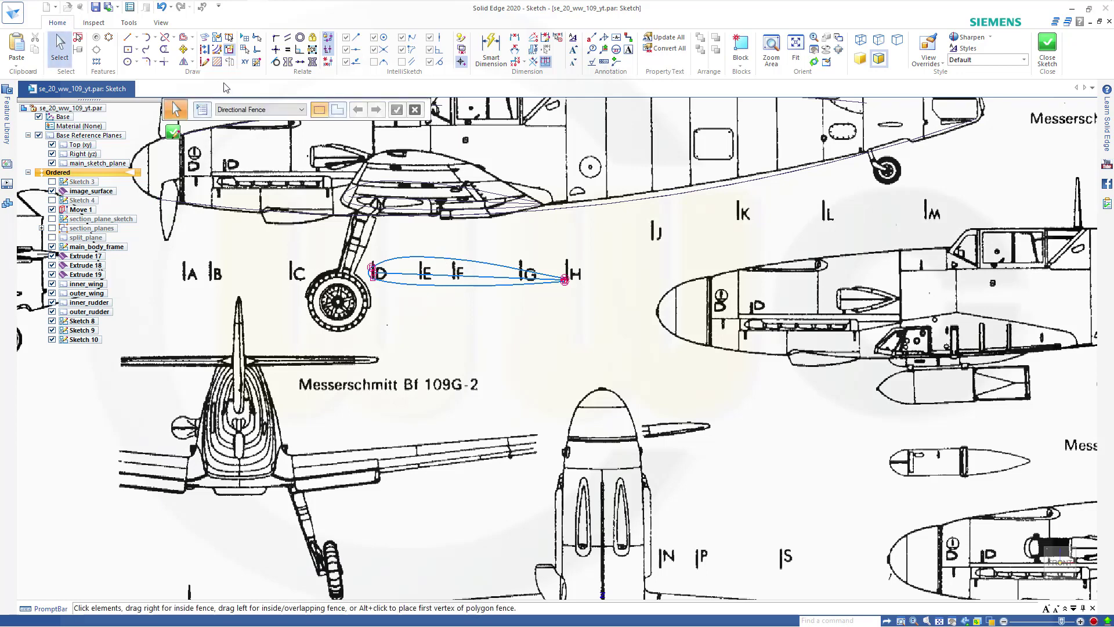
- Move the whole pasted airfoil by its chord line's front endpoint onto the wing root's leading edge in the side view
{"action": "left_click", "coordinate": [184, 50]}
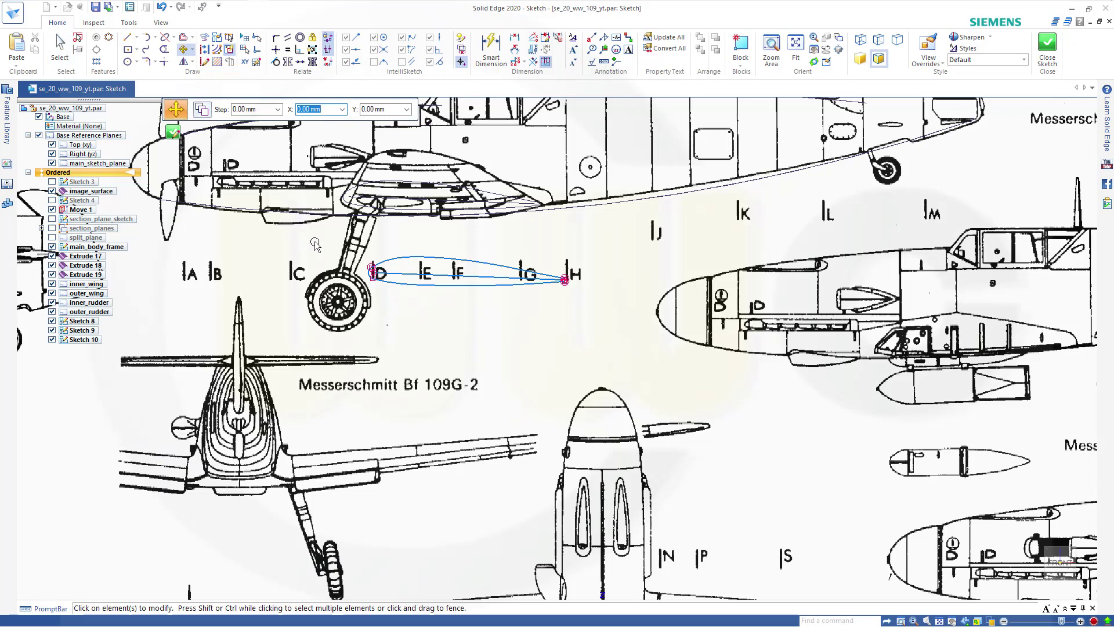
{"action": "left_click_drag", "start_coordinate": [329, 242], "coordinate": [604, 338]}
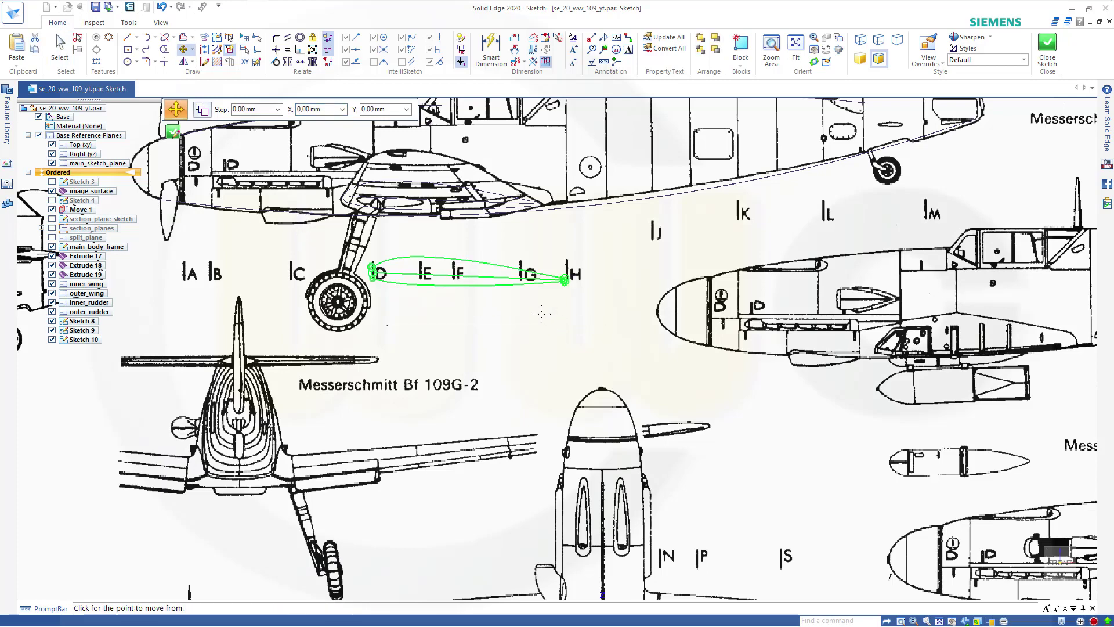
{"action": "scroll", "coordinate": [383, 273], "scroll_direction": "up", "scroll_amount": 5}
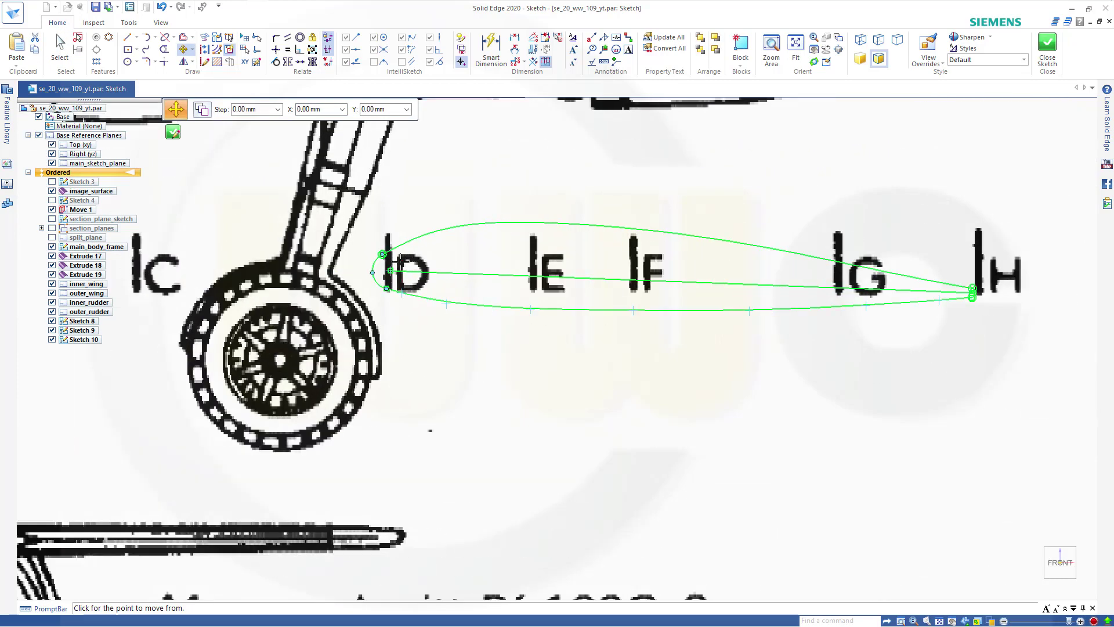
{"action": "left_click", "coordinate": [391, 272]}
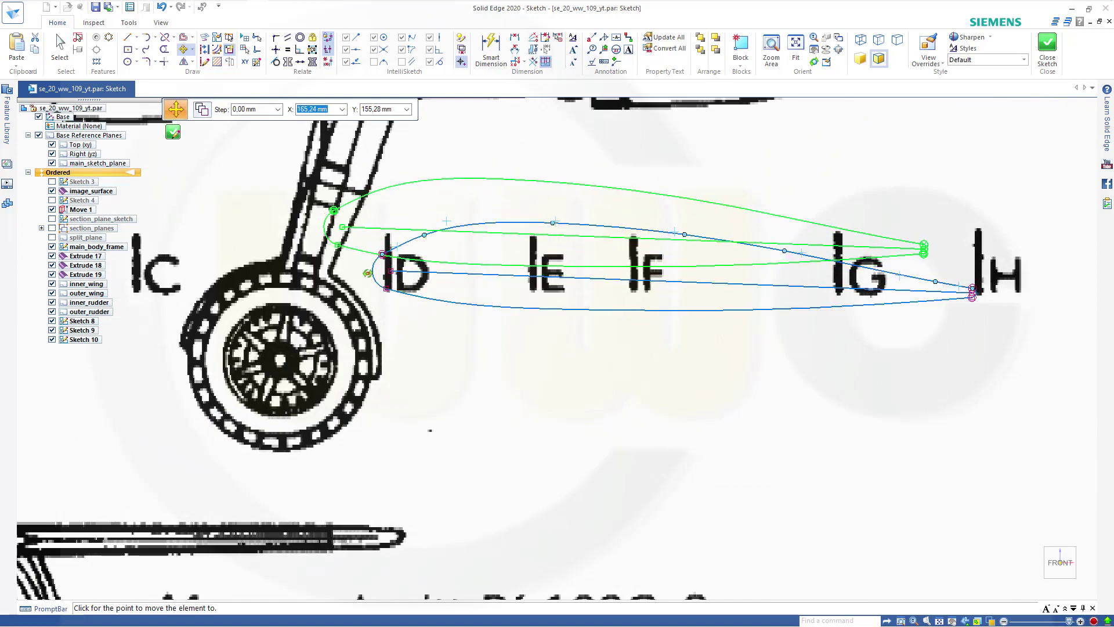
{"action": "middle_click_drag", "start_coordinate": [522, 255], "coordinate": [386, 298]}
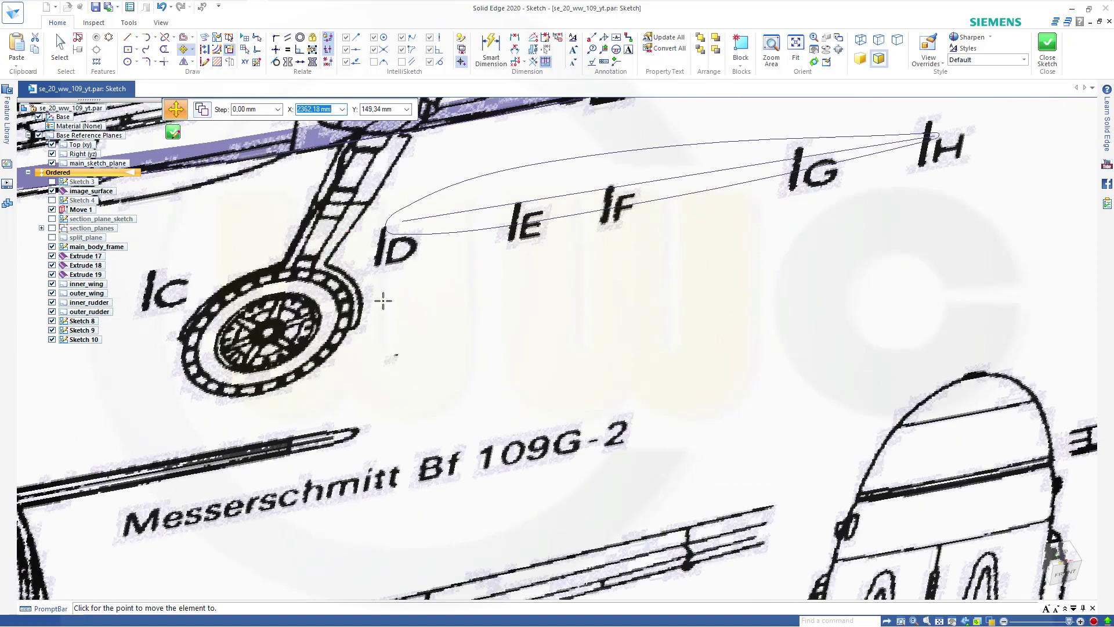
{"action": "left_click", "coordinate": [1065, 569]}
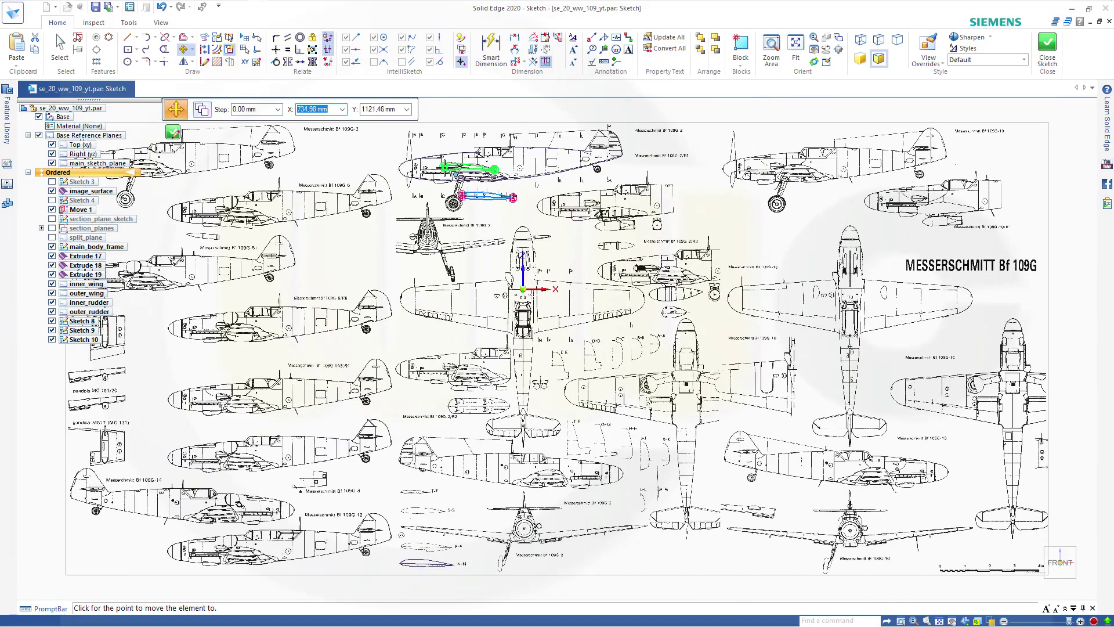
{"action": "scroll", "coordinate": [449, 169], "scroll_direction": "up", "scroll_amount": 10}
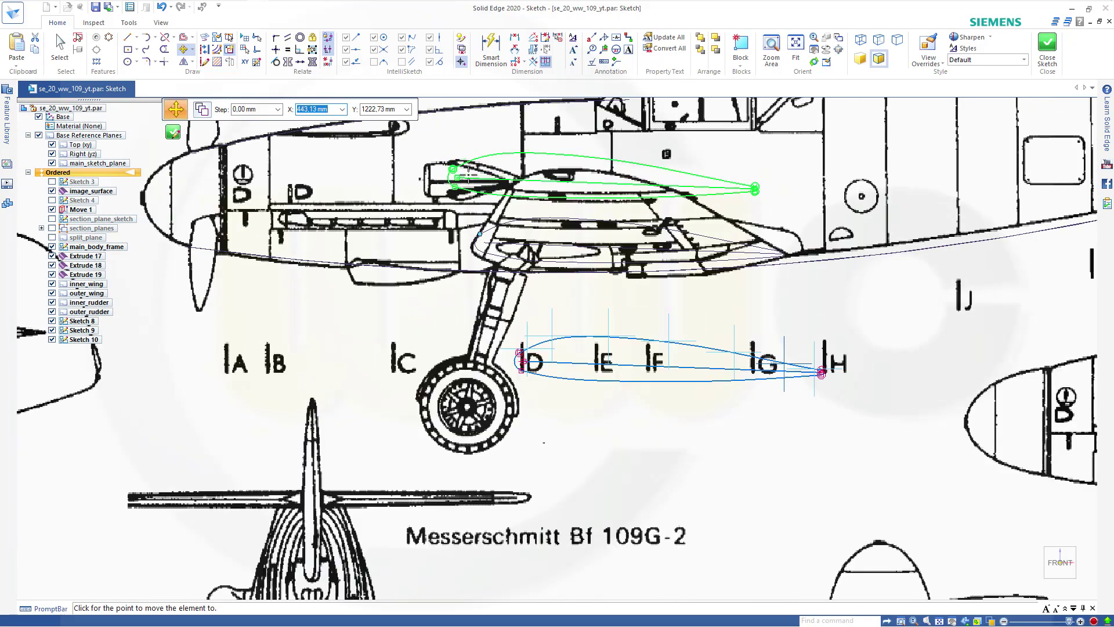
{"action": "scroll", "coordinate": [499, 194], "scroll_direction": "up", "scroll_amount": 2}
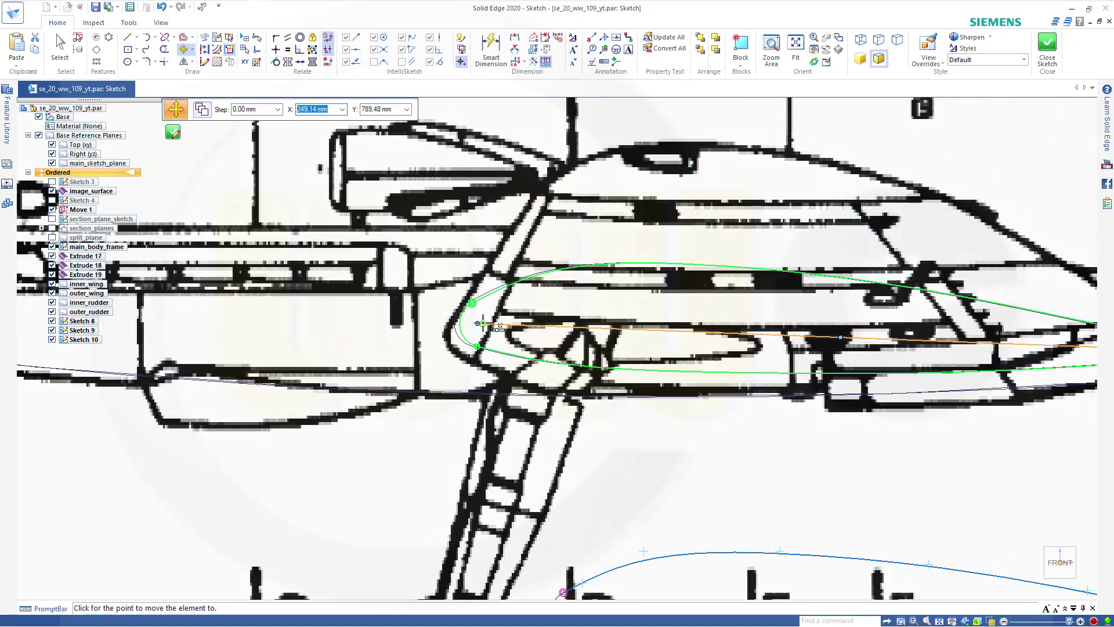
{"action": "left_click", "coordinate": [477, 324]}
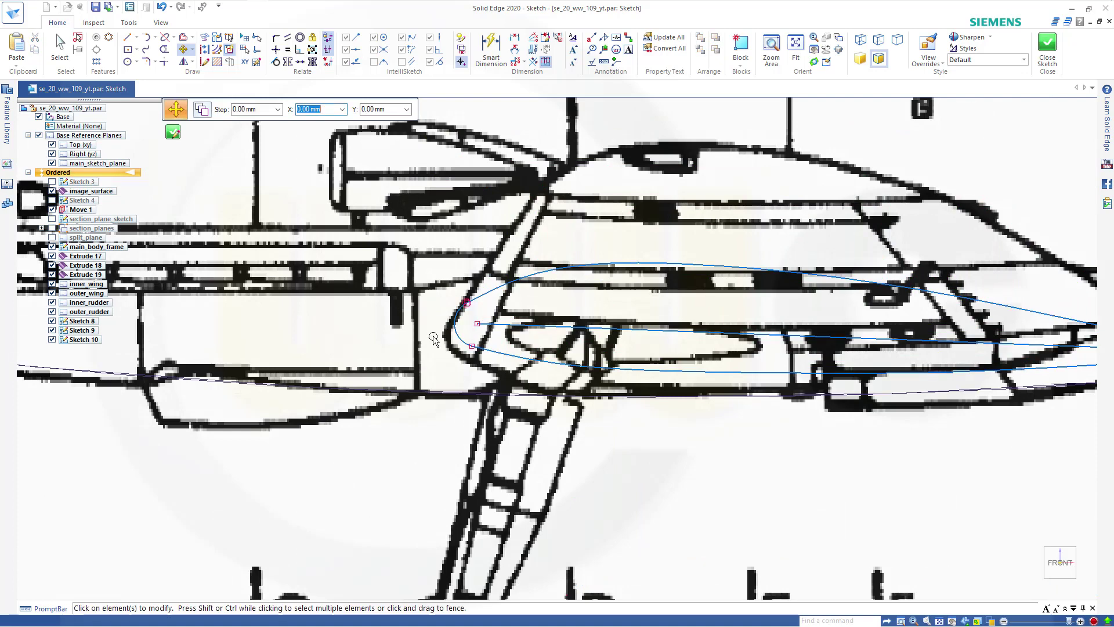
{"action": "key", "text": "Escape"}
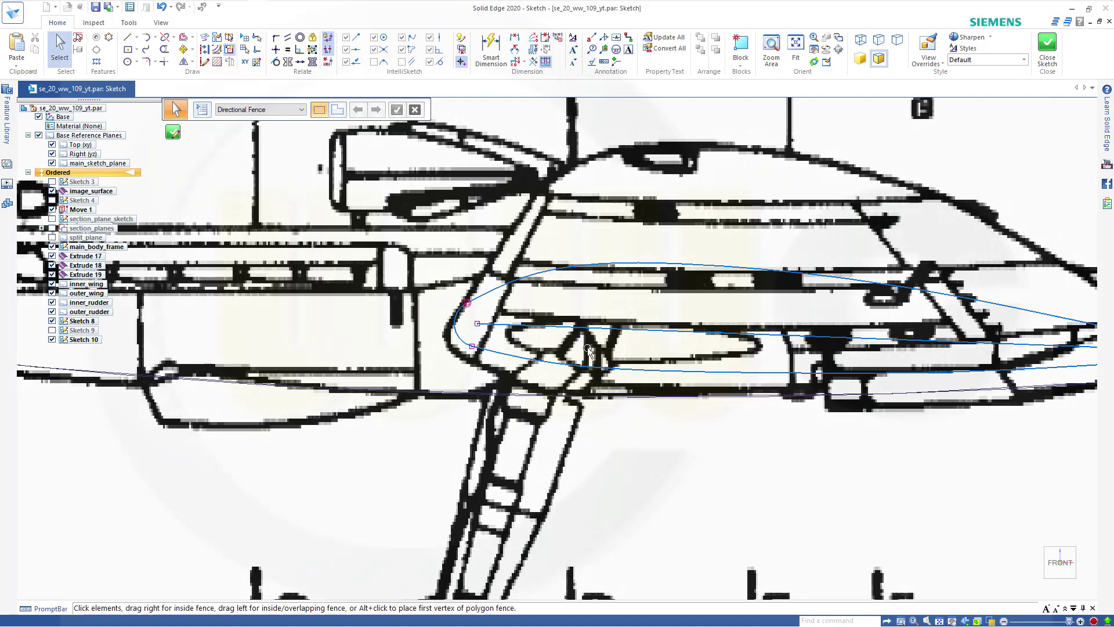
- Scale the whole outer-wing airfoil down to a little over half its size about the chord line's front endpoint
{"action": "middle_click_drag", "start_coordinate": [774, 439], "coordinate": [492, 435]}
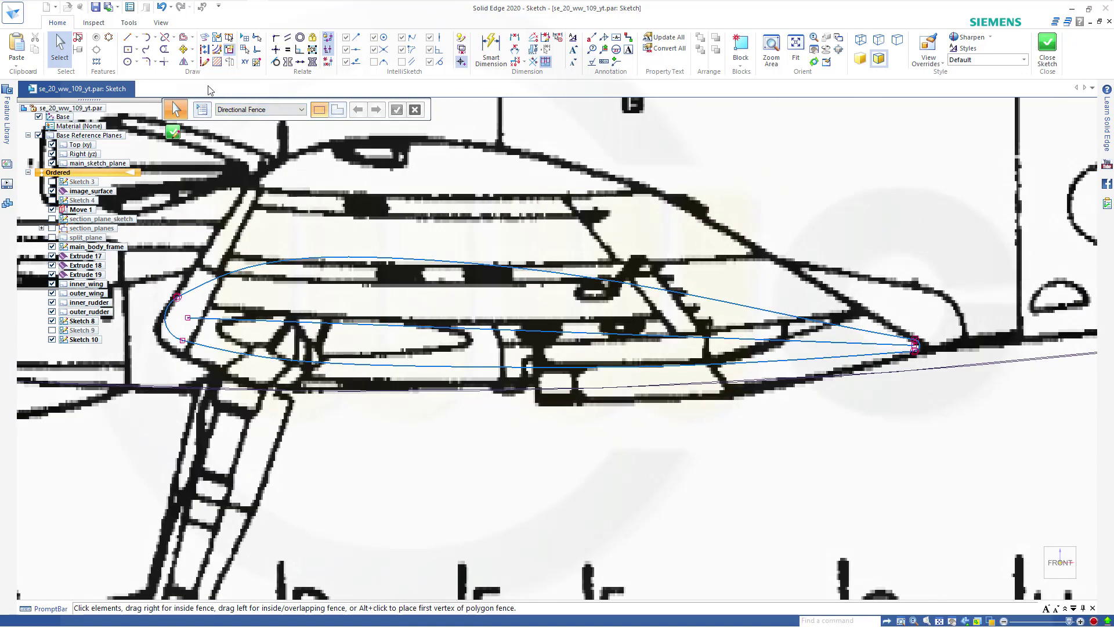
{"action": "left_click", "coordinate": [192, 61]}
{"action": "left_click", "coordinate": [191, 87]}
{"action": "mouse_move", "coordinate": [151, 250]}
{"action": "left_mouse_down"}
{"action": "mouse_move", "coordinate": [863, 418]}
{"action": "mouse_move", "coordinate": [948, 419]}
{"action": "left_mouse_up"}
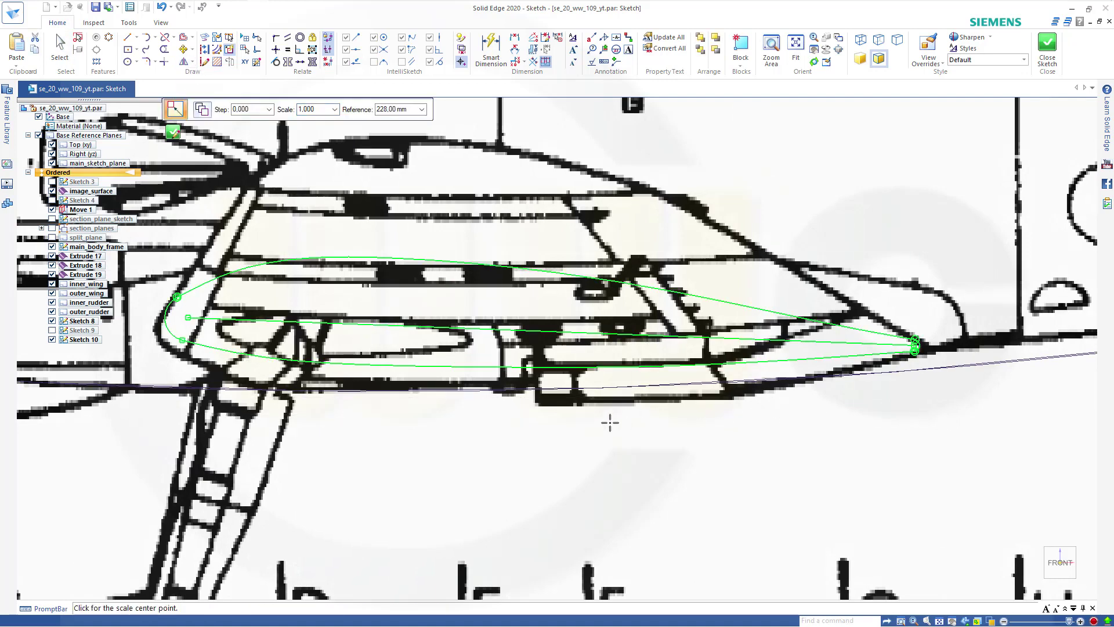
{"action": "left_click", "coordinate": [187, 317]}
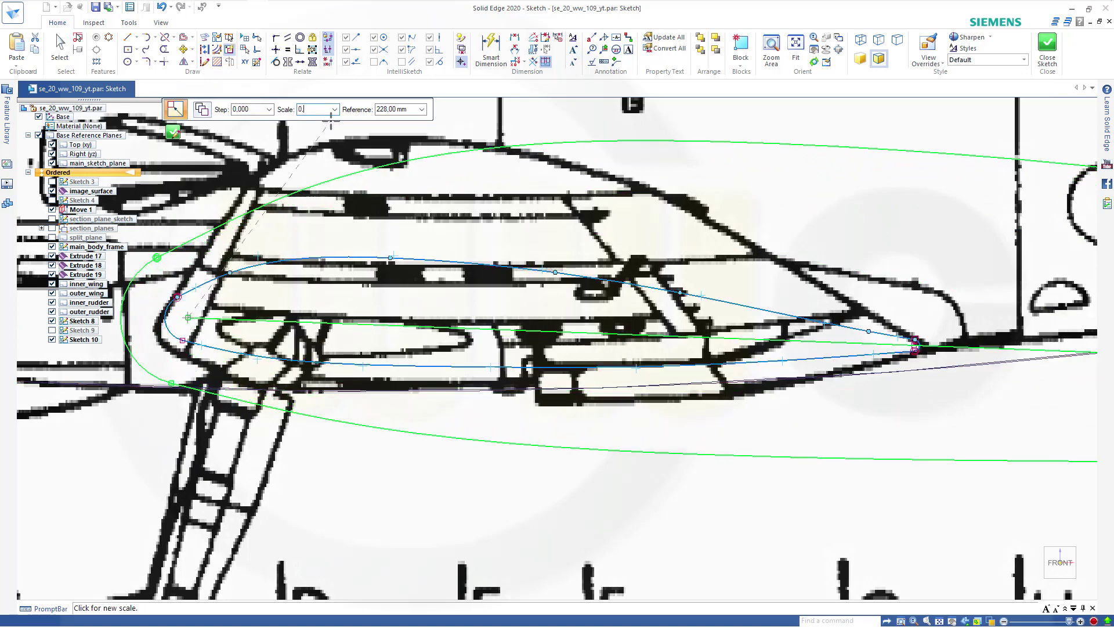
{"action": "key", "text": "Return"}
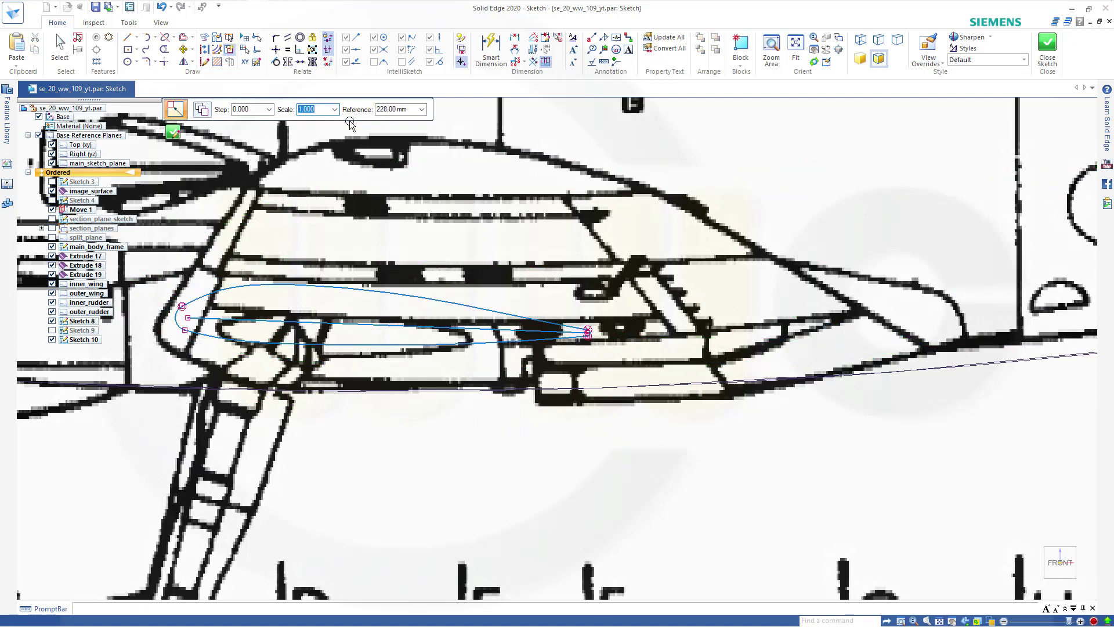
{"action": "key", "text": "Escape"}
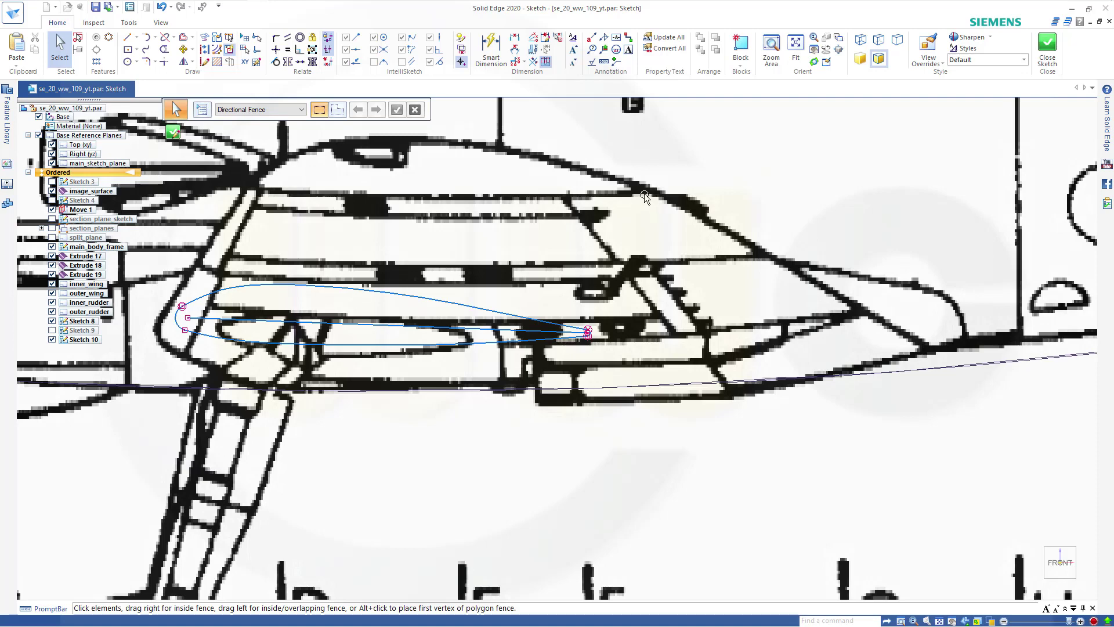
- Move the scaled airfoil about 175 mm horizontally toward the tail, keeping its height, and close the sketch
{"action": "left_click", "coordinate": [184, 51]}
{"action": "left_click_drag", "start_coordinate": [160, 256], "coordinate": [632, 409]}
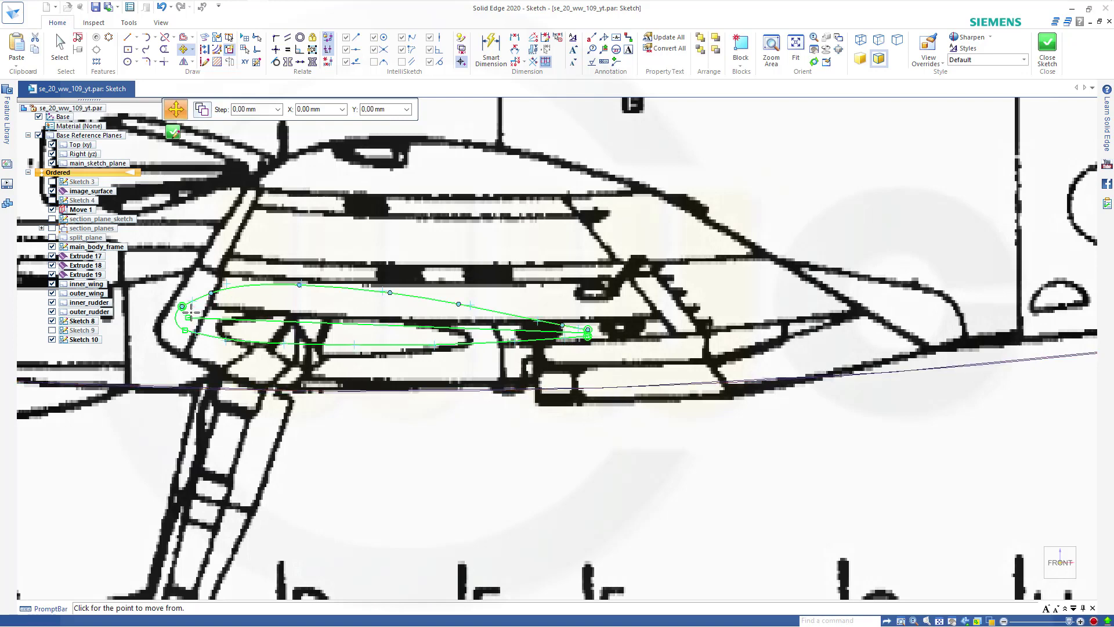
{"action": "scroll", "coordinate": [580, 346], "scroll_direction": "down", "scroll_amount": 3}
{"action": "scroll", "coordinate": [611, 345], "scroll_direction": "up", "scroll_amount": 6}
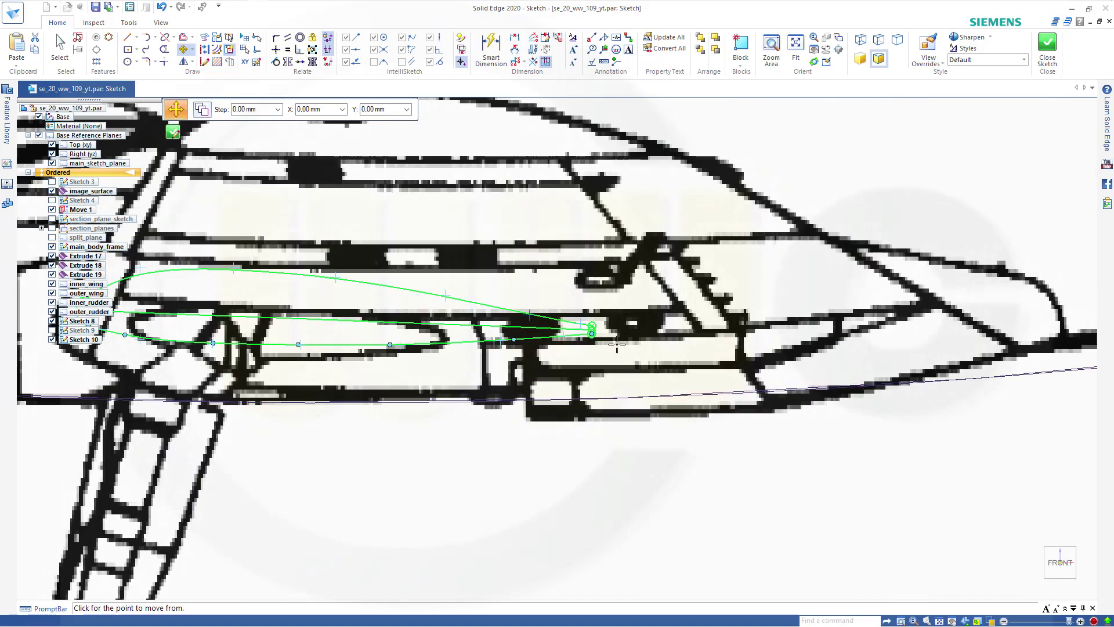
{"action": "scroll", "coordinate": [557, 311], "scroll_direction": "up", "scroll_amount": 2}
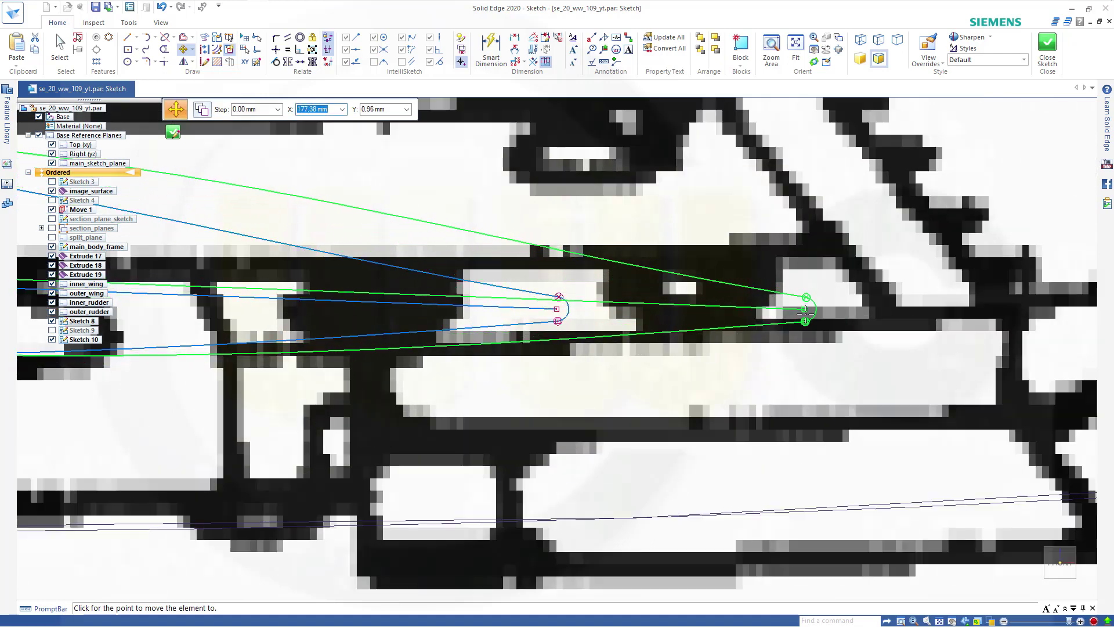
{"action": "scroll", "coordinate": [847, 308], "scroll_direction": "up", "scroll_amount": 1}
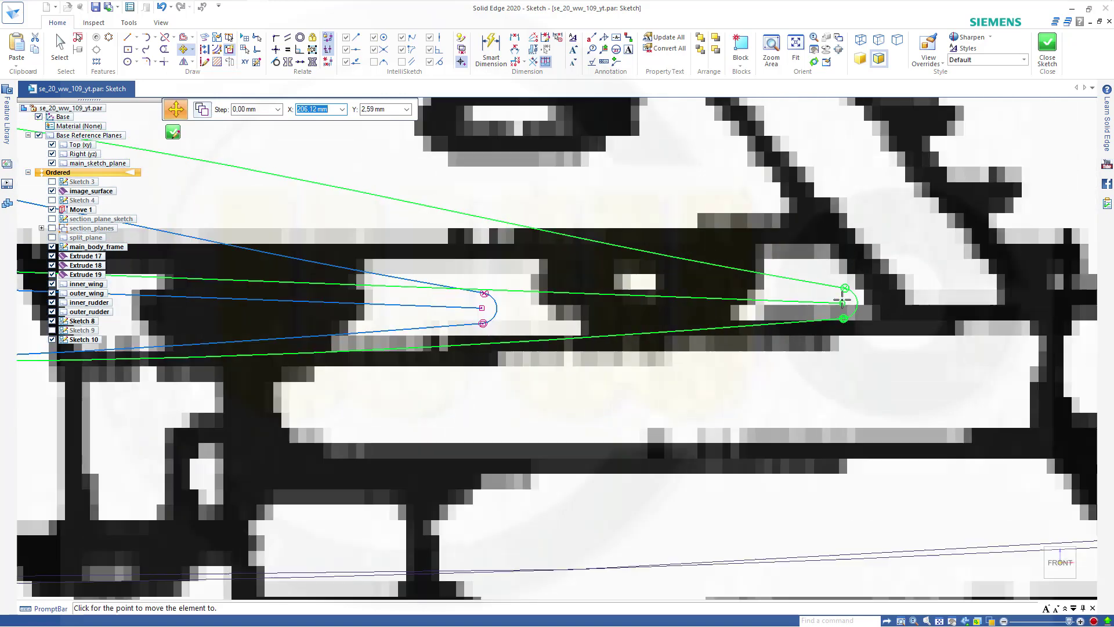
{"action": "scroll", "coordinate": [843, 300], "scroll_direction": "down", "scroll_amount": 3}
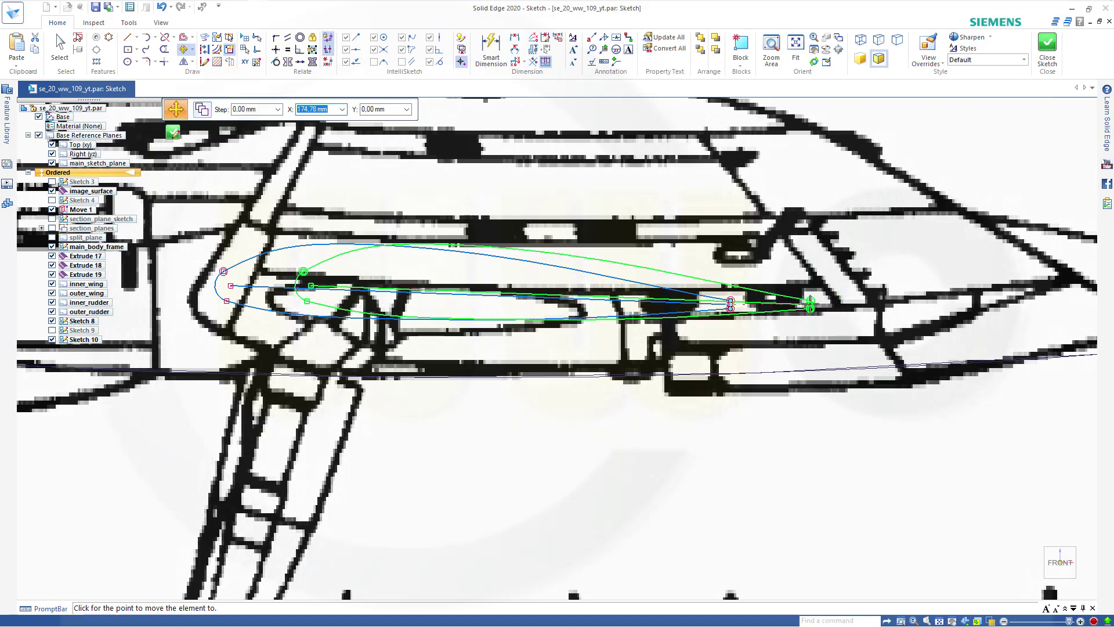
{"action": "left_click", "coordinate": [810, 303]}
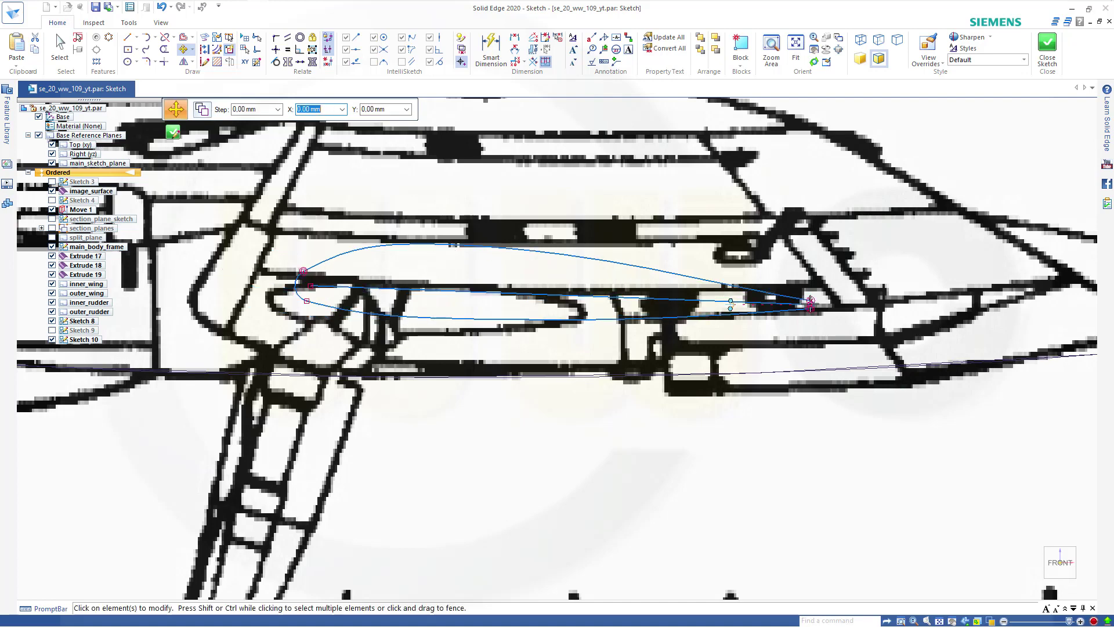
{"action": "key", "text": "Escape"}
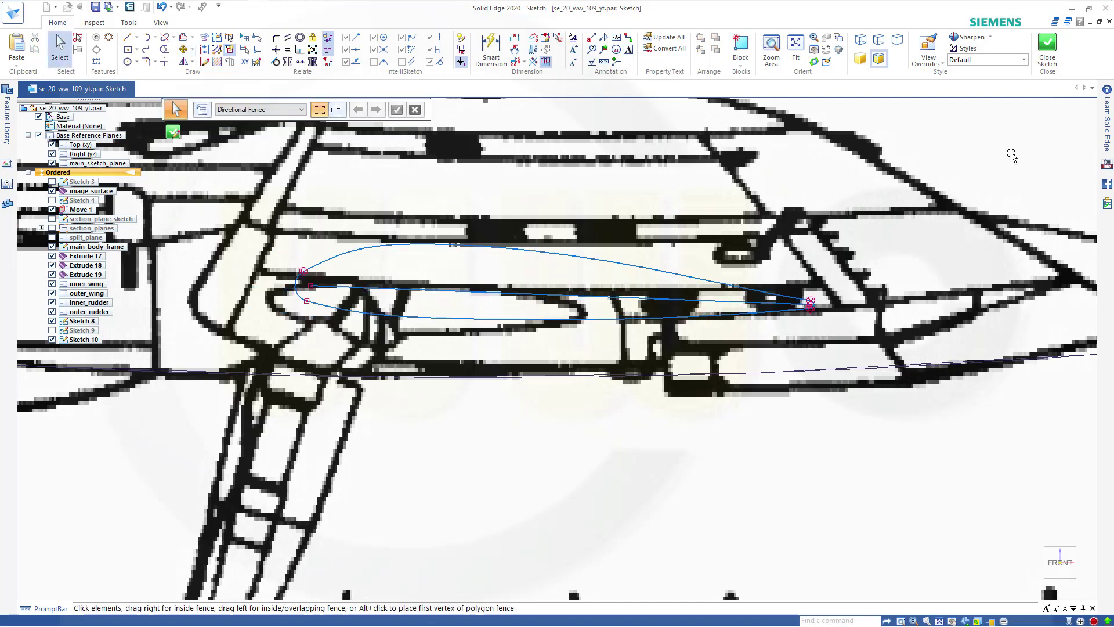
{"action": "left_click", "coordinate": [1048, 50]}
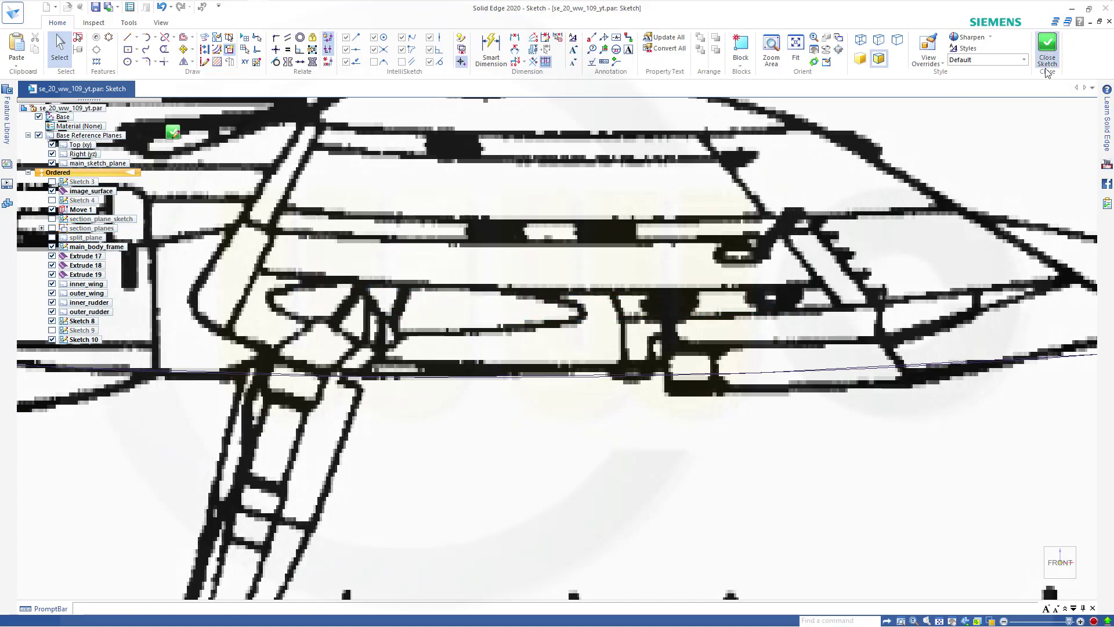
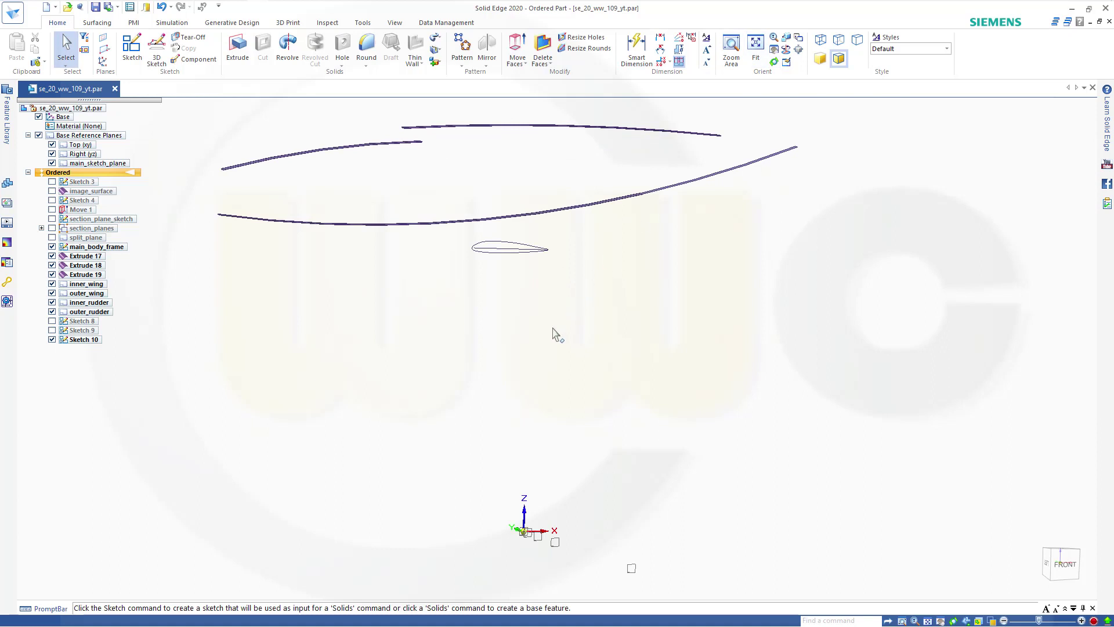
- Show Sketch 9 and create a three-point plane through both endpoints of the outer airfoil's chord line and the inner airfoil's rear chord endpoint
{"action": "left_click", "coordinate": [52, 330]}
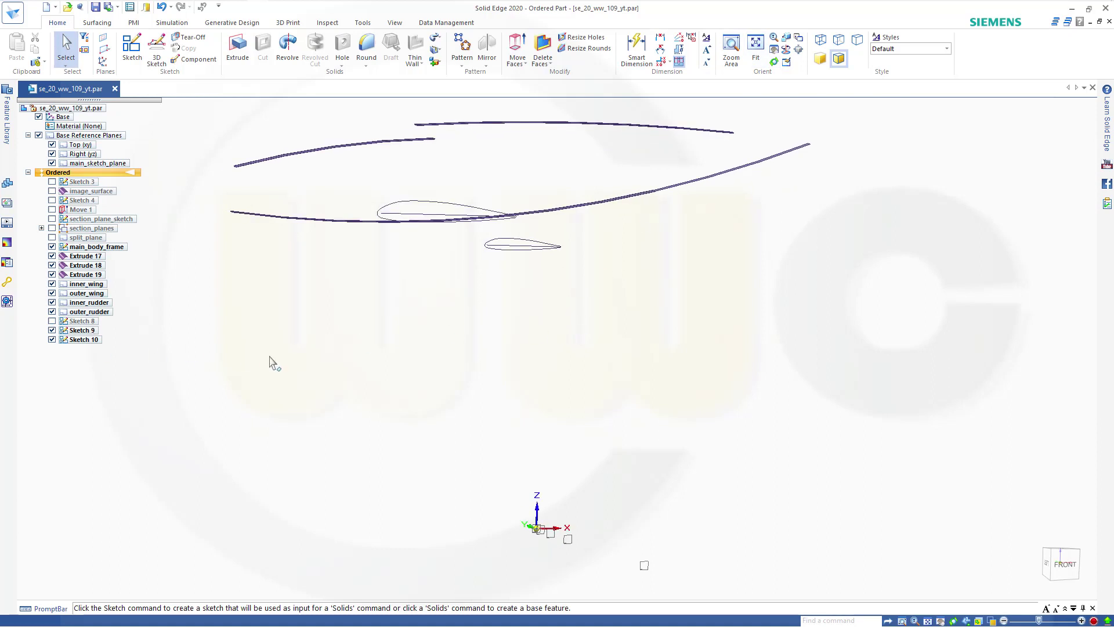
{"action": "middle_click_drag", "start_coordinate": [524, 384], "coordinate": [622, 353]}
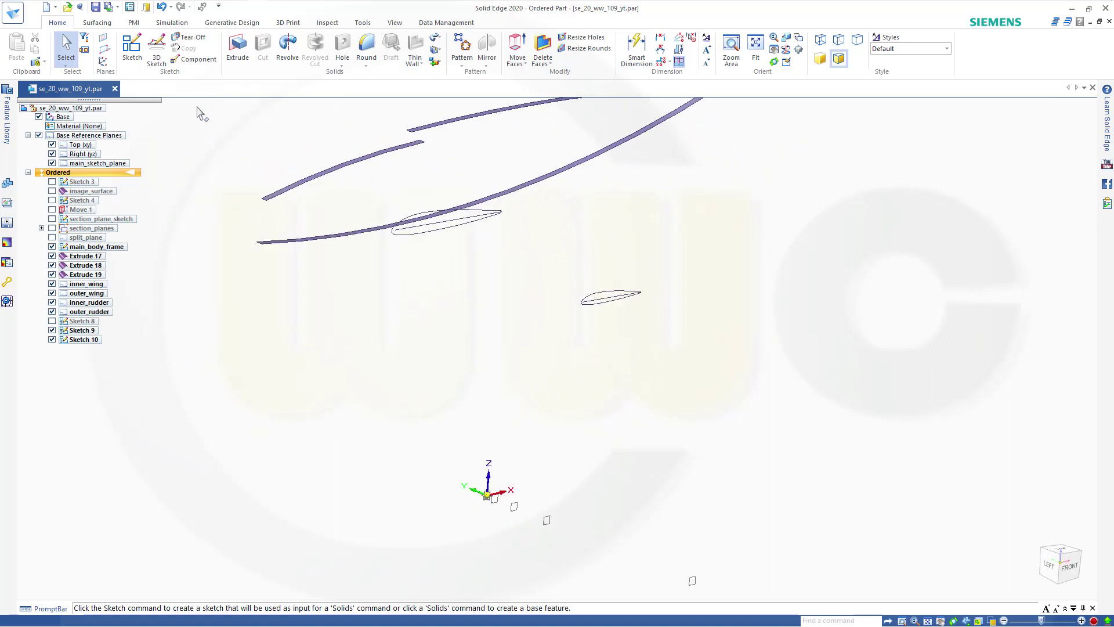
{"action": "left_click", "coordinate": [112, 48]}
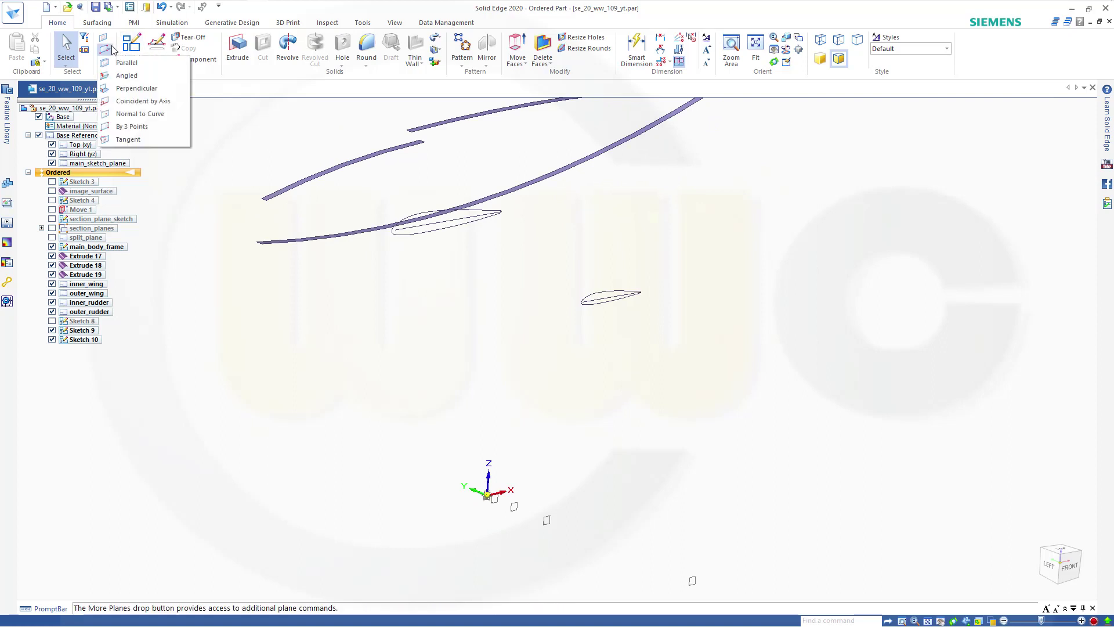
{"action": "left_click", "coordinate": [116, 127]}
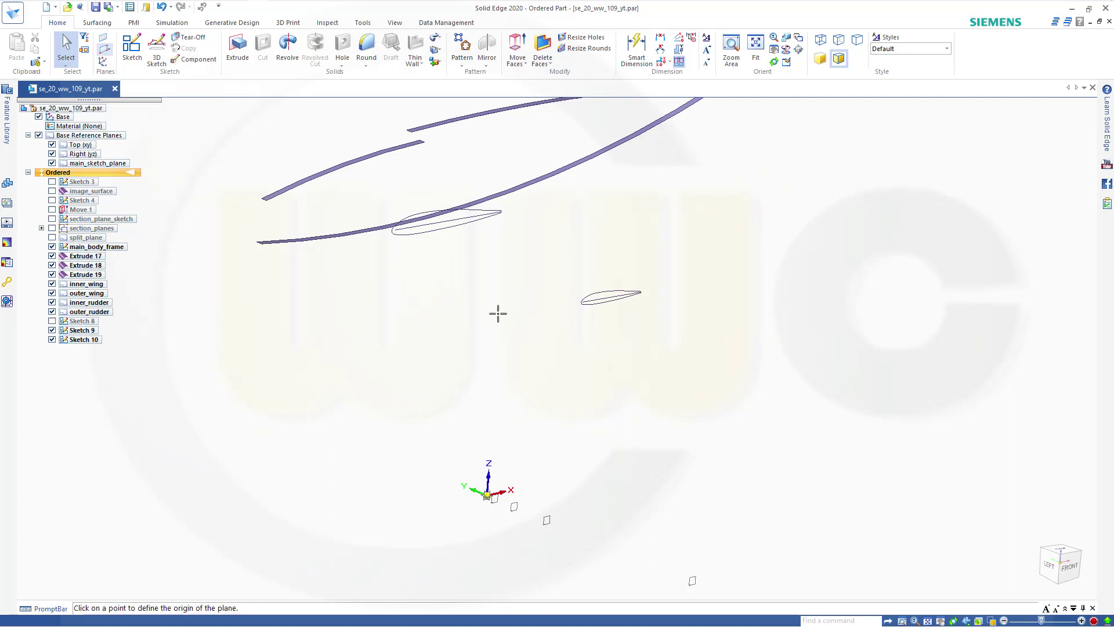
{"action": "scroll", "coordinate": [586, 325], "scroll_direction": "up", "scroll_amount": 4}
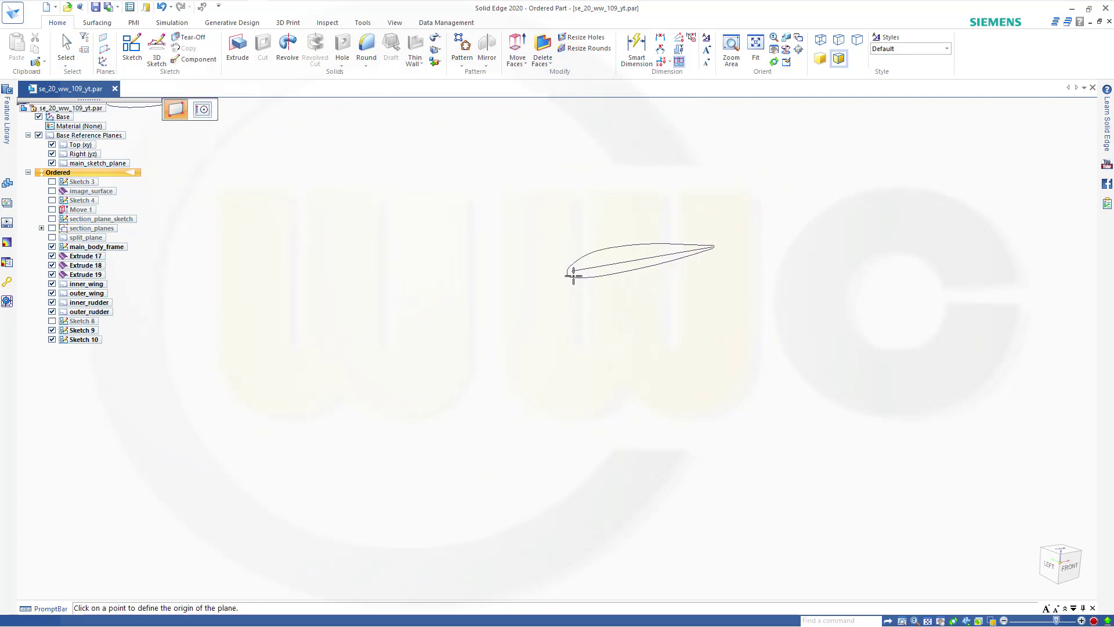
{"action": "left_click", "coordinate": [572, 272]}
{"action": "scroll", "coordinate": [731, 259], "scroll_direction": "up", "scroll_amount": 3}
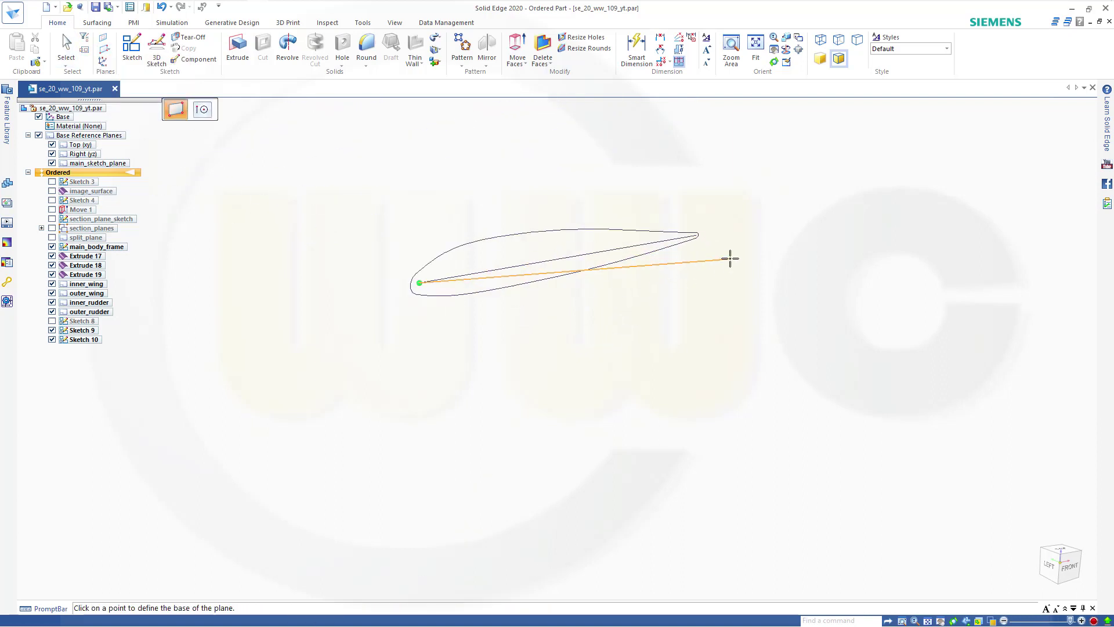
{"action": "scroll", "coordinate": [698, 235], "scroll_direction": "up", "scroll_amount": 5}
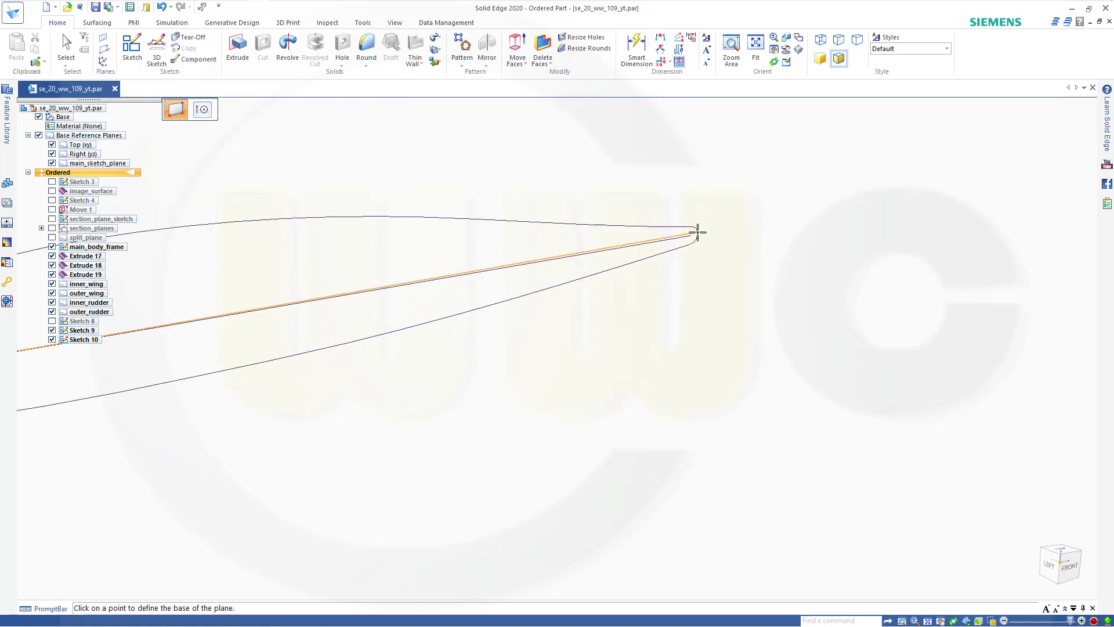
{"action": "left_click", "coordinate": [699, 232]}
{"action": "scroll", "coordinate": [530, 263], "scroll_direction": "down", "scroll_amount": 5}
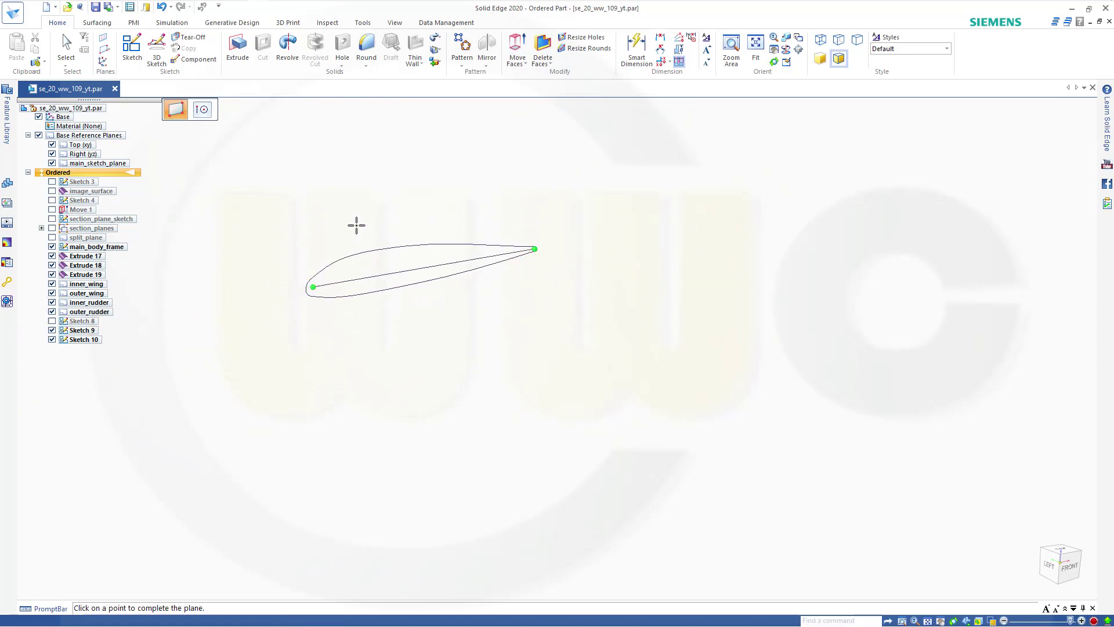
{"action": "scroll", "coordinate": [269, 200], "scroll_direction": "down", "scroll_amount": 5}
{"action": "scroll", "coordinate": [223, 137], "scroll_direction": "up", "scroll_amount": 5}
{"action": "scroll", "coordinate": [232, 134], "scroll_direction": "up", "scroll_amount": 5}
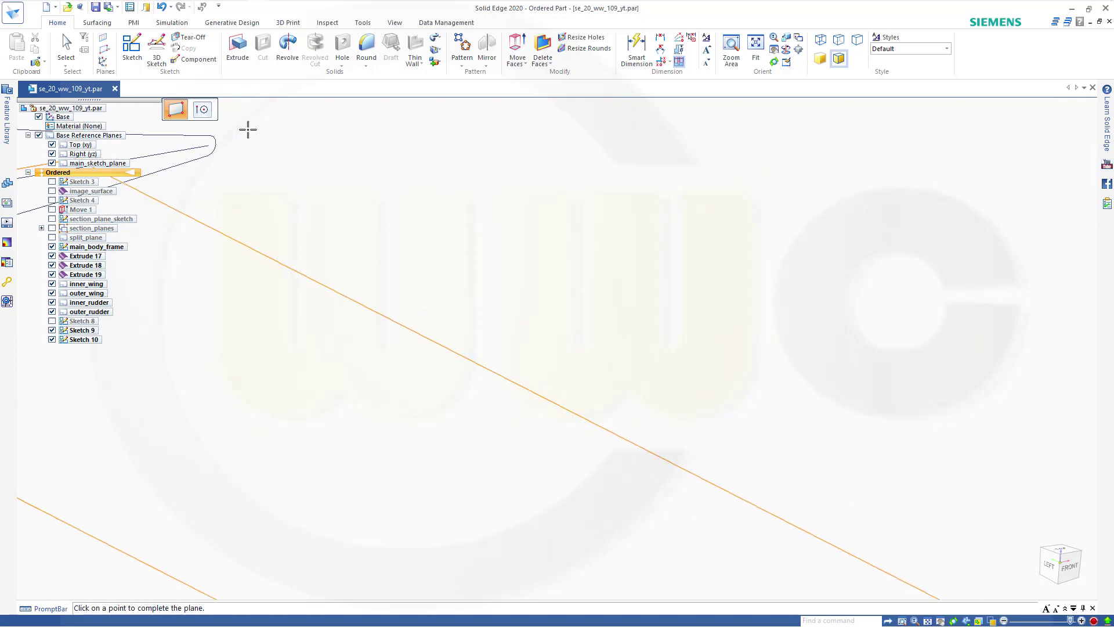
{"action": "left_click", "coordinate": [199, 151]}
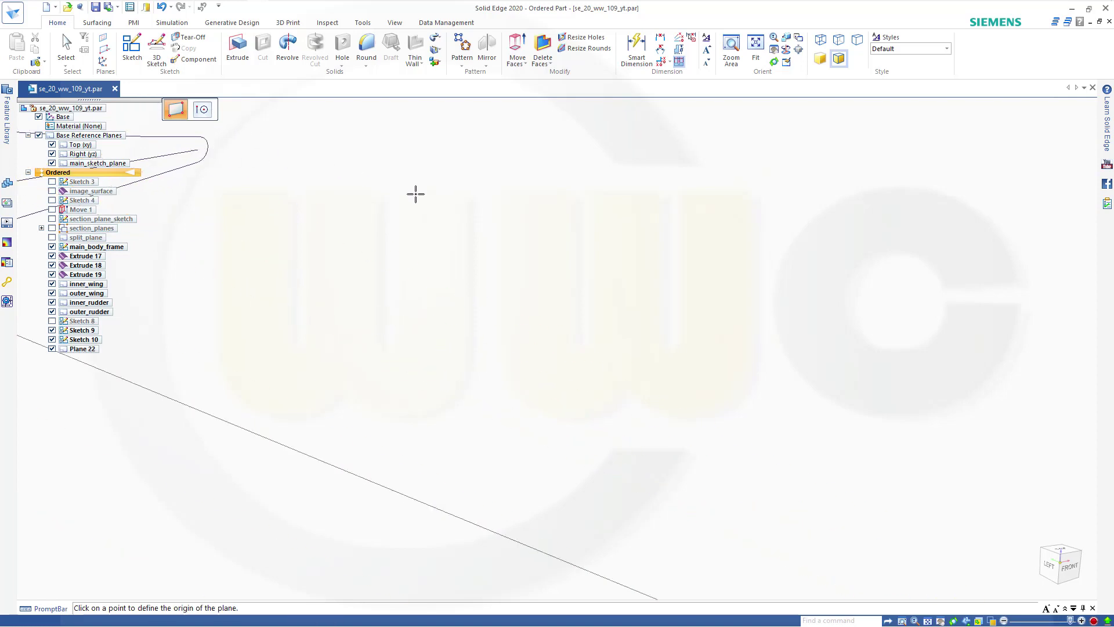
{"action": "key", "text": "Escape"}
- Create a BlueSurf surface from the outer-wing airfoil outline to the inner-wing airfoil outline, using chain selection
{"action": "scroll", "coordinate": [460, 241], "scroll_direction": "down", "scroll_amount": 5}
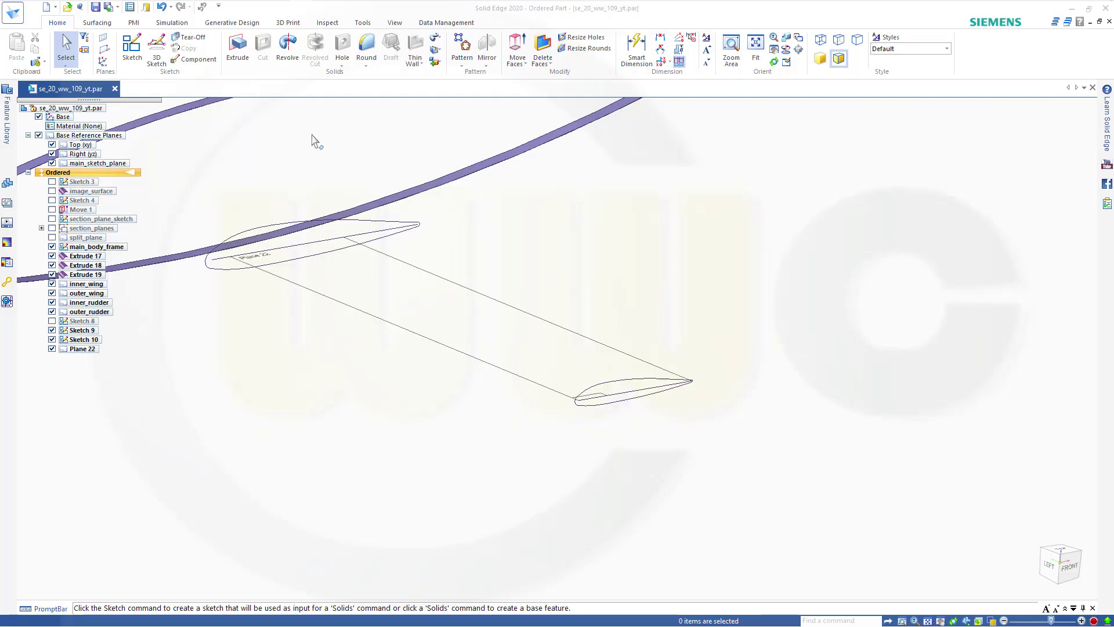
{"action": "left_click", "coordinate": [103, 23]}
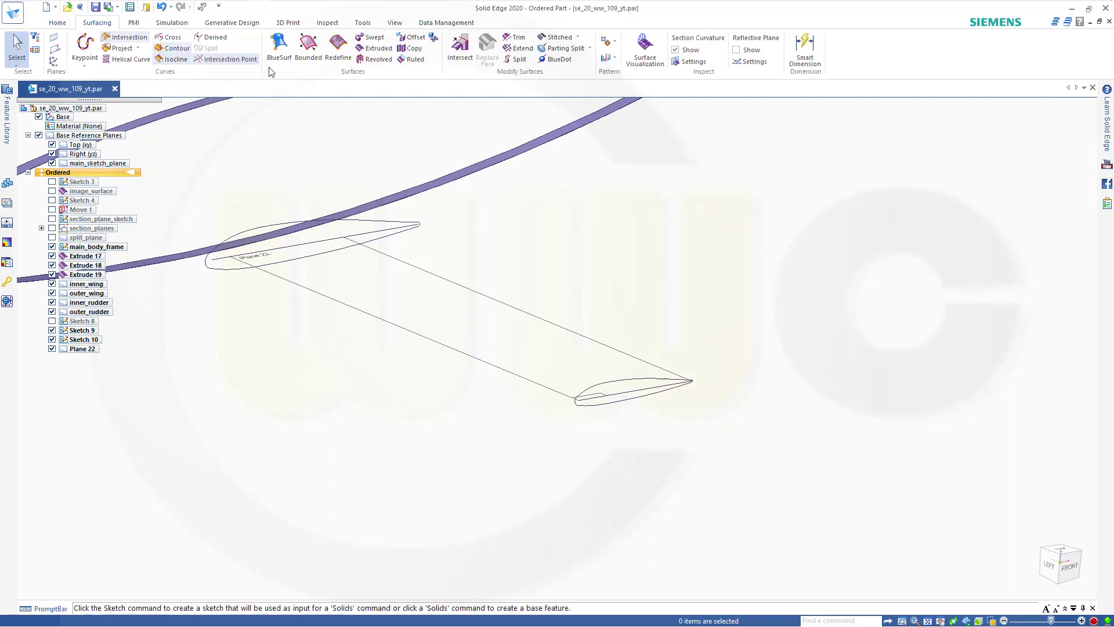
{"action": "left_click", "coordinate": [280, 45]}
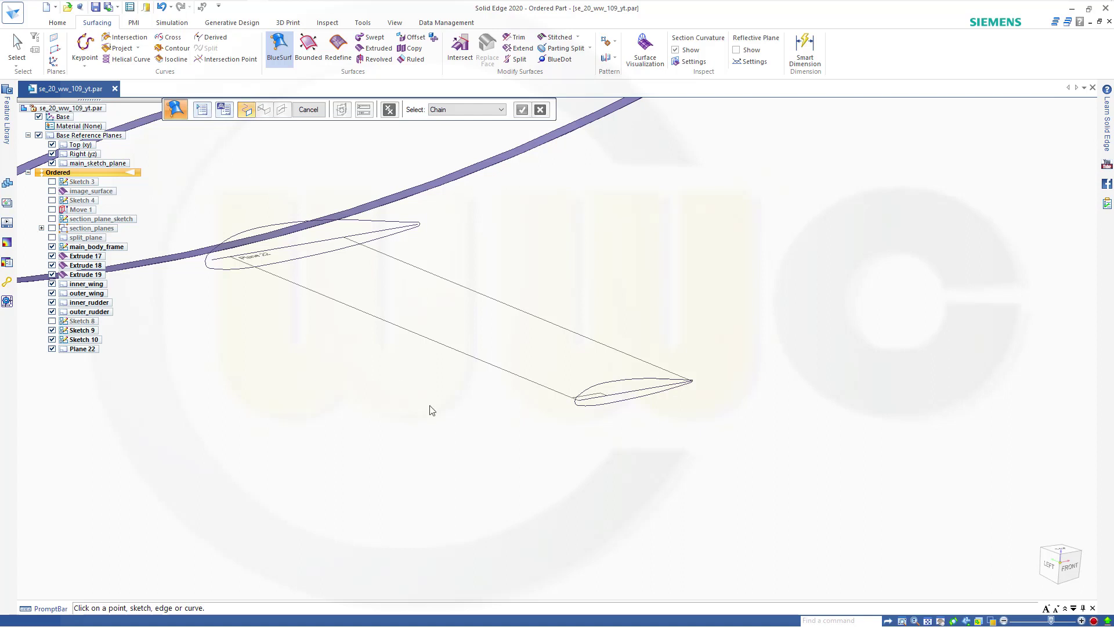
{"action": "scroll", "coordinate": [531, 459], "scroll_direction": "up", "scroll_amount": 3}
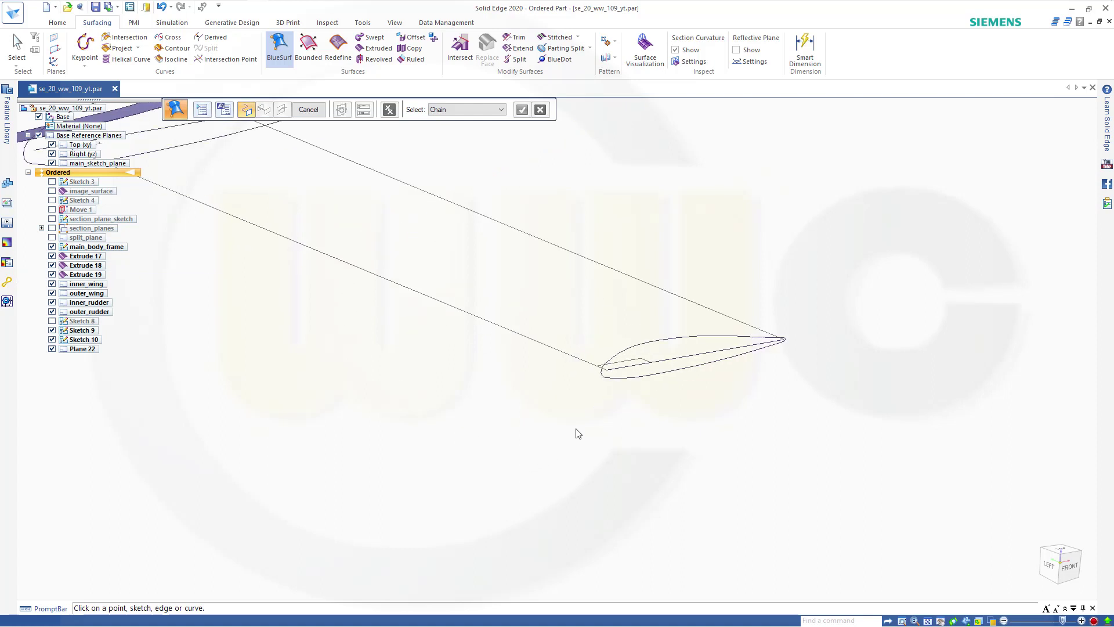
{"action": "left_click", "coordinate": [614, 363]}
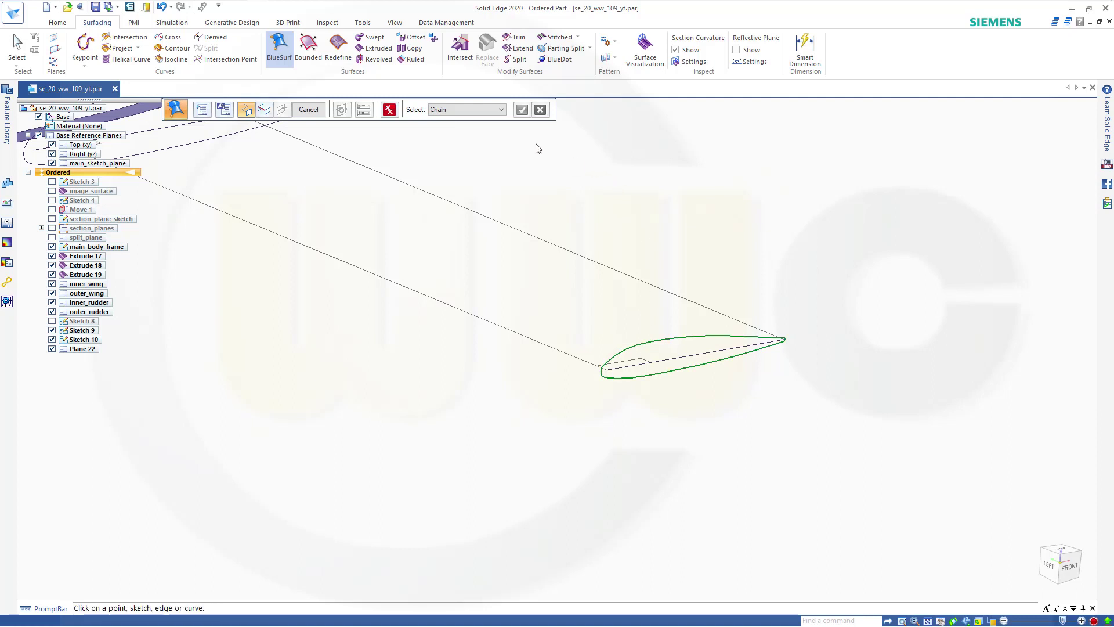
{"action": "scroll", "coordinate": [328, 227], "scroll_direction": "down", "scroll_amount": 3}
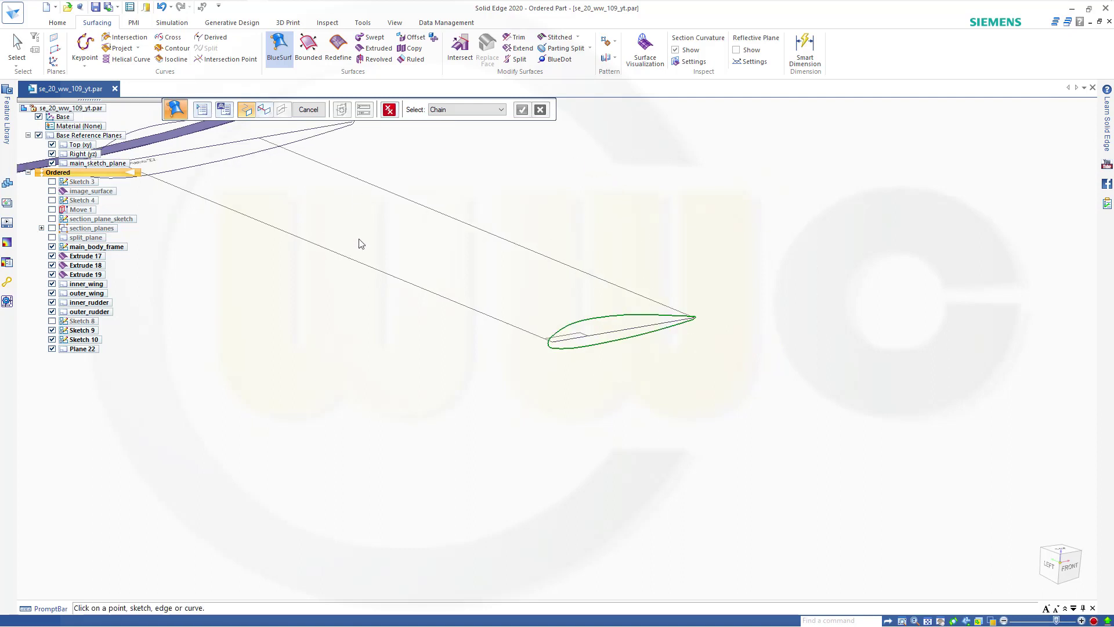
{"action": "middle_click_drag", "start_coordinate": [415, 242], "coordinate": [540, 329], "text": "shift"}
{"action": "scroll", "coordinate": [419, 325], "scroll_direction": "up", "scroll_amount": 2}
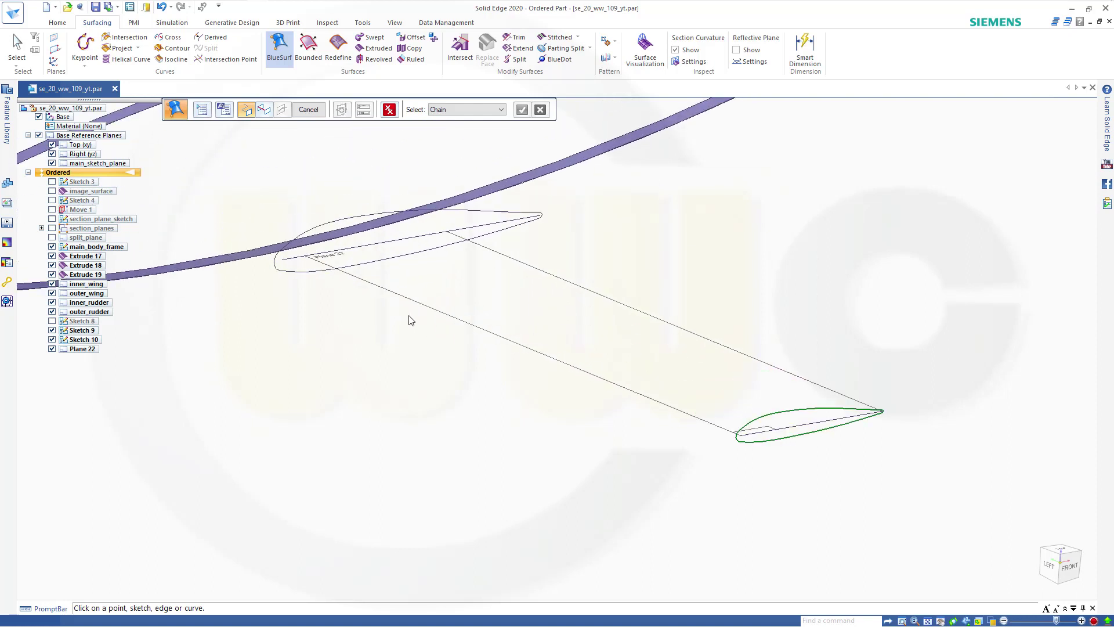
{"action": "left_click", "coordinate": [287, 250]}
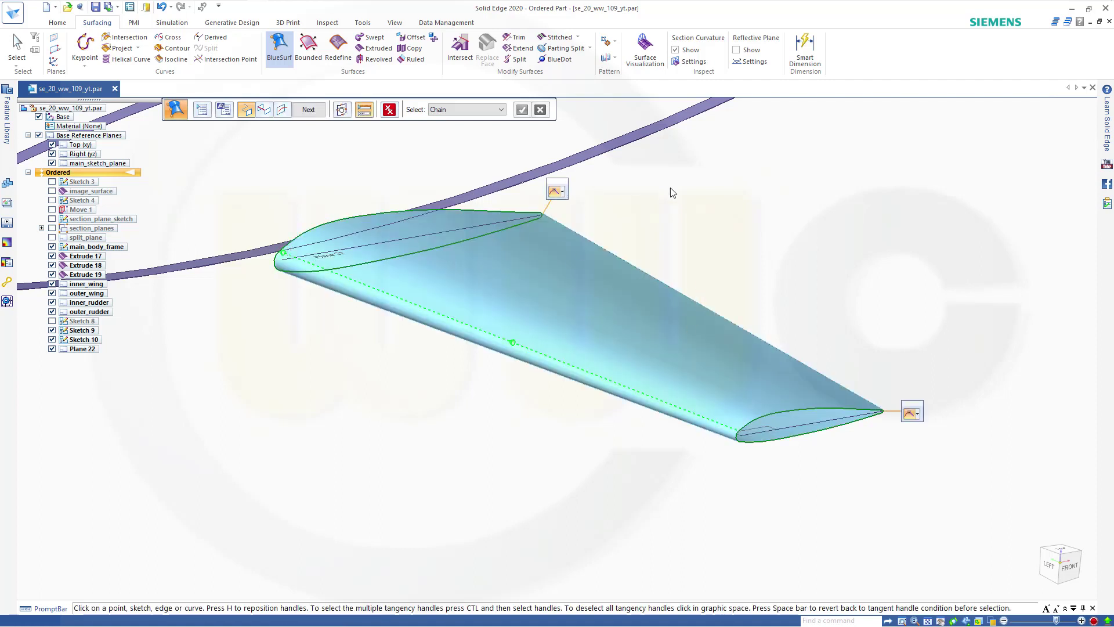
{"action": "left_click", "coordinate": [310, 110]}
{"action": "left_click", "coordinate": [310, 110]}
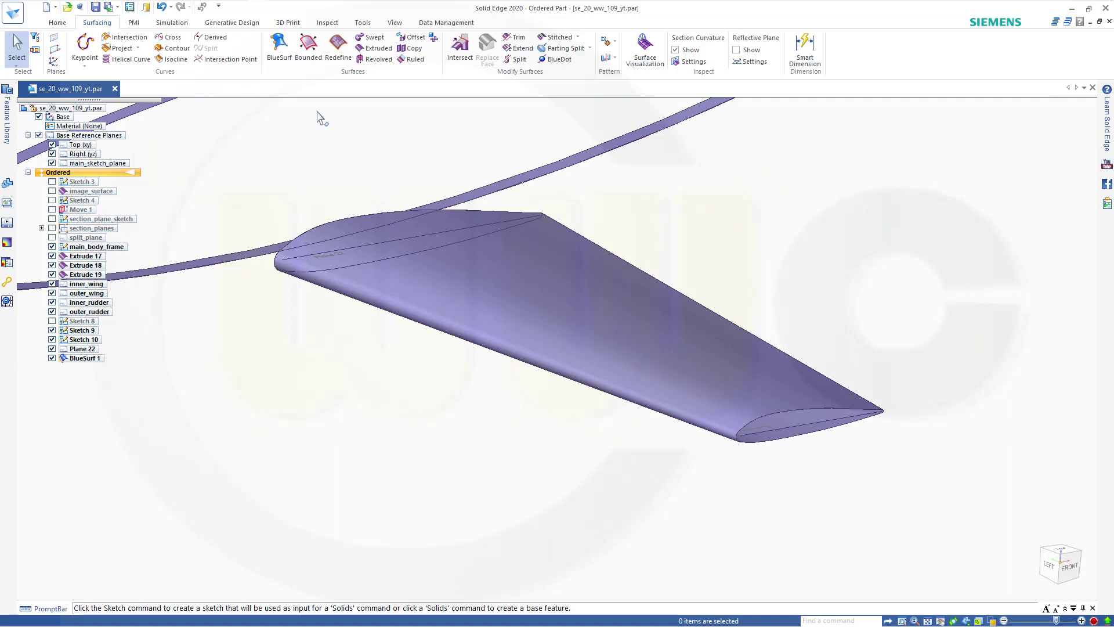
- Split the wing body with the three-point chord plane, Plane 22, and hide BlueSurf 1
{"action": "left_click", "coordinate": [57, 22]}
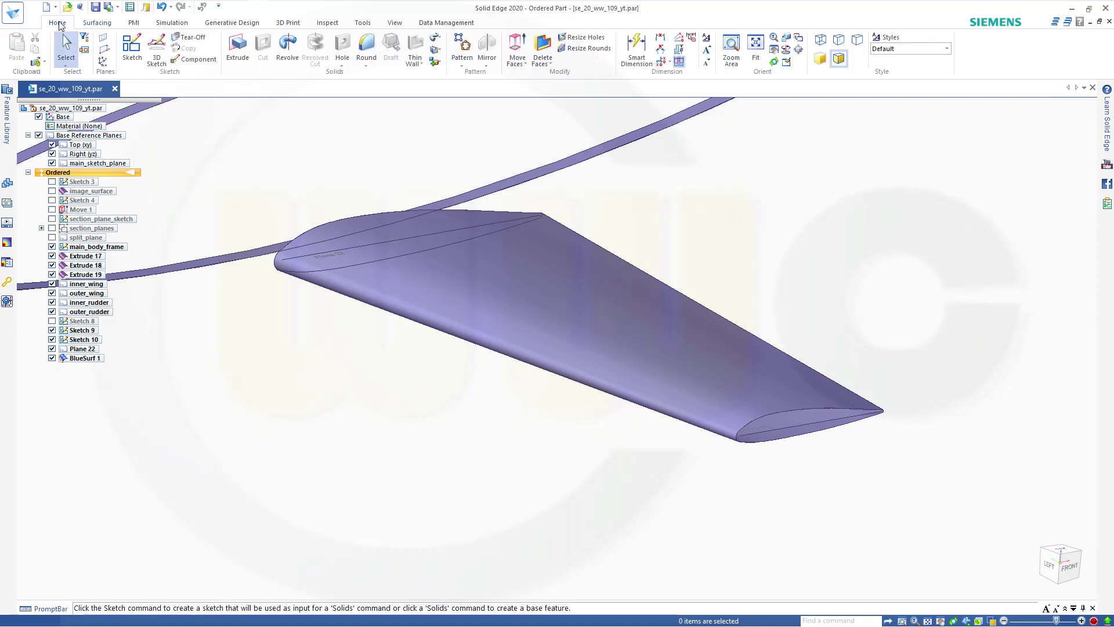
{"action": "left_click", "coordinate": [436, 62]}
{"action": "left_click", "coordinate": [445, 152]}
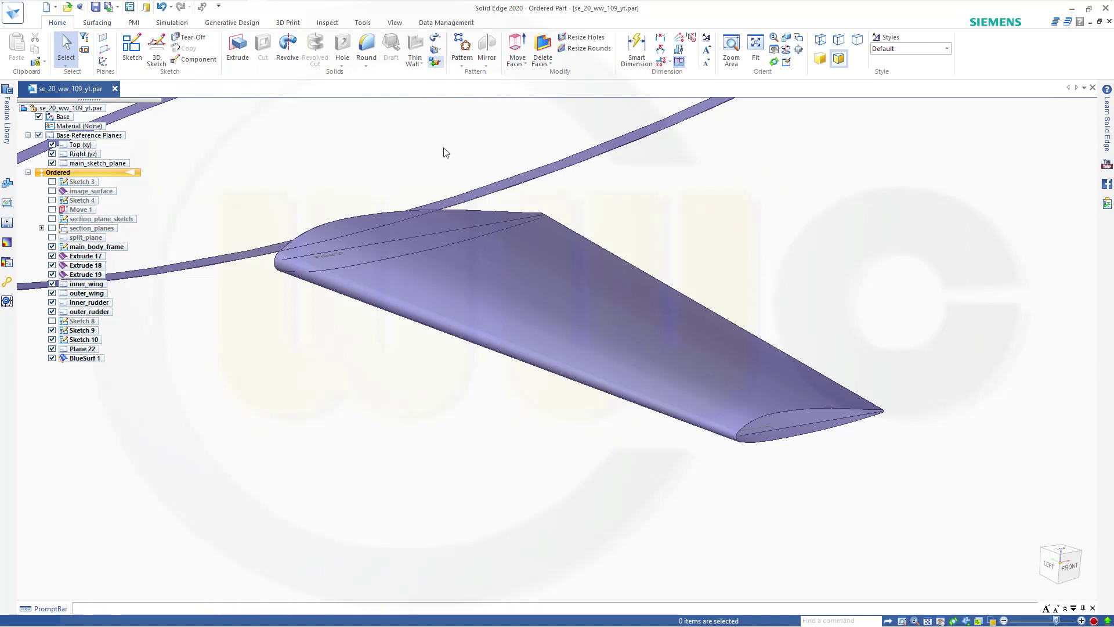
{"action": "left_click", "coordinate": [515, 285]}
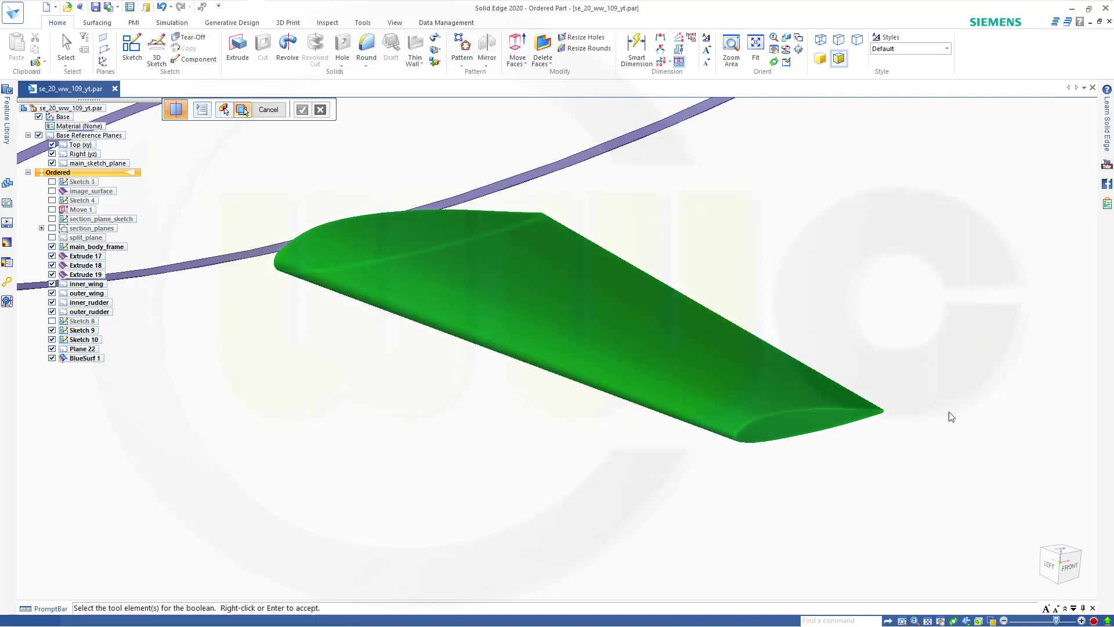
{"action": "left_click", "coordinate": [853, 422]}
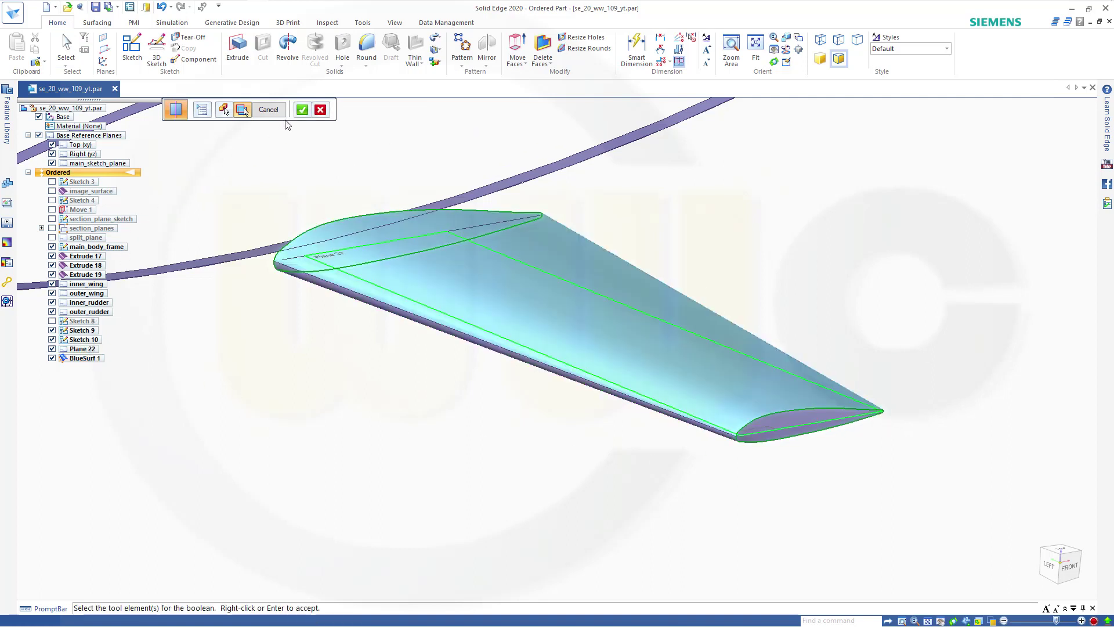
{"action": "left_click", "coordinate": [302, 110]}
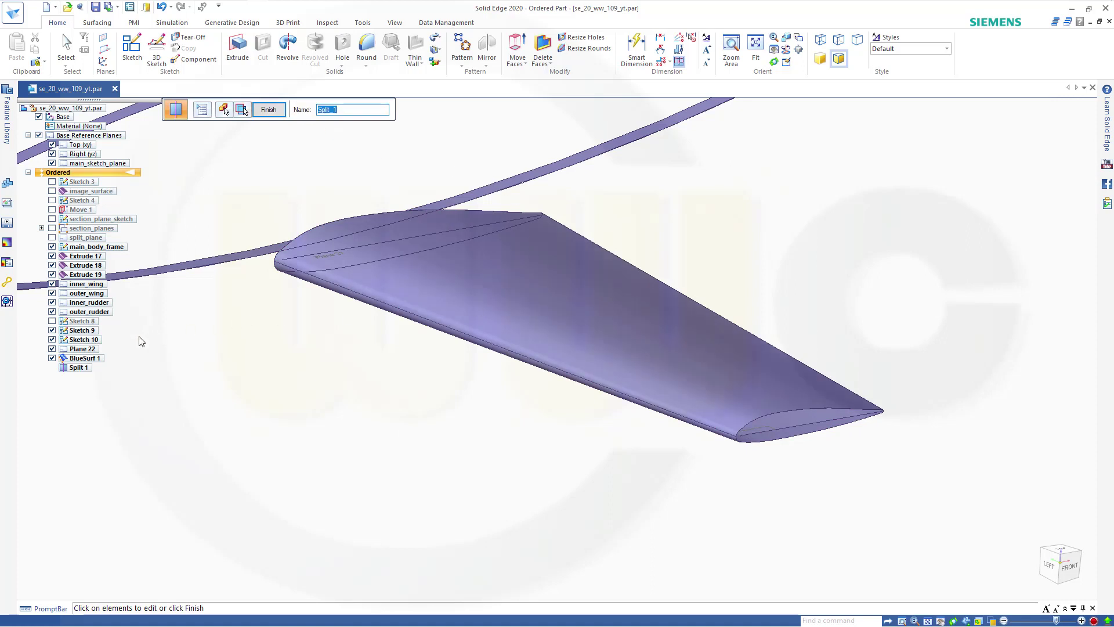
{"action": "left_click", "coordinate": [51, 358]}
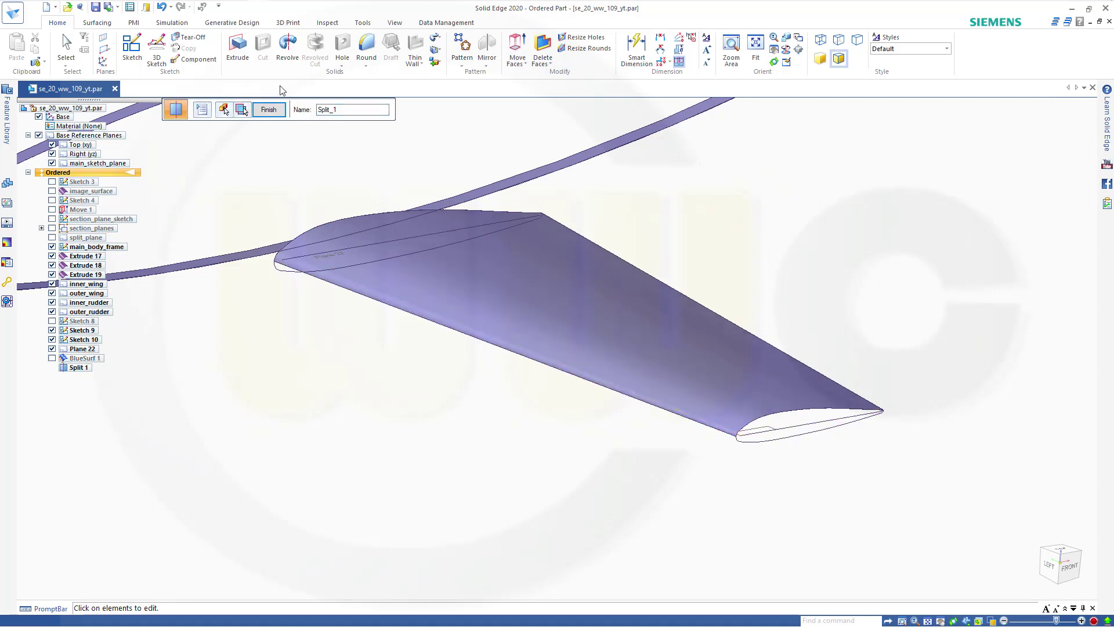
- Start a sketch on Plane 22 and project the wing's trailing and leading edges into it as single wireframe elements
{"action": "left_click", "coordinate": [132, 49]}
{"action": "left_click", "coordinate": [92, 350]}
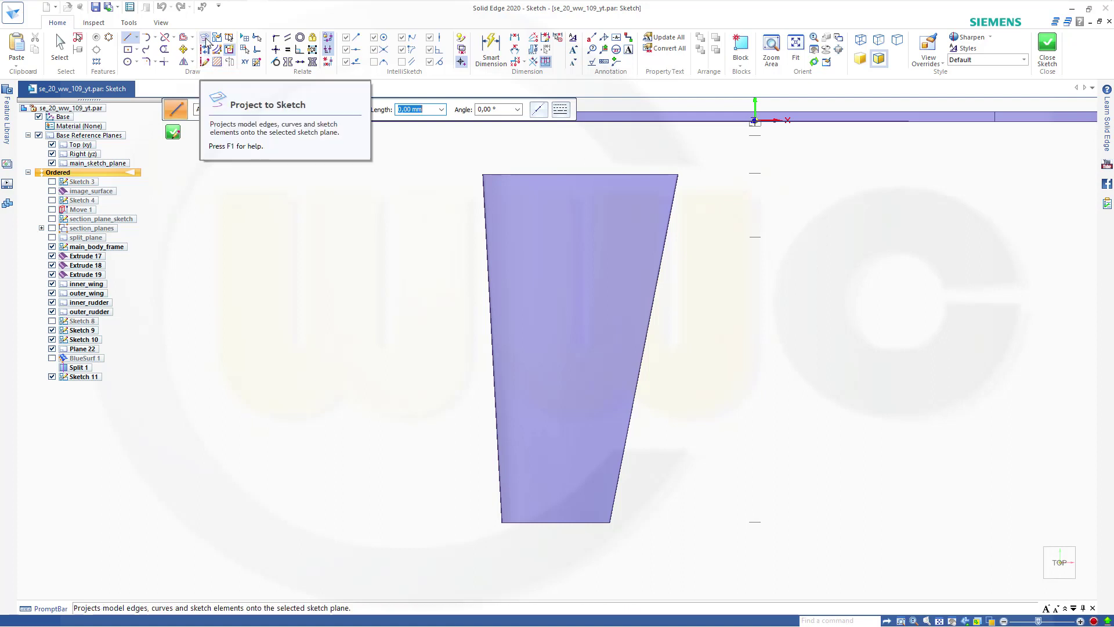
{"action": "left_click", "coordinate": [205, 39]}
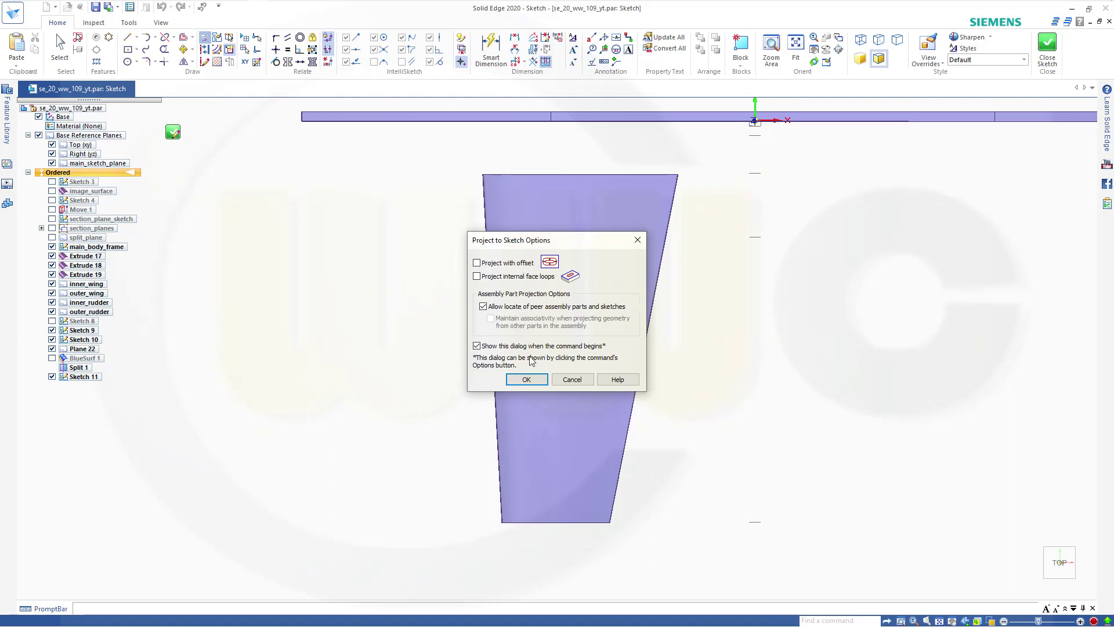
{"action": "left_click", "coordinate": [522, 377]}
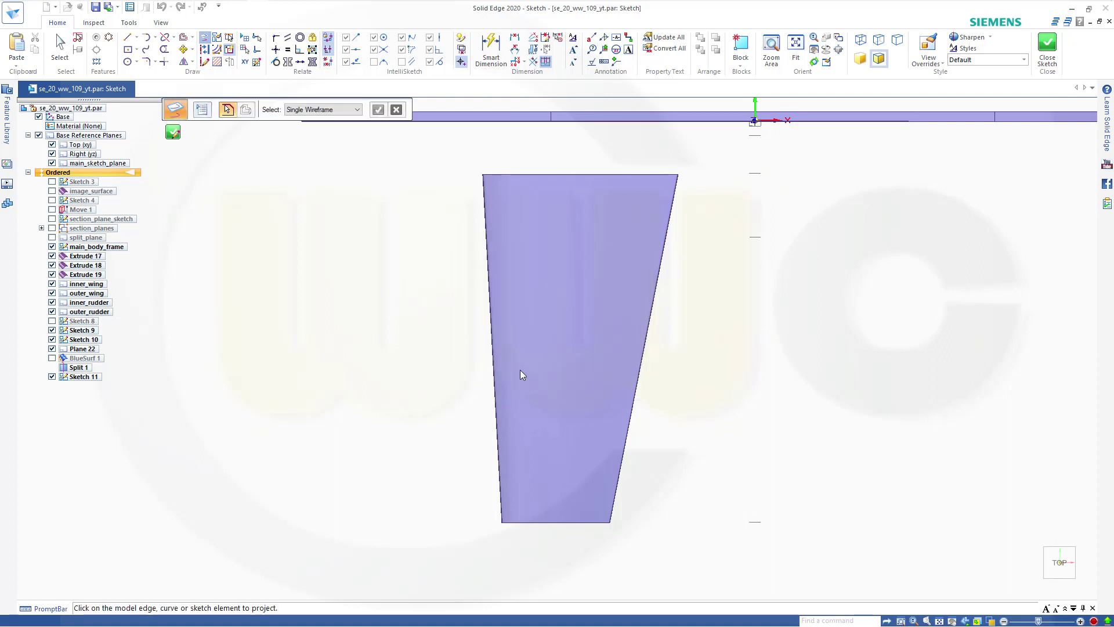
{"action": "left_click", "coordinate": [204, 49]}
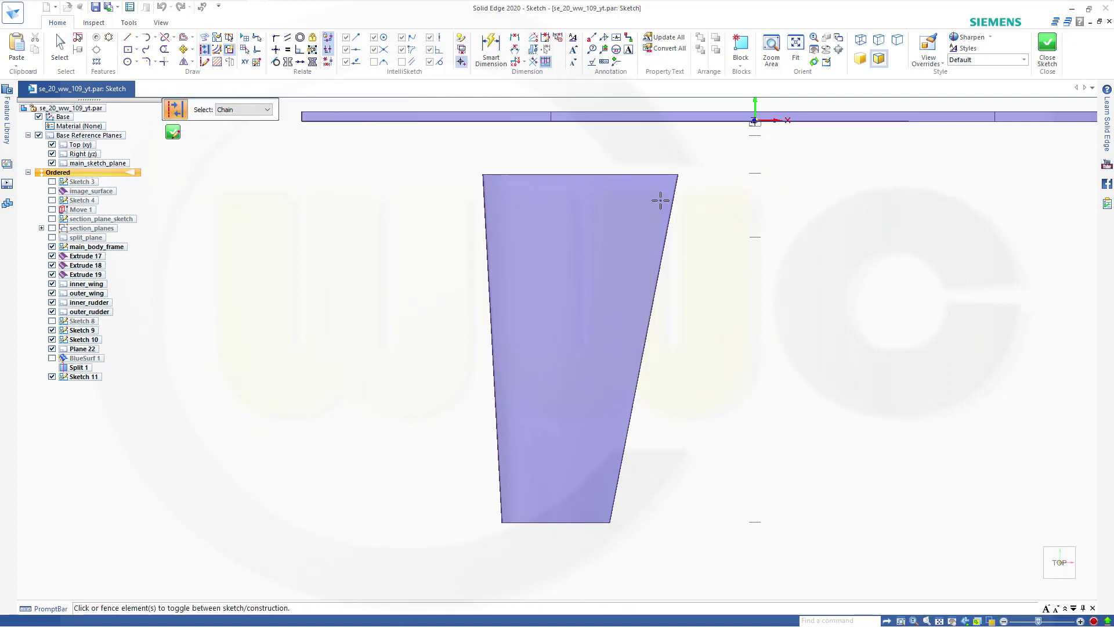
{"action": "left_click", "coordinate": [205, 39]}
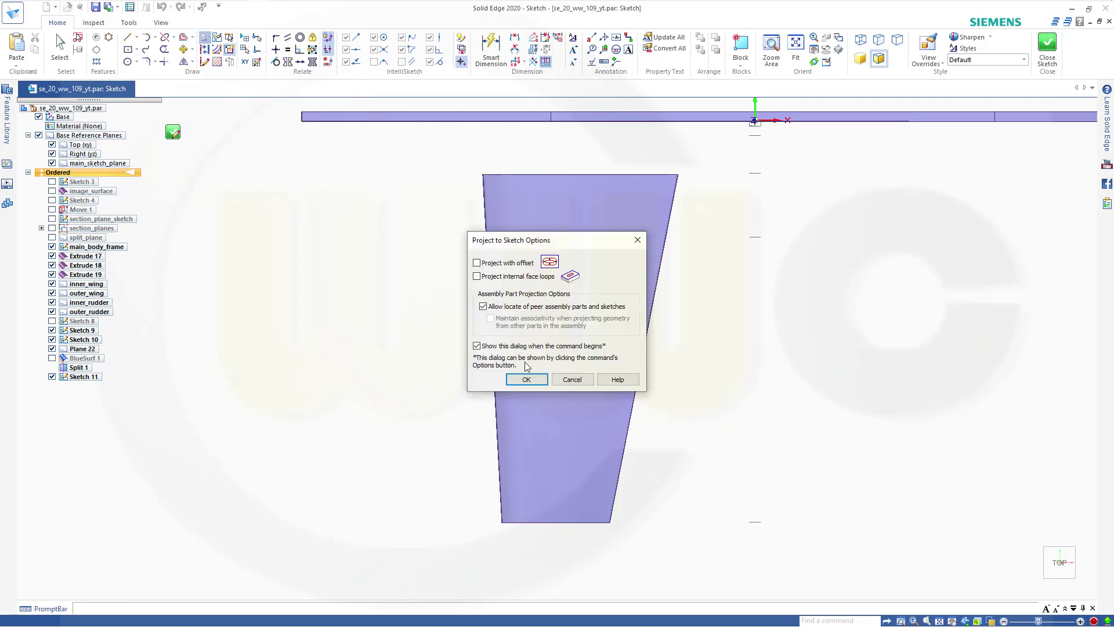
{"action": "left_click", "coordinate": [533, 383]}
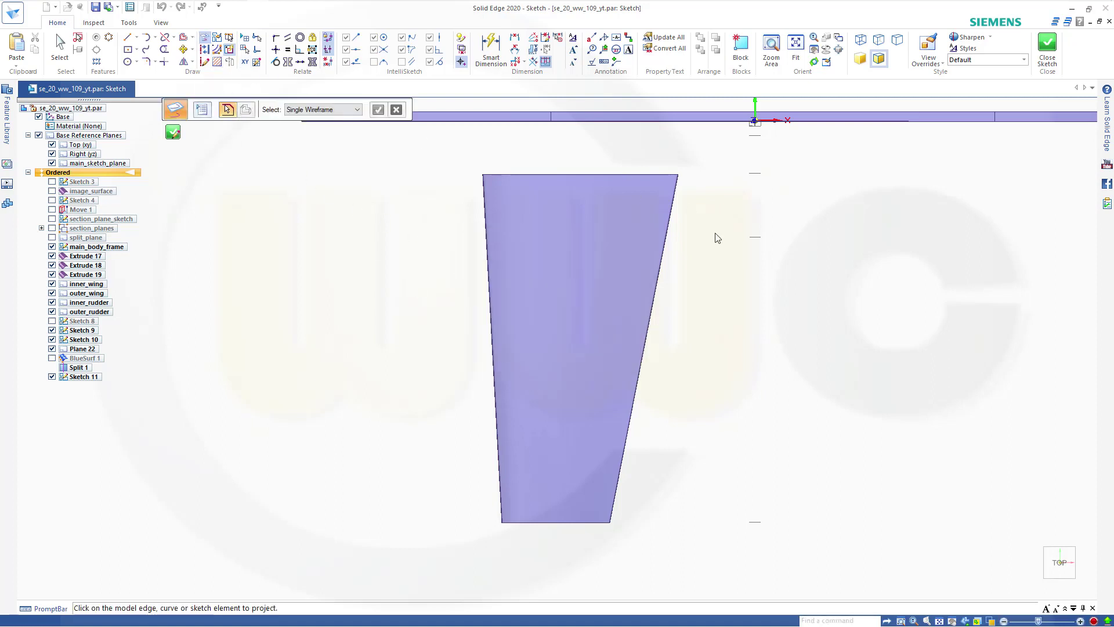
{"action": "left_click", "coordinate": [644, 347]}
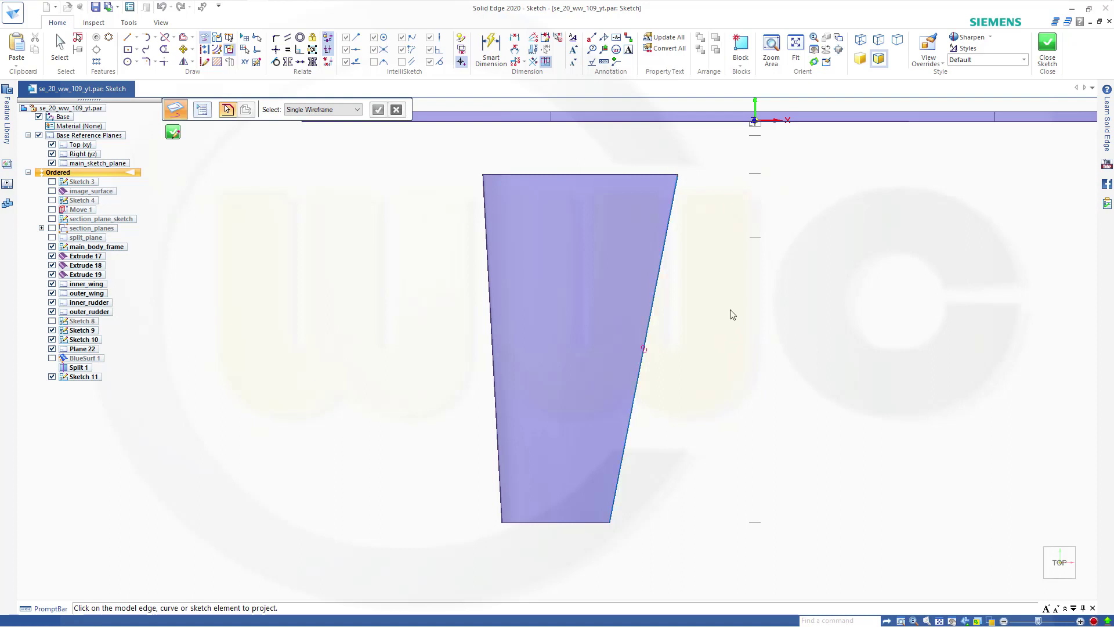
{"action": "left_click", "coordinate": [489, 304]}
{"action": "key", "text": "Escape"}
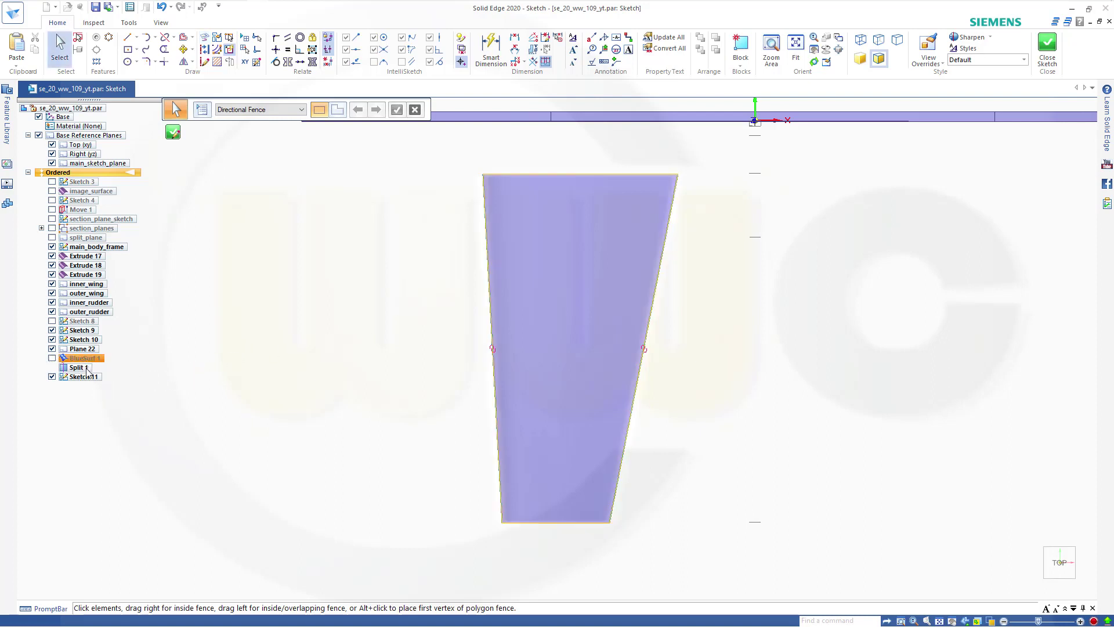
- Toggle the display of BlueSurf 1 so that the wing's lower half is hidden and only the upper half is shown
{"action": "middle_click_drag", "start_coordinate": [763, 301], "coordinate": [684, 236]}
{"action": "middle_click_drag", "start_coordinate": [322, 253], "coordinate": [659, 300]}
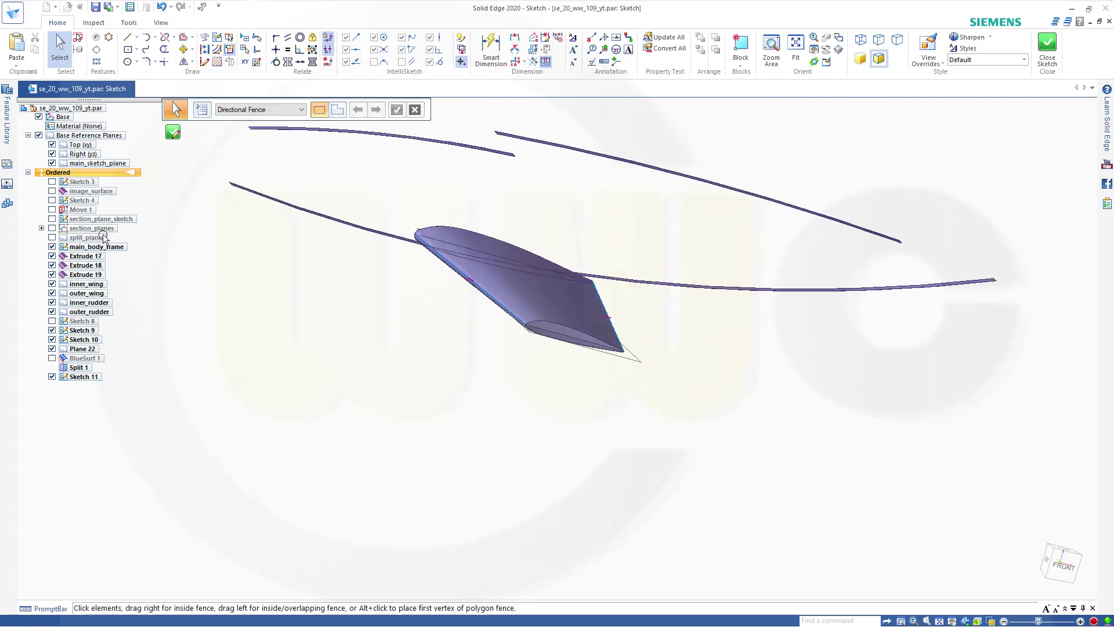
{"action": "left_click", "coordinate": [52, 358]}
{"action": "left_click", "coordinate": [52, 358]}
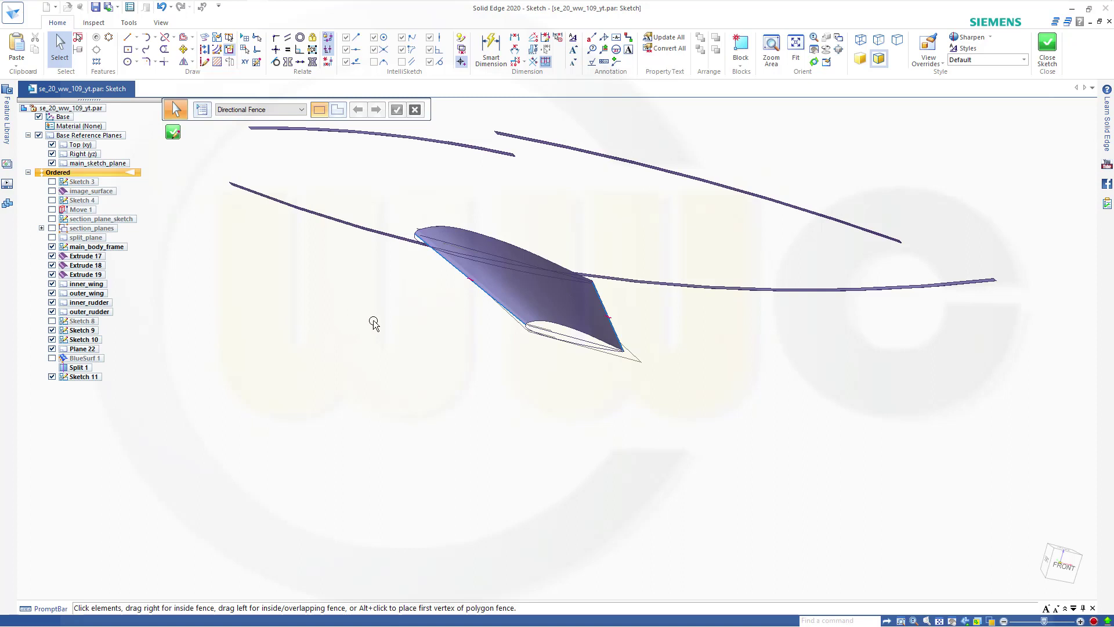
- Draw a rounded wingtip curve from the leading edge's outer endpoint around to the trailing edge's outer endpoint
{"action": "scroll", "coordinate": [514, 371], "scroll_direction": "up", "scroll_amount": 5}
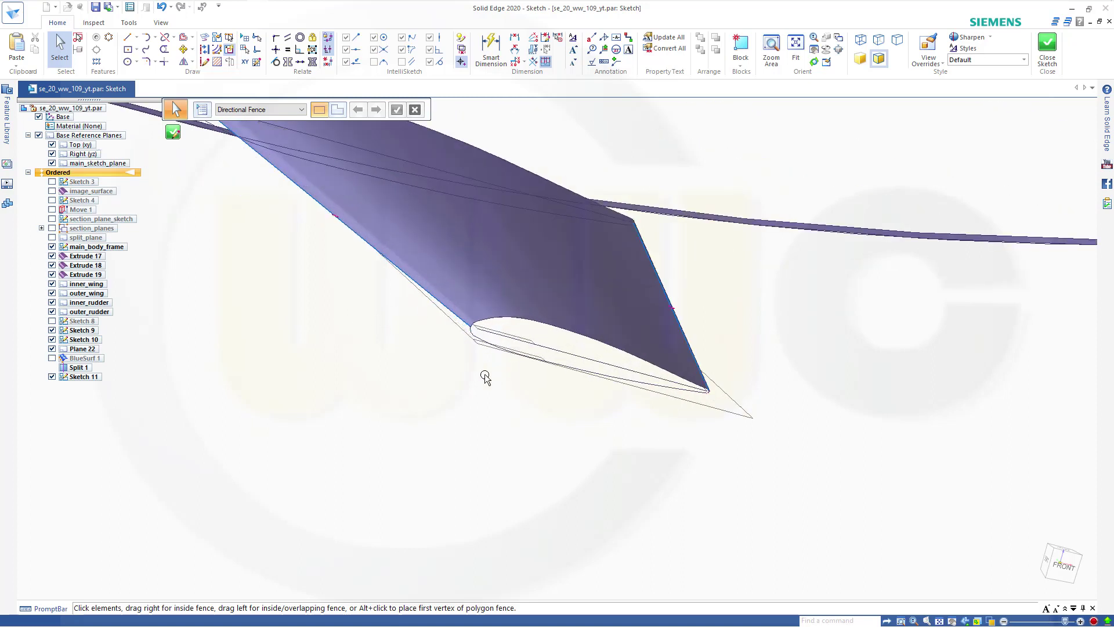
{"action": "scroll", "coordinate": [436, 349], "scroll_direction": "down", "scroll_amount": 1}
{"action": "scroll", "coordinate": [311, 351], "scroll_direction": "down", "scroll_amount": 1}
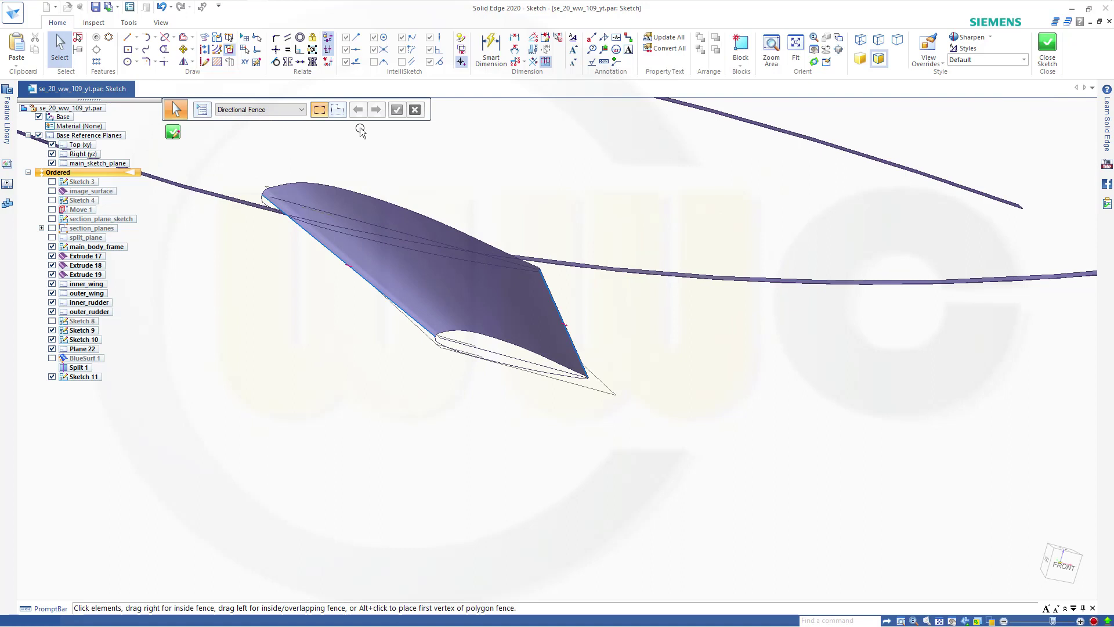
{"action": "middle_click_drag", "start_coordinate": [1045, 514], "coordinate": [944, 504]}
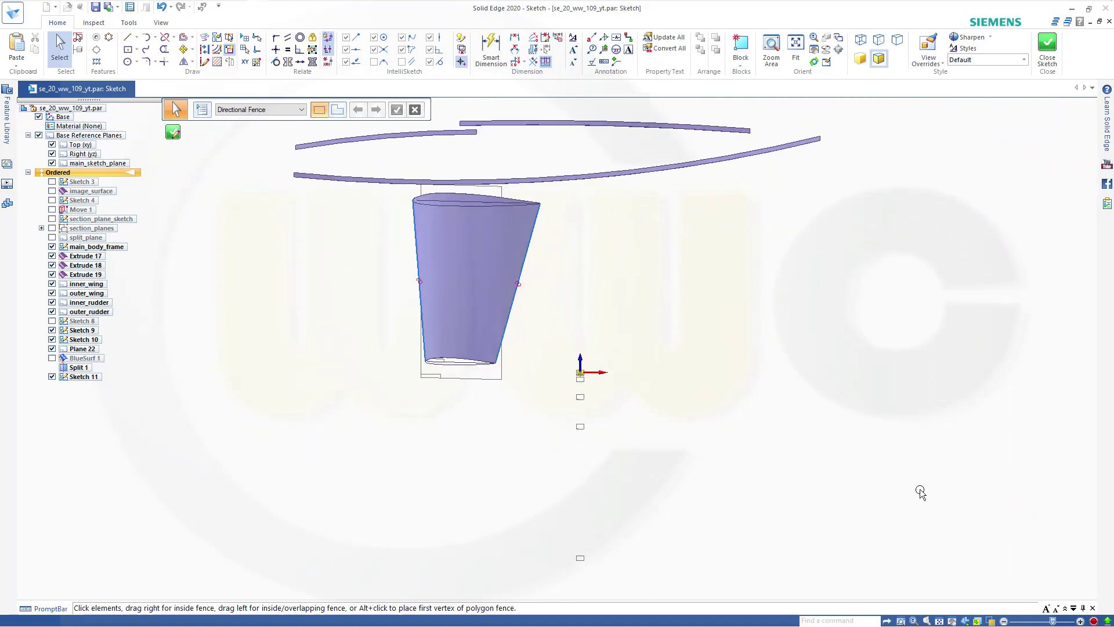
{"action": "scroll", "coordinate": [567, 348], "scroll_direction": "down", "scroll_amount": 2}
{"action": "scroll", "coordinate": [567, 348], "scroll_direction": "up", "scroll_amount": 4}
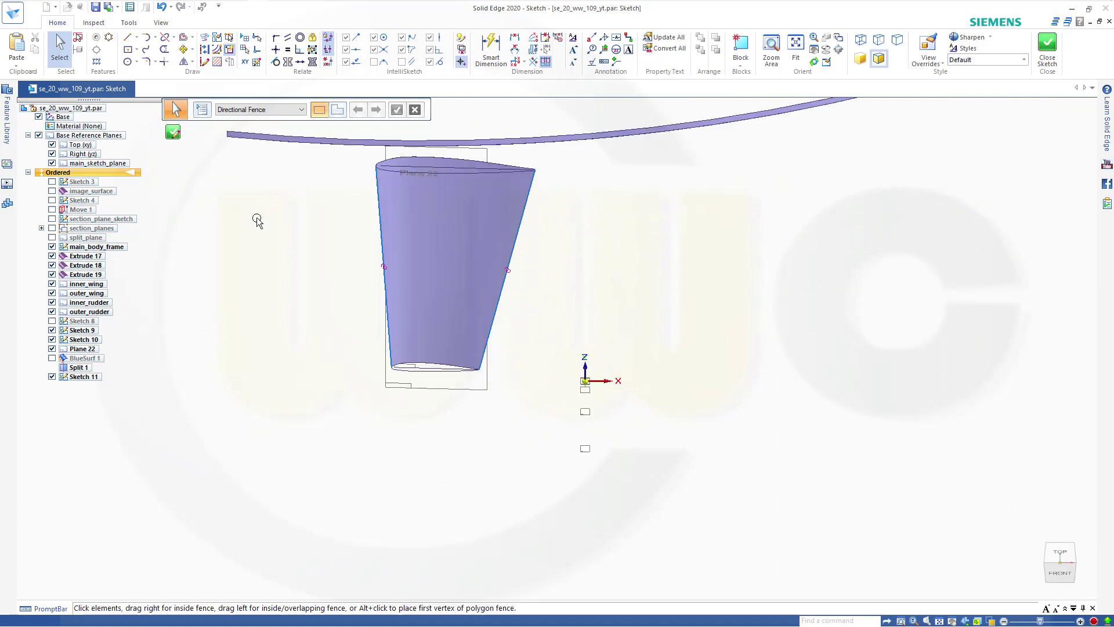
{"action": "scroll", "coordinate": [257, 221], "scroll_direction": "up", "scroll_amount": 2}
{"action": "left_click", "coordinate": [146, 54]}
{"action": "scroll", "coordinate": [433, 438], "scroll_direction": "up", "scroll_amount": 2}
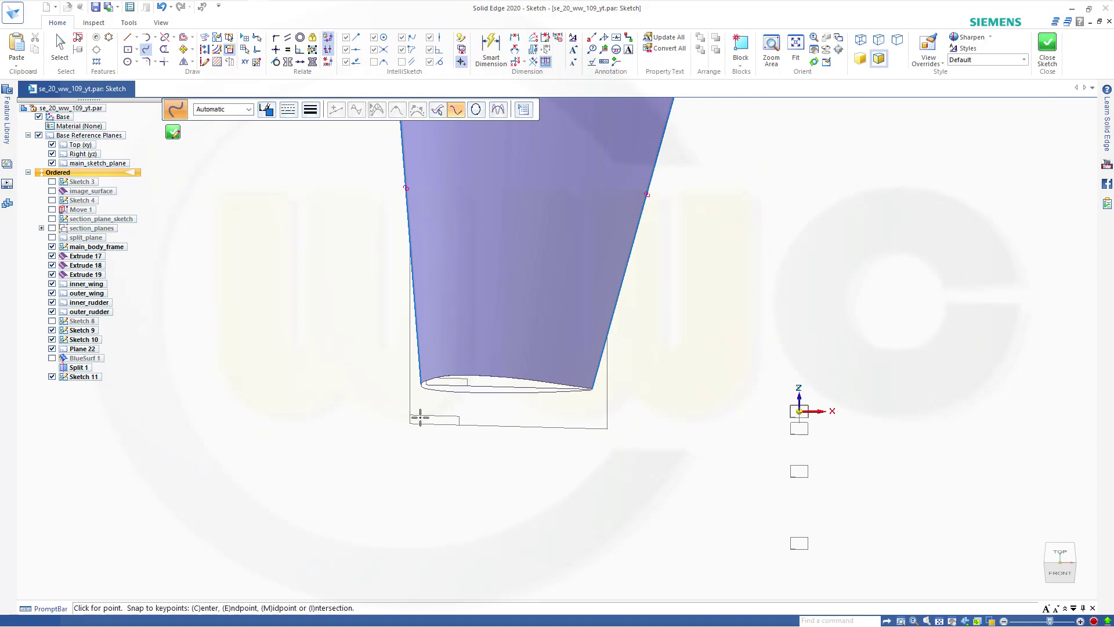
{"action": "left_click", "coordinate": [422, 385]}
{"action": "mouse_move", "coordinate": [462, 481]}
{"action": "left_mouse_down"}
{"action": "mouse_move", "coordinate": [516, 482]}
{"action": "mouse_move", "coordinate": [515, 494]}
{"action": "mouse_move", "coordinate": [549, 483]}
{"action": "mouse_move", "coordinate": [593, 388]}
{"action": "left_mouse_up"}
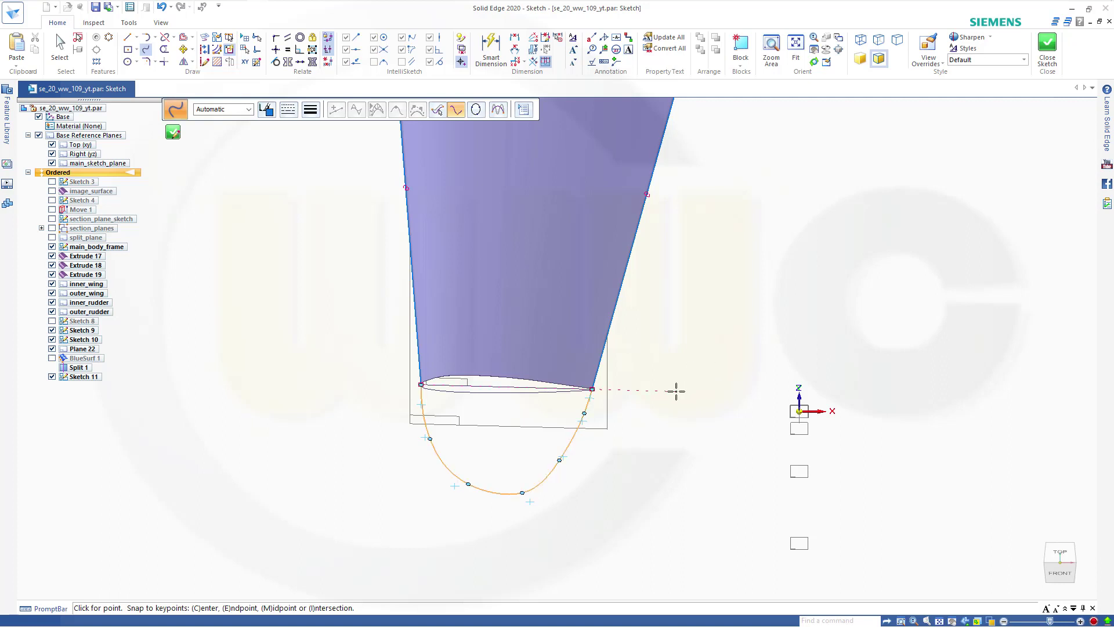
{"action": "key", "text": "Escape"}
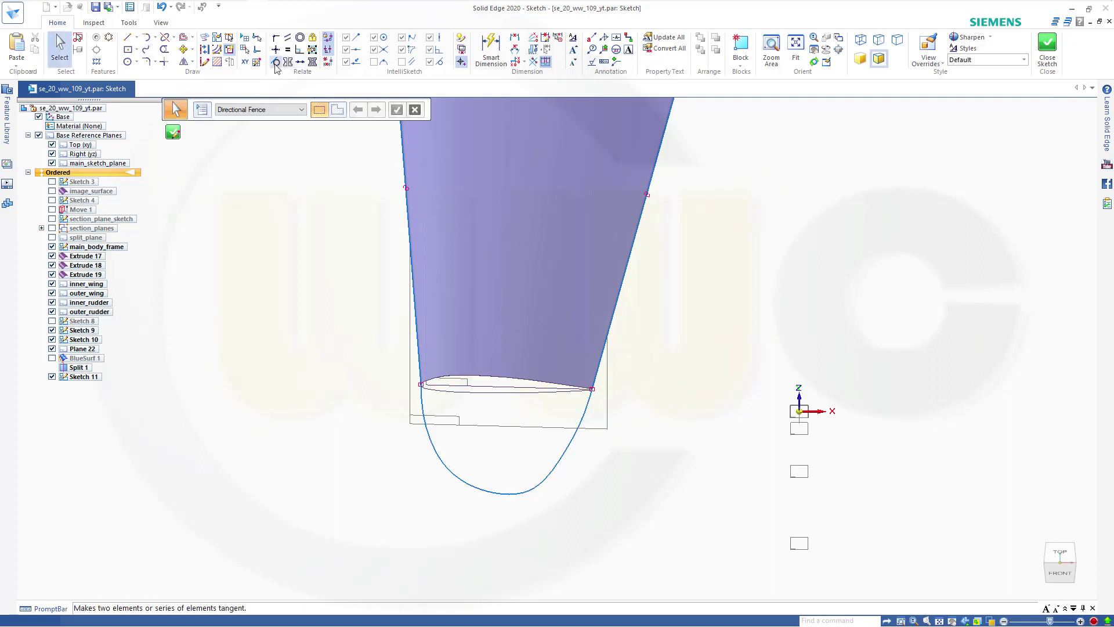
- Try to make the wingtip curve tangent to the projected leading-edge line
{"action": "left_click", "coordinate": [276, 62]}
{"action": "left_click", "coordinate": [418, 367]}
{"action": "left_click", "coordinate": [424, 402]}
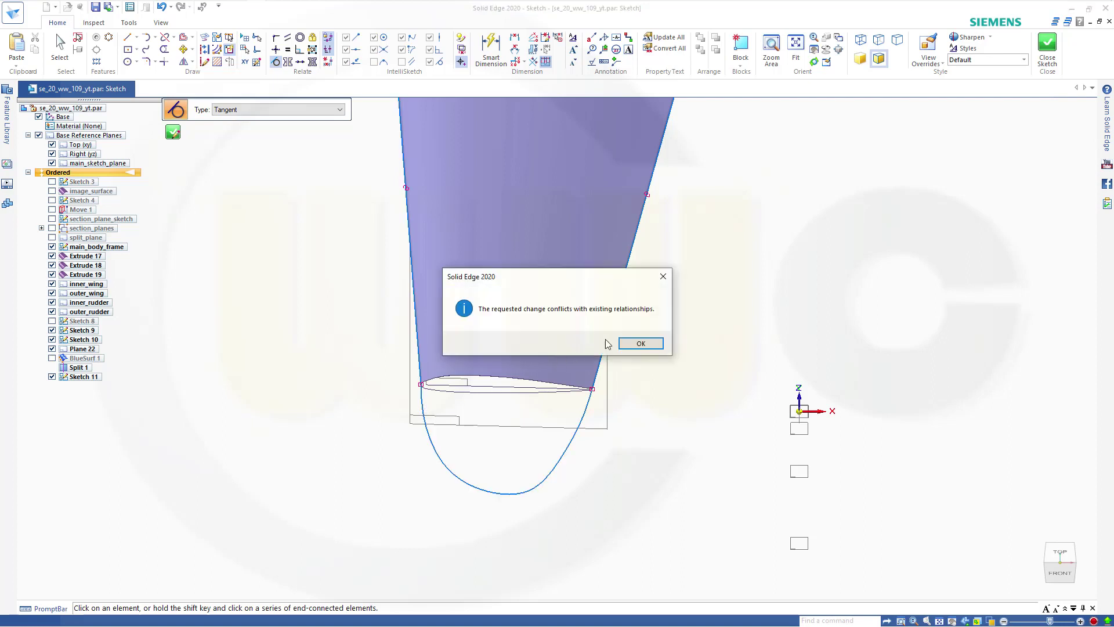
{"action": "left_click", "coordinate": [640, 343]}
{"action": "key", "text": "Escape"}
{"action": "scroll", "coordinate": [446, 438], "scroll_direction": "down", "scroll_amount": 1}
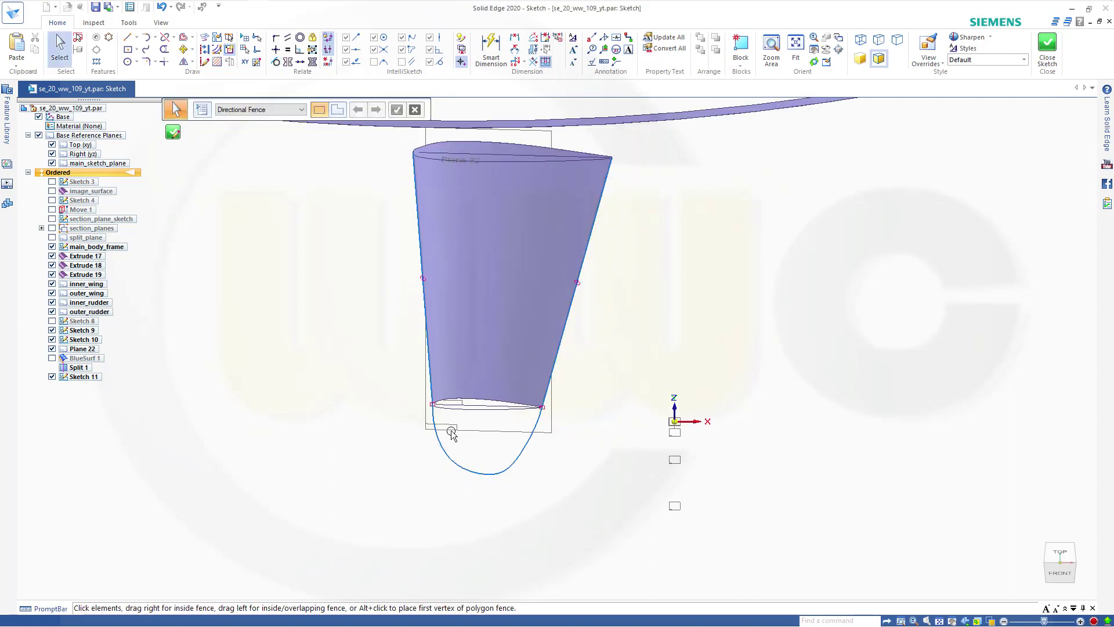
- Reshape the wingtip curve by moving its edit points near the leading edge, tip and trailing edge slightly inward
{"action": "scroll", "coordinate": [453, 441], "scroll_direction": "up", "scroll_amount": 3}
{"action": "left_click", "coordinate": [419, 473]}
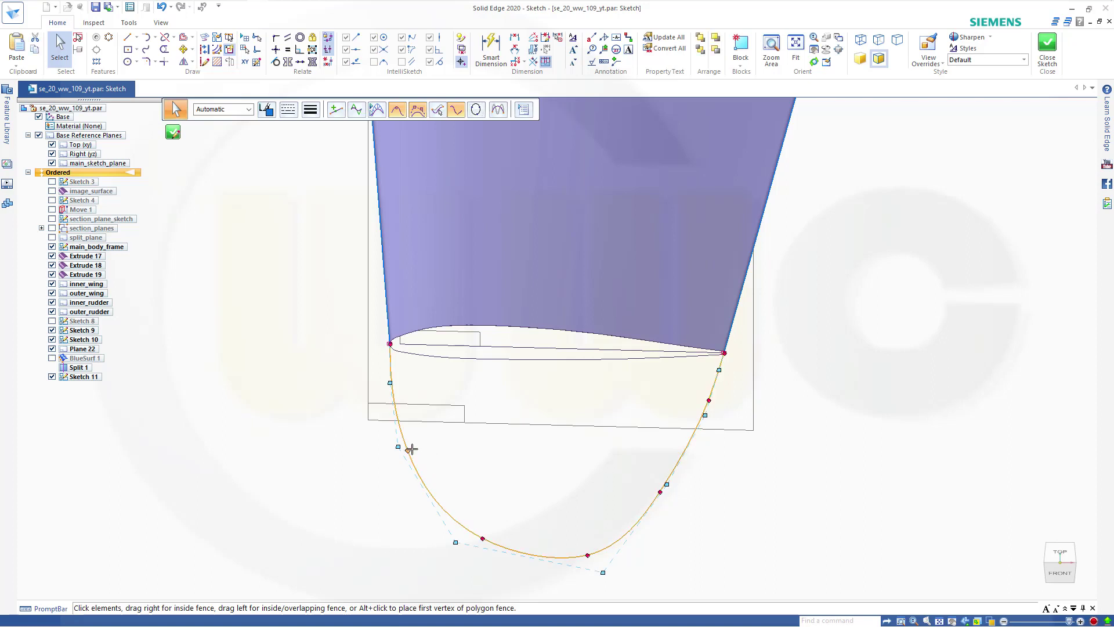
{"action": "left_click_drag", "start_coordinate": [410, 450], "coordinate": [417, 449]}
{"action": "left_click_drag", "start_coordinate": [588, 555], "coordinate": [578, 541]}
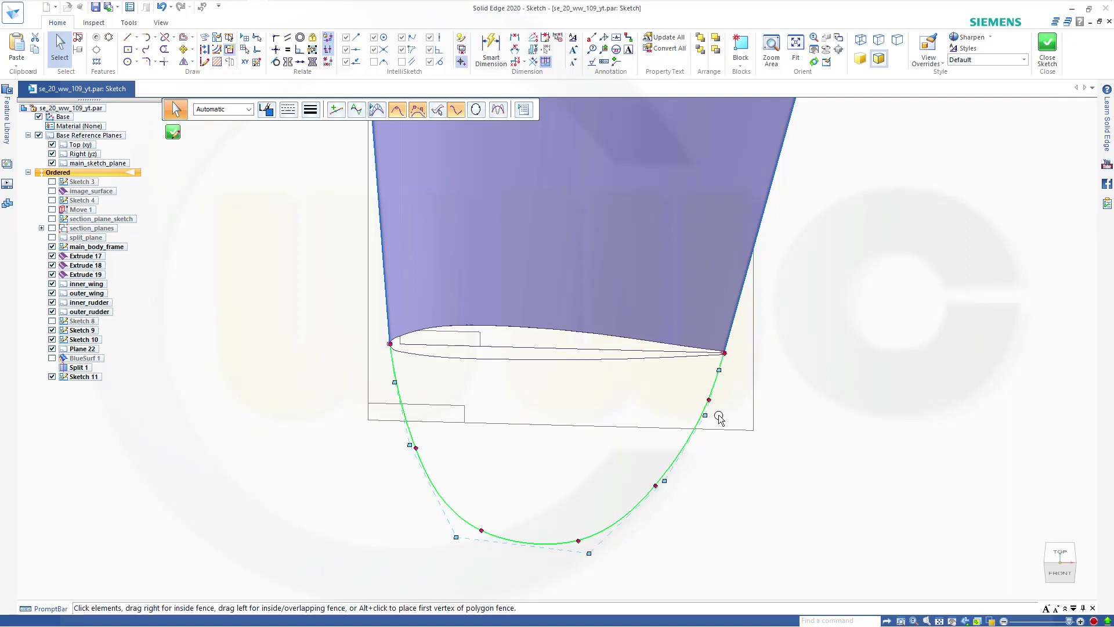
{"action": "left_click_drag", "start_coordinate": [710, 400], "coordinate": [705, 401]}
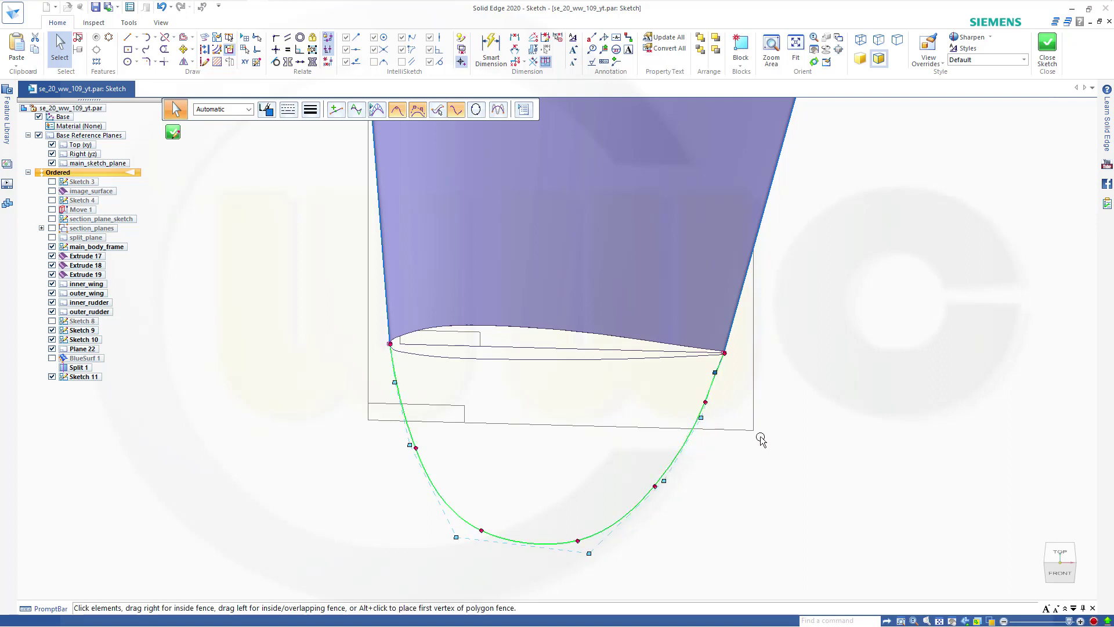
{"action": "key", "text": "Escape"}
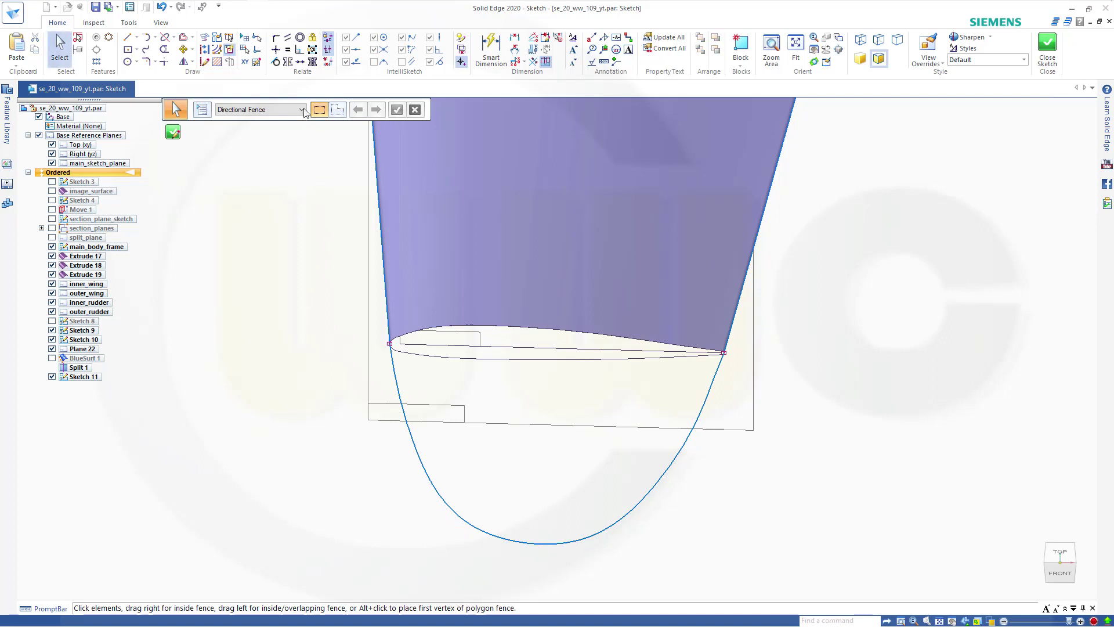
- Try again to apply a tangent relationship between the leading-edge line and the reshaped wingtip curve
{"action": "left_click", "coordinate": [276, 62]}
{"action": "left_click", "coordinate": [395, 322]}
{"action": "left_click", "coordinate": [394, 358]}
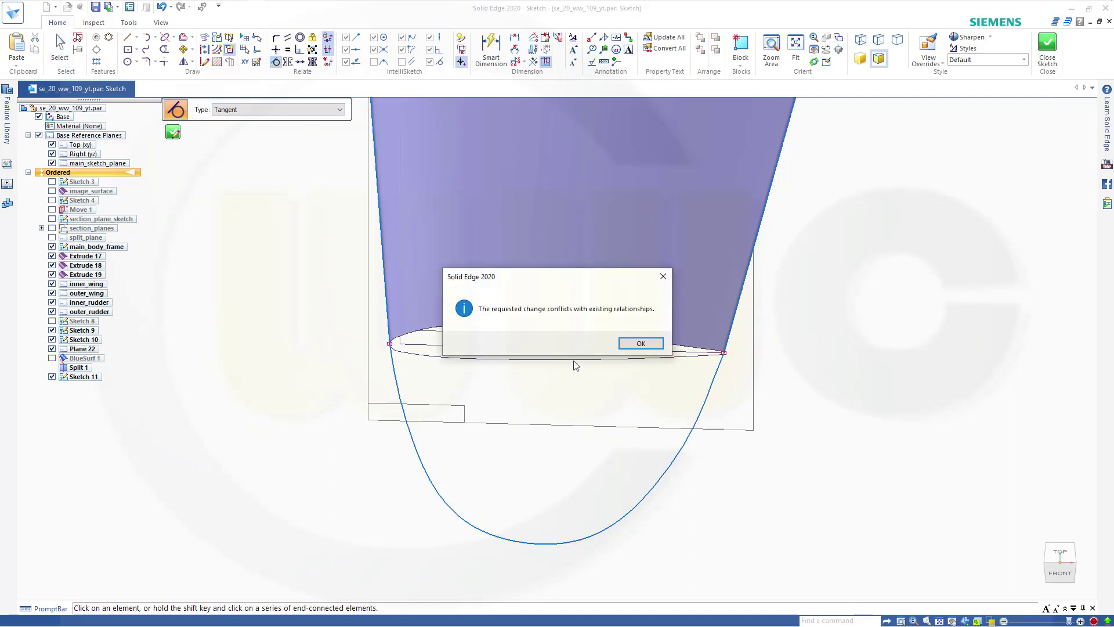
{"action": "left_click", "coordinate": [639, 343]}
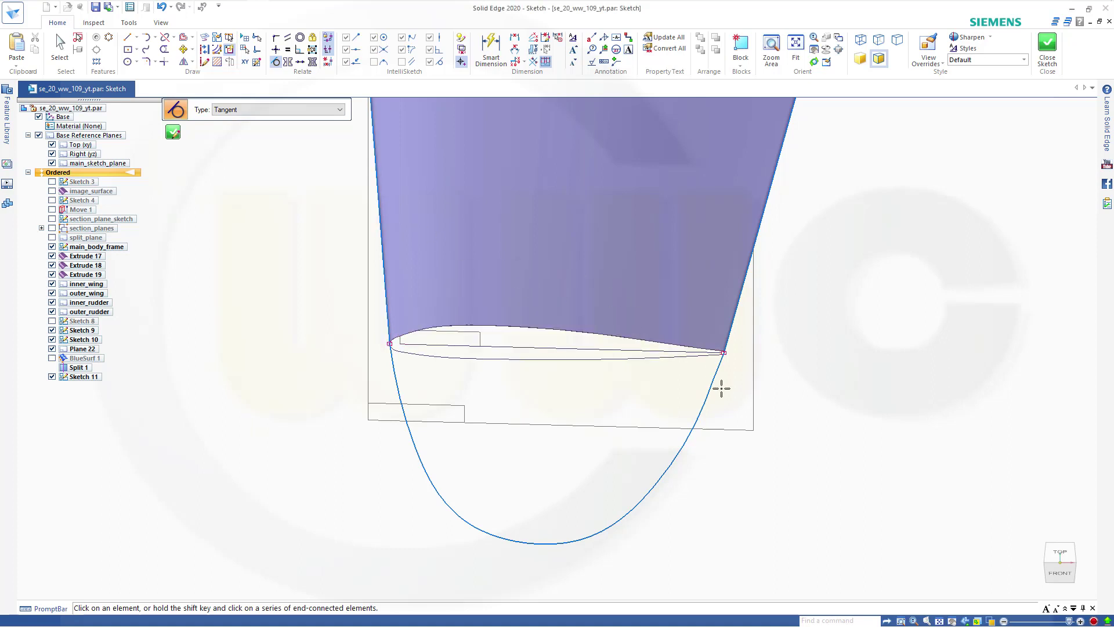
- Make the wingtip curve tangent to the projected trailing-edge line at their shared endpoint
{"action": "left_click", "coordinate": [720, 368]}
{"action": "scroll", "coordinate": [728, 377], "scroll_direction": "up", "scroll_amount": 5}
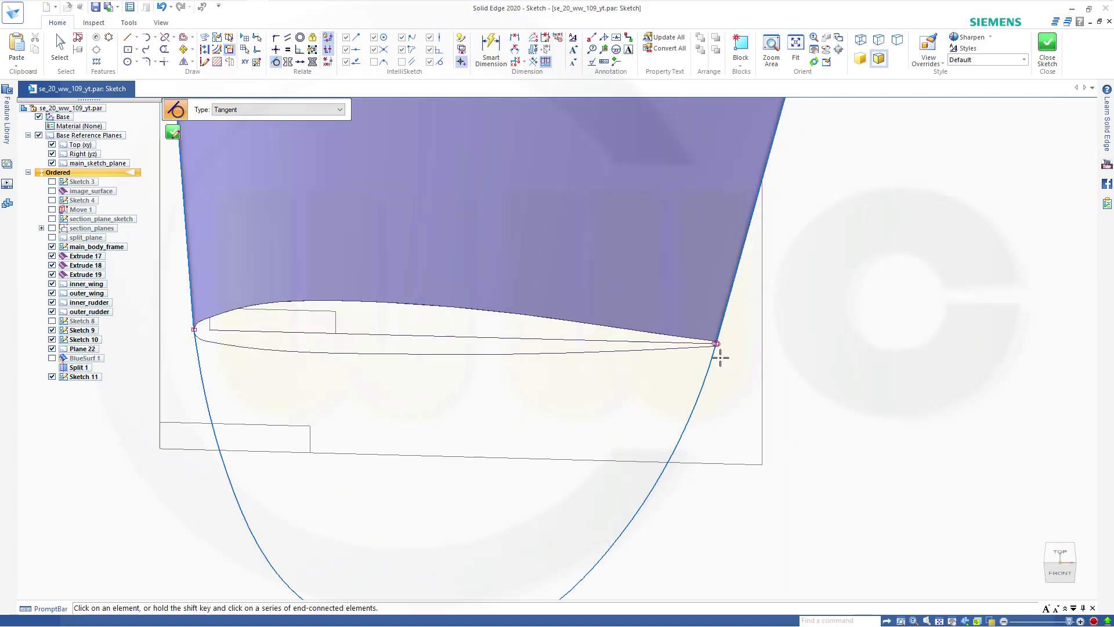
{"action": "scroll", "coordinate": [716, 353], "scroll_direction": "down", "scroll_amount": 6}
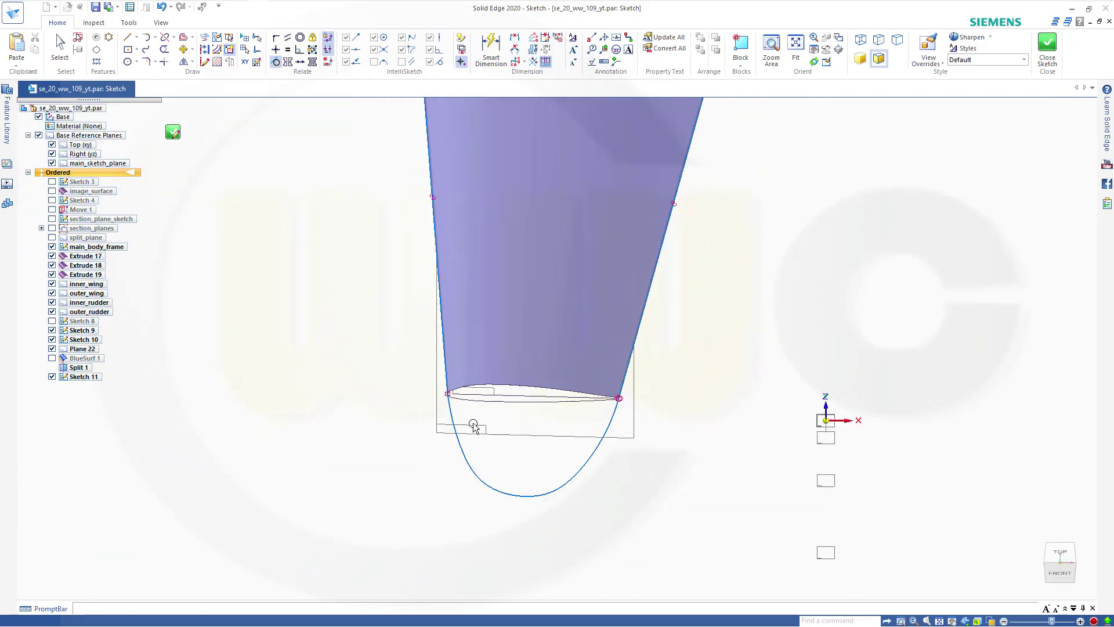
{"action": "key", "text": "Escape"}
- Move the wingtip curve's edit point nearest the leading edge slightly further inward
{"action": "left_click", "coordinate": [454, 429]}
{"action": "scroll", "coordinate": [469, 452], "scroll_direction": "down", "scroll_amount": 1}
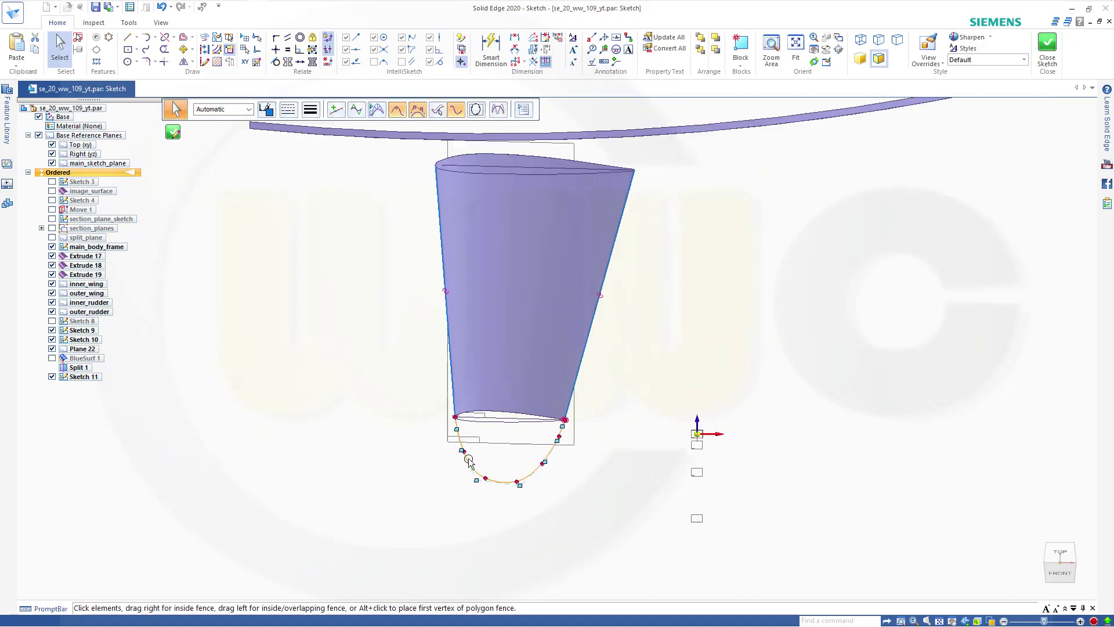
{"action": "scroll", "coordinate": [488, 458], "scroll_direction": "up", "scroll_amount": 4}
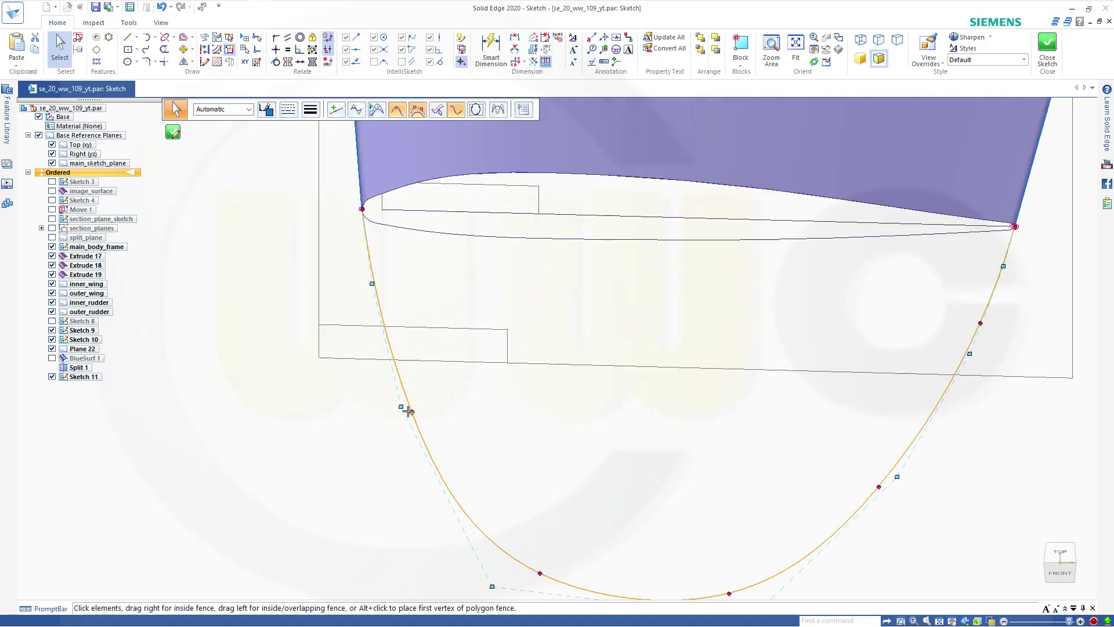
{"action": "left_click_drag", "start_coordinate": [414, 412], "coordinate": [422, 411]}
{"action": "left_click", "coordinate": [273, 247]}
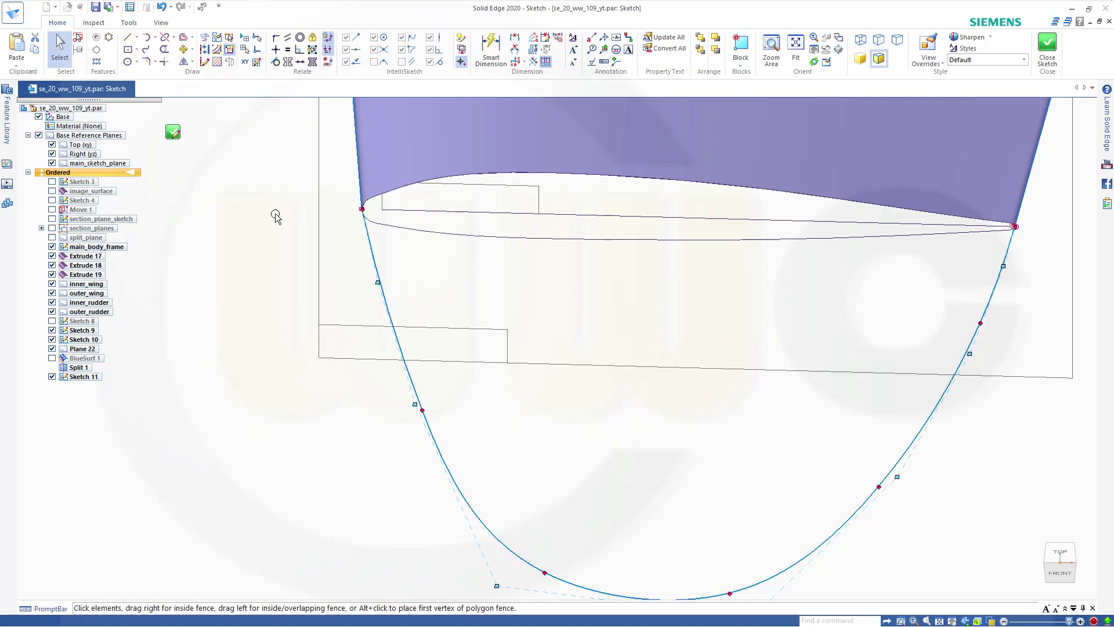
- Try to make the adjusted wingtip curve tangent to the leading-edge line
{"action": "left_click", "coordinate": [277, 62]}
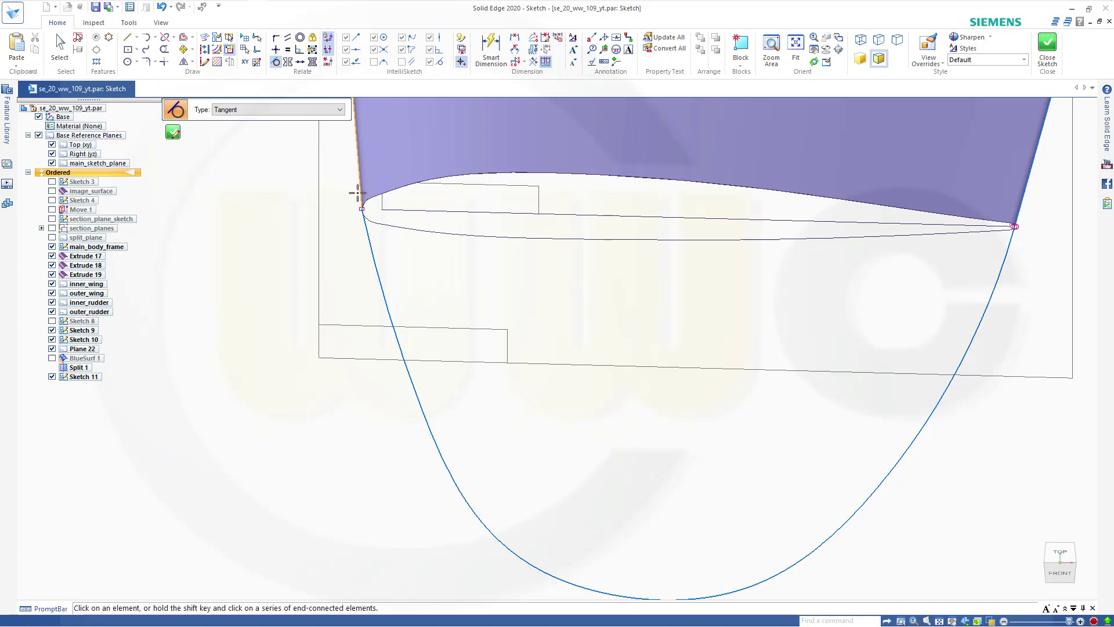
{"action": "left_click", "coordinate": [369, 246]}
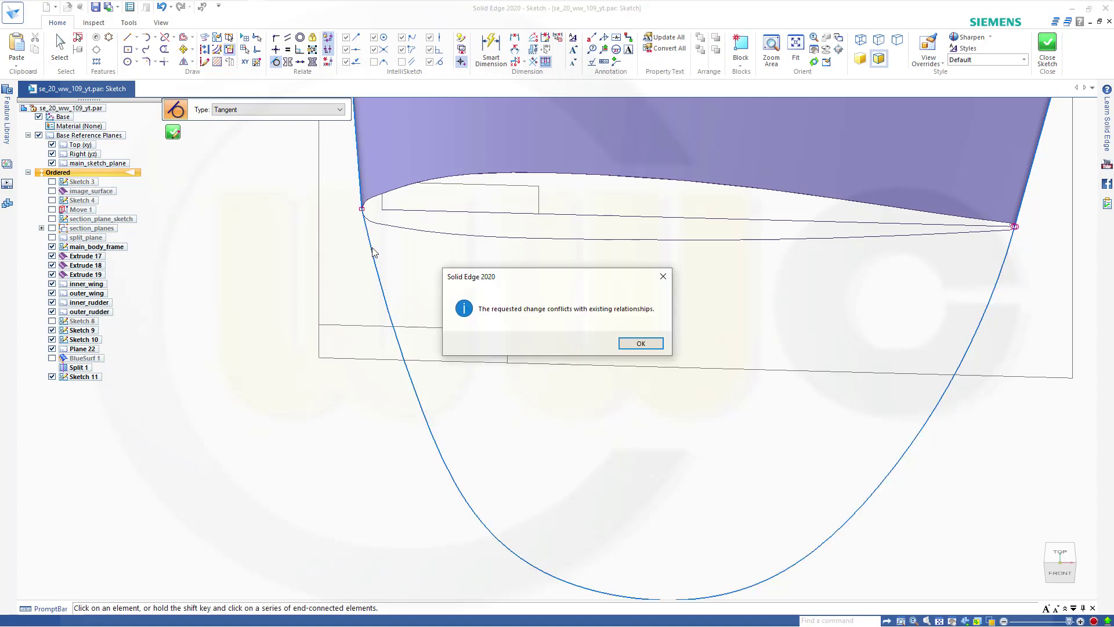
{"action": "left_click", "coordinate": [641, 343]}
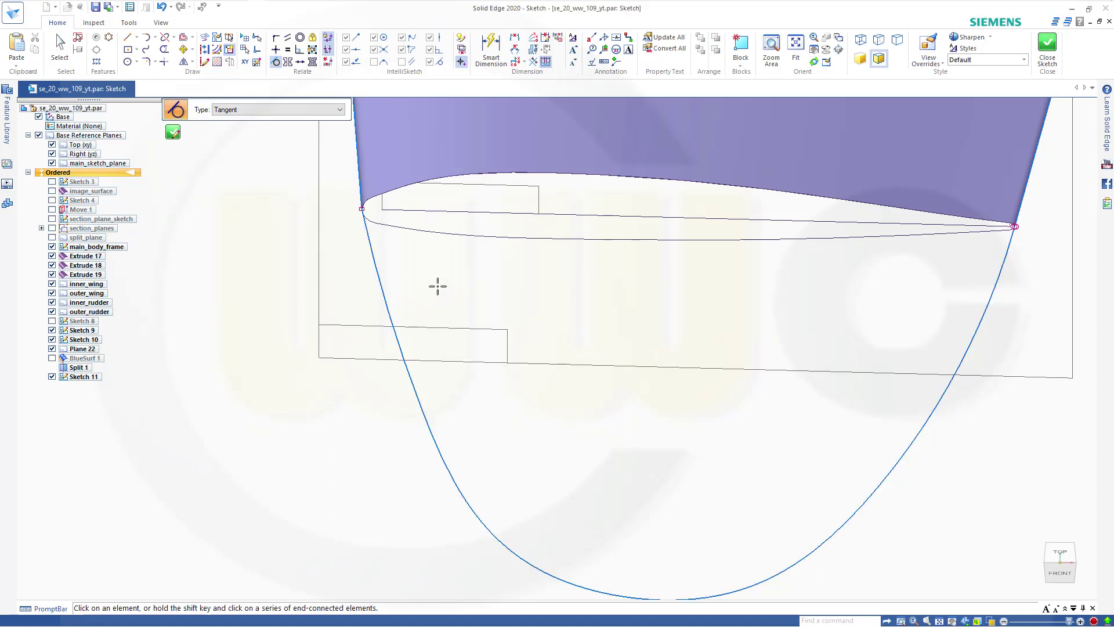
{"action": "scroll", "coordinate": [353, 231], "scroll_direction": "down", "scroll_amount": 2}
{"action": "scroll", "coordinate": [353, 231], "scroll_direction": "up", "scroll_amount": 2}
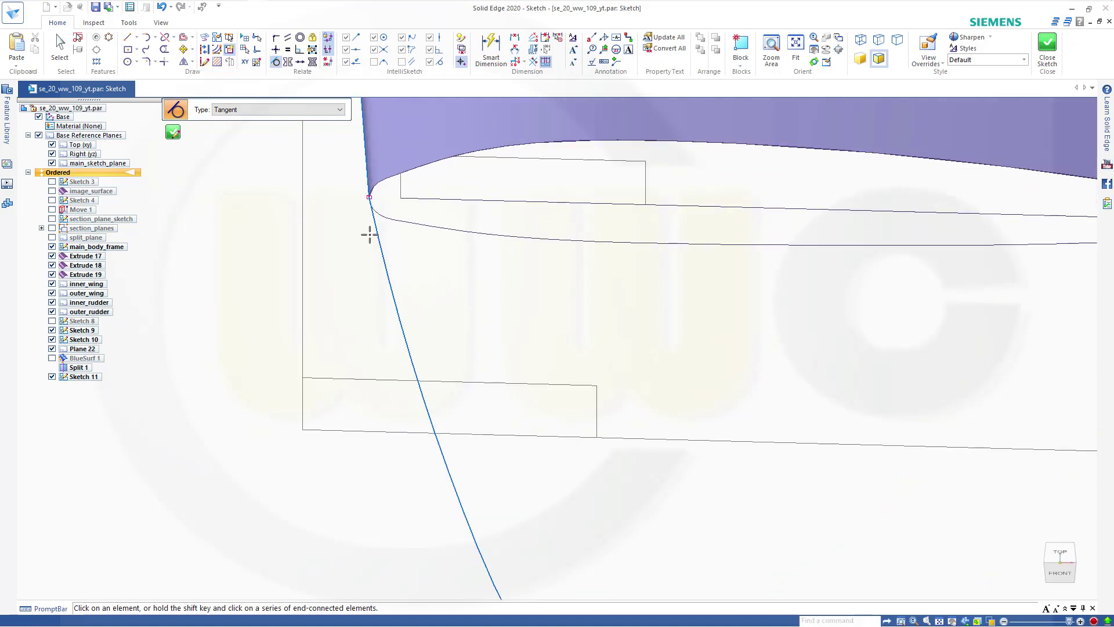
{"action": "key", "text": "Escape"}
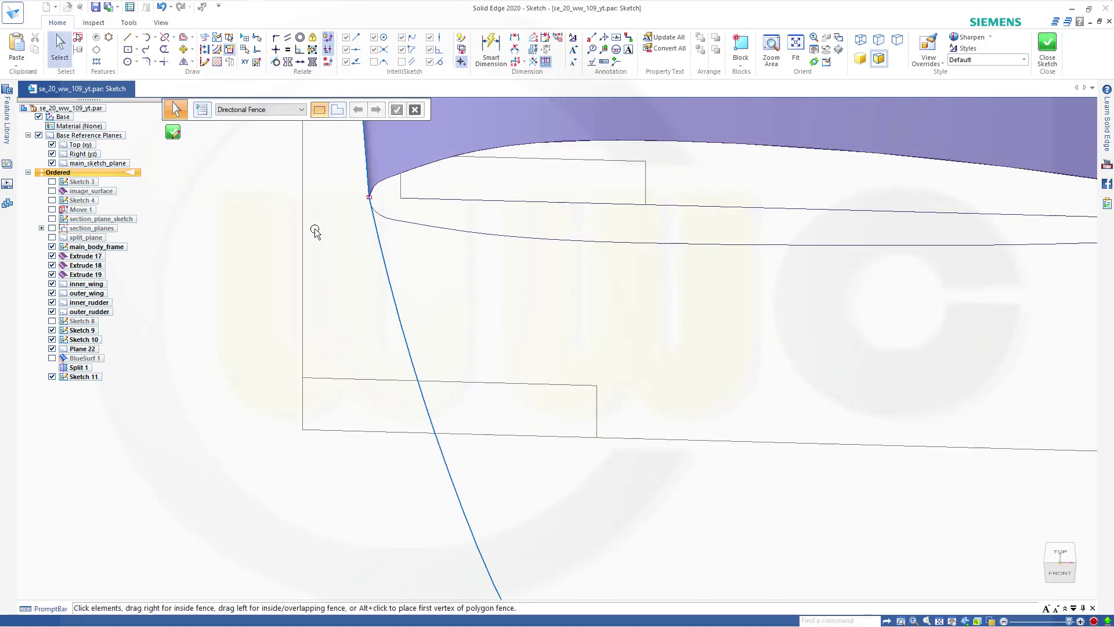
- Delete the connect relationship at the wingtip curve's leading-edge end and pull the curve's endpoint away from the line
{"action": "scroll", "coordinate": [313, 232], "scroll_direction": "up", "scroll_amount": 1}
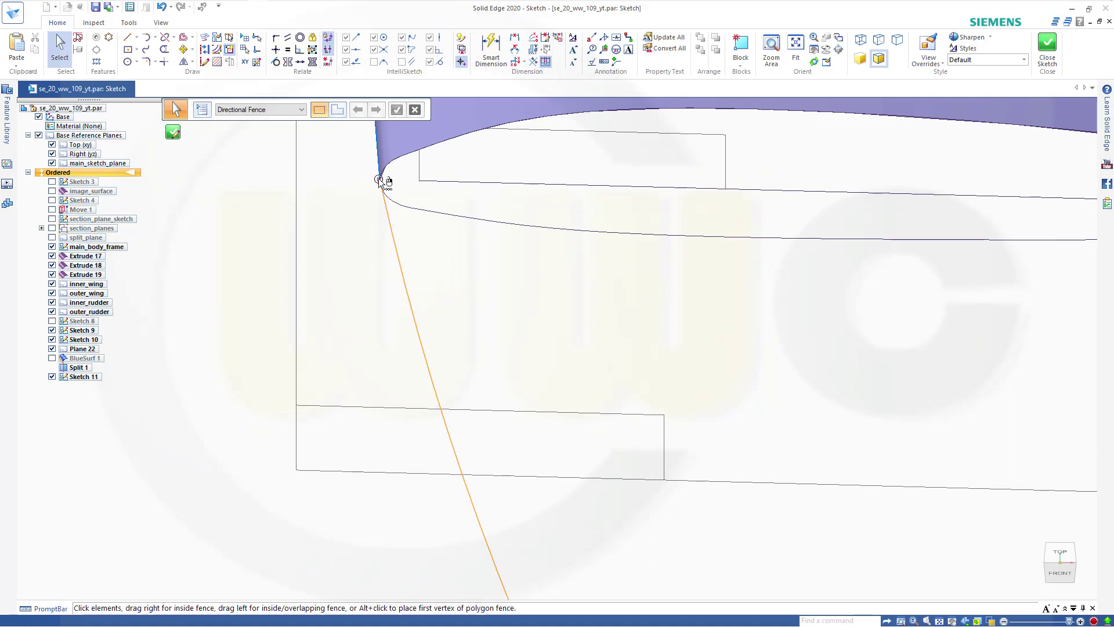
{"action": "right_click", "coordinate": [380, 181]}
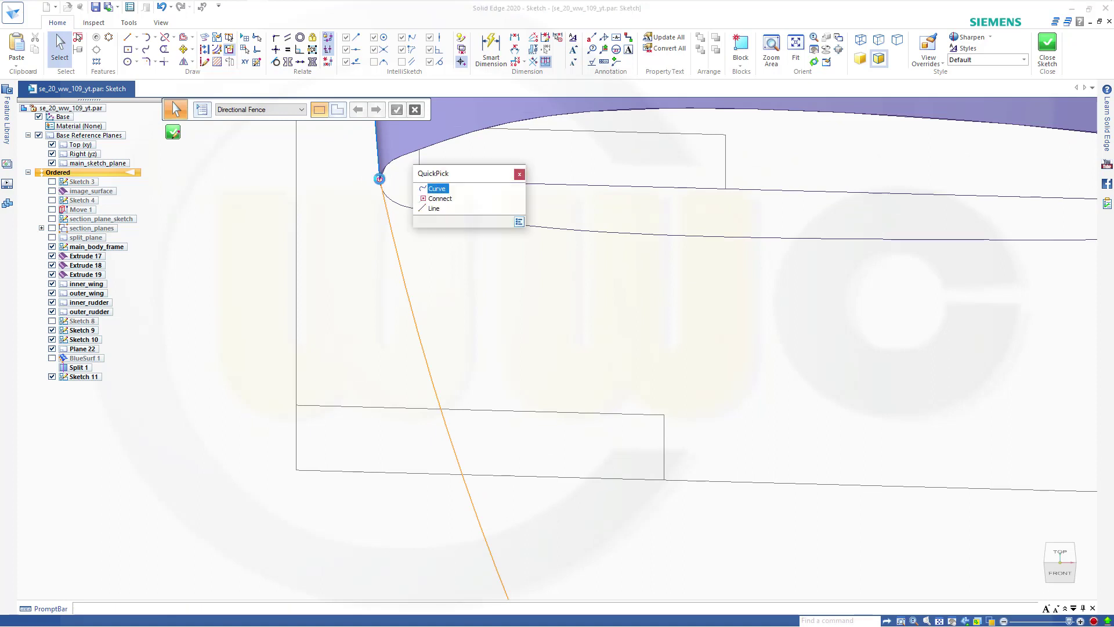
{"action": "left_click", "coordinate": [440, 207]}
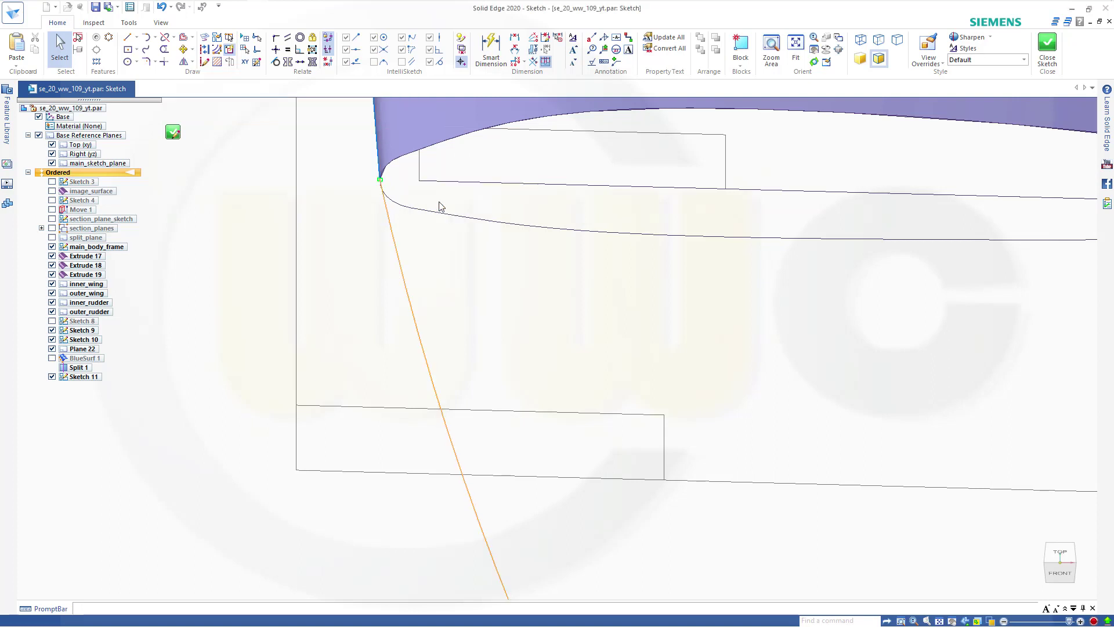
{"action": "key", "text": "Escape"}
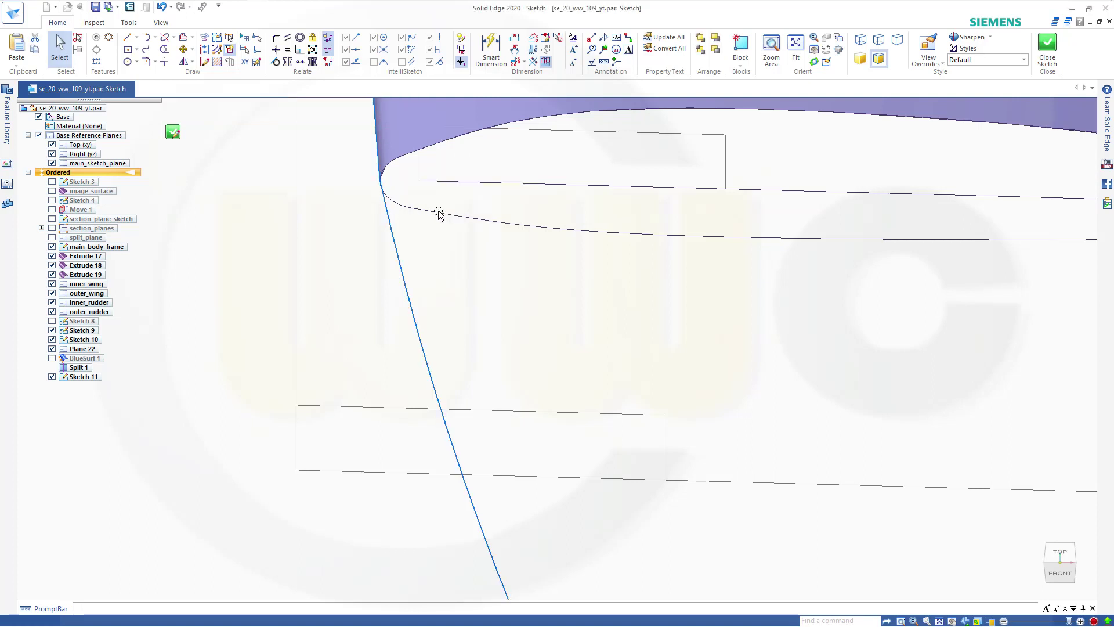
{"action": "left_click", "coordinate": [380, 184]}
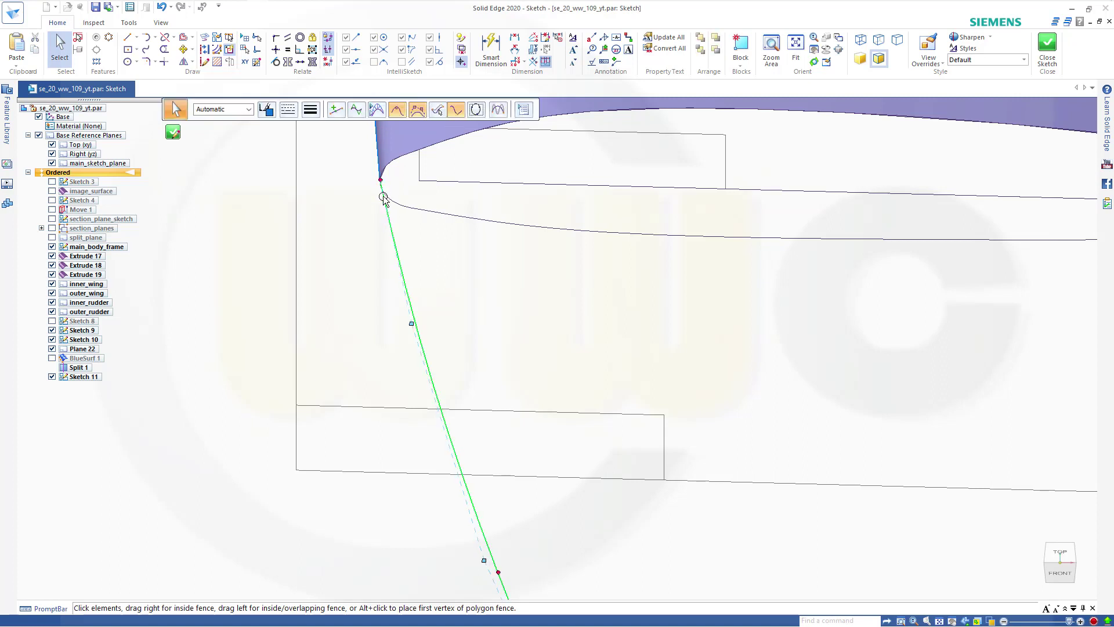
{"action": "left_click_drag", "start_coordinate": [381, 181], "coordinate": [386, 209]}
{"action": "left_click", "coordinate": [412, 229]}
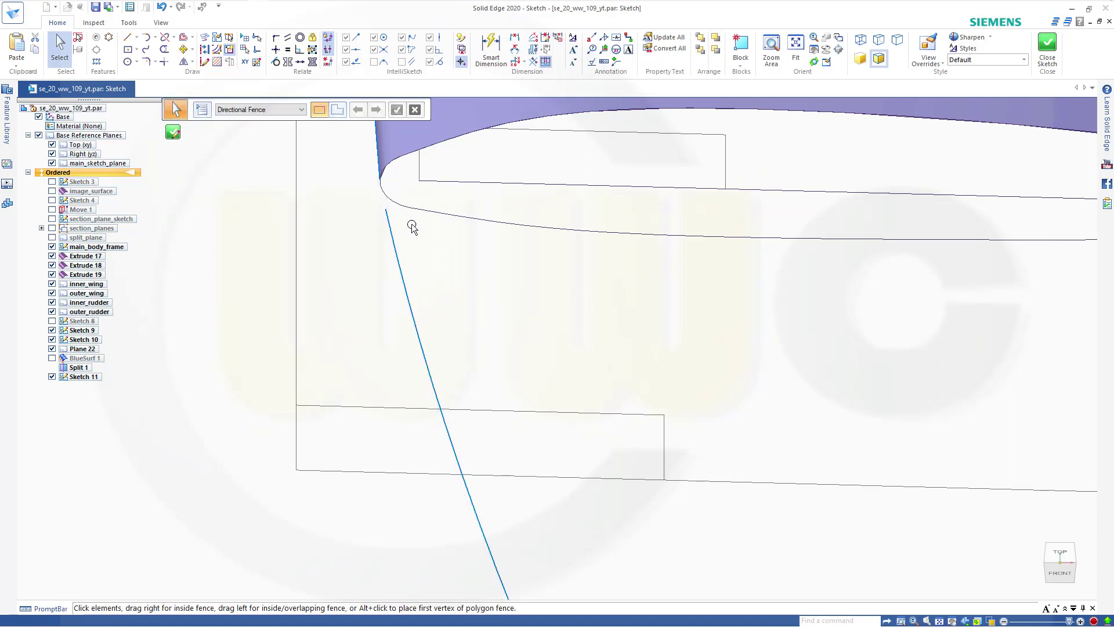
- Apply a tangent relationship between the detached wingtip curve and the leading-edge line
{"action": "left_click", "coordinate": [275, 62]}
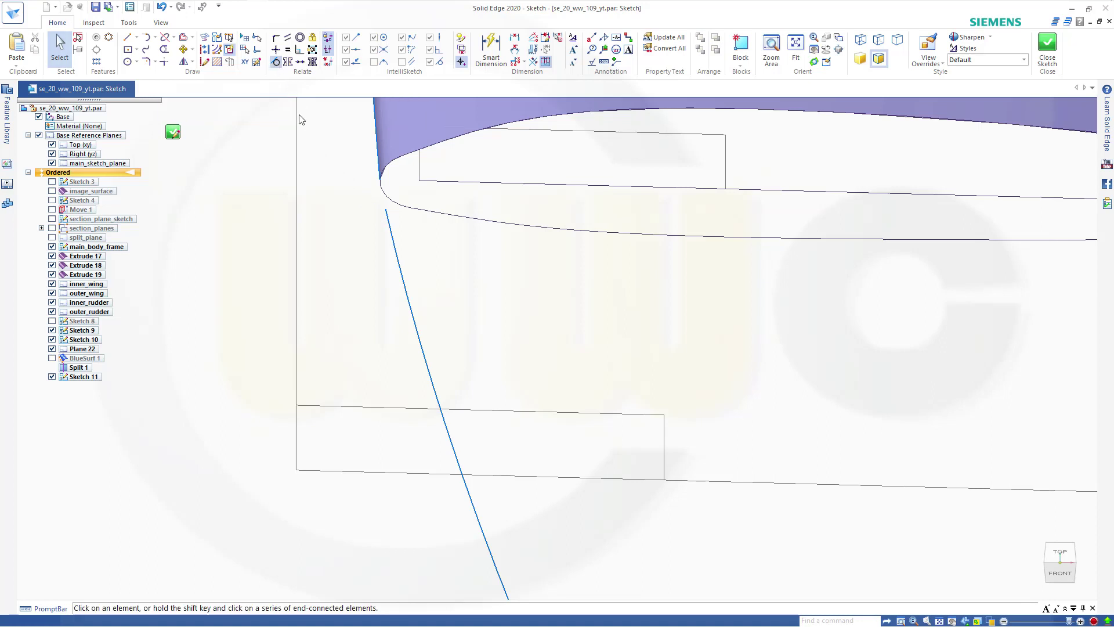
{"action": "left_click", "coordinate": [391, 221]}
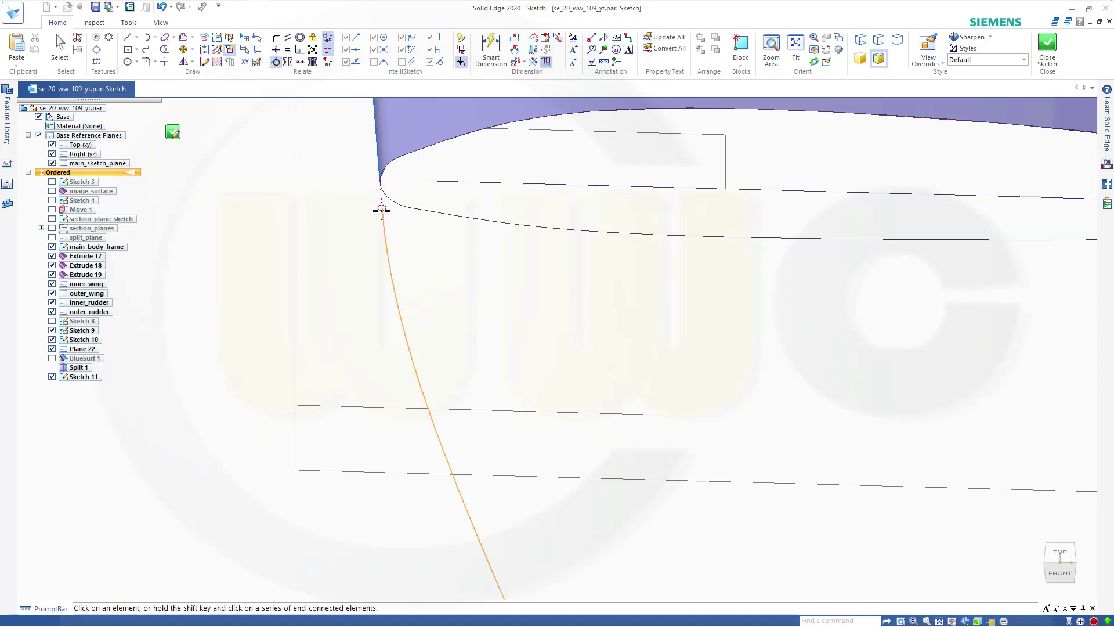
{"action": "left_click", "coordinate": [379, 185]}
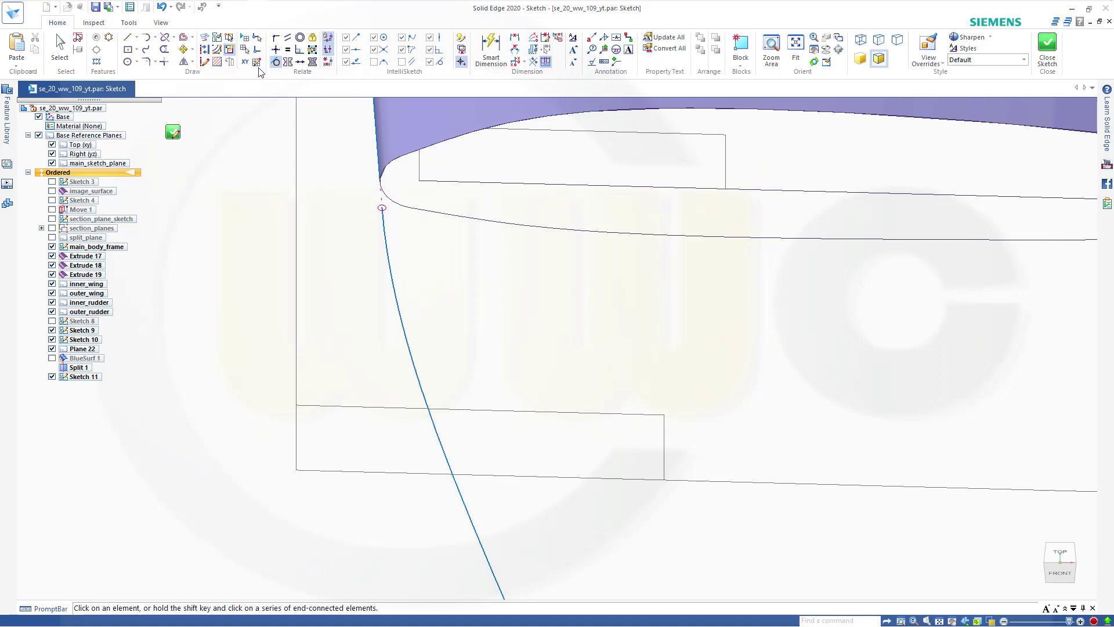
- Connect the wingtip curve's free endpoint to the end of the leading-edge line
{"action": "left_click", "coordinate": [276, 37]}
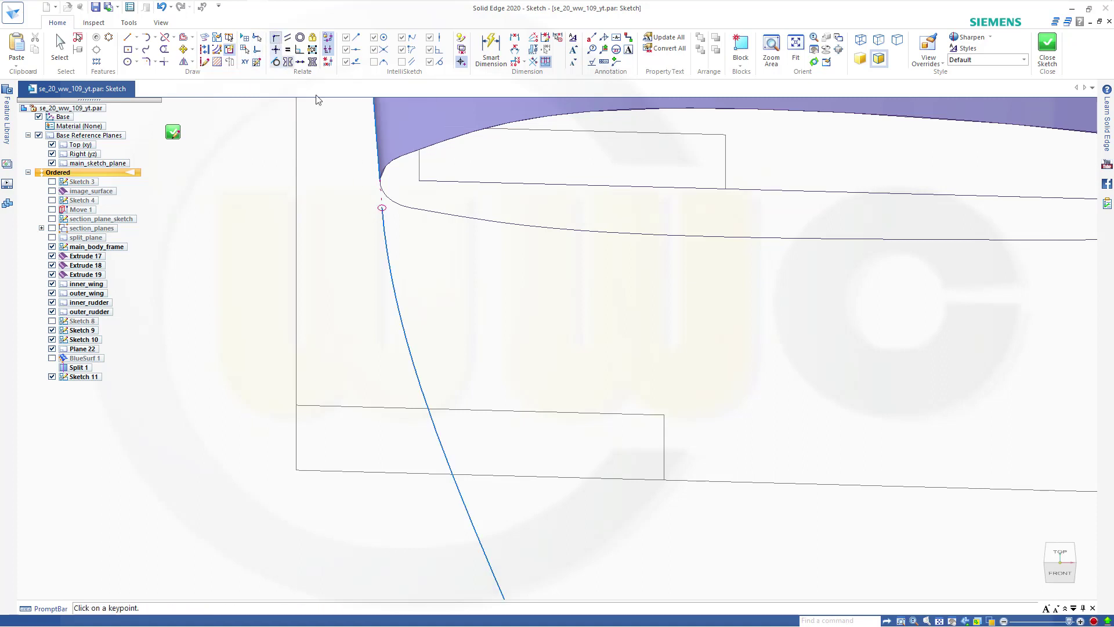
{"action": "left_click", "coordinate": [380, 180]}
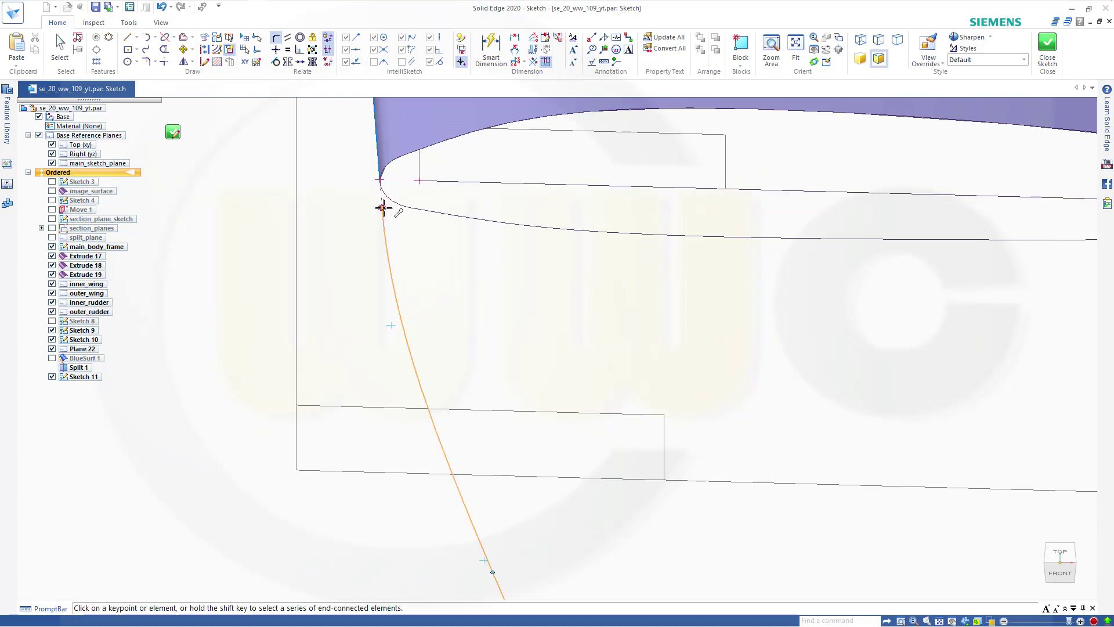
{"action": "left_click", "coordinate": [382, 207]}
{"action": "scroll", "coordinate": [525, 264], "scroll_direction": "down", "scroll_amount": 3}
{"action": "scroll", "coordinate": [649, 321], "scroll_direction": "down", "scroll_amount": 2}
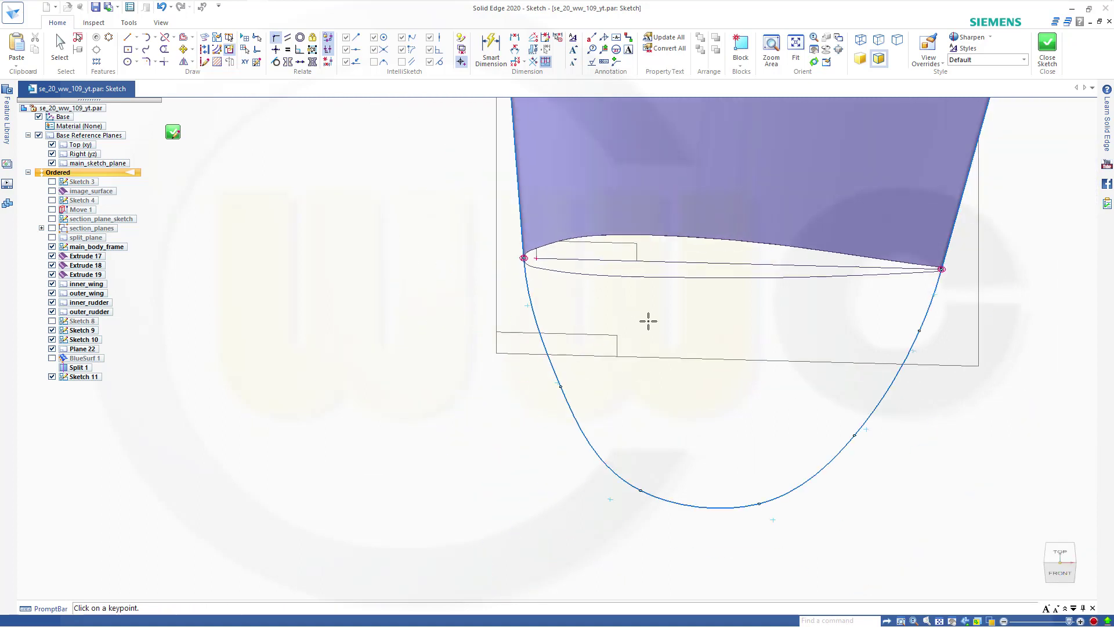
{"action": "key", "text": "Escape"}
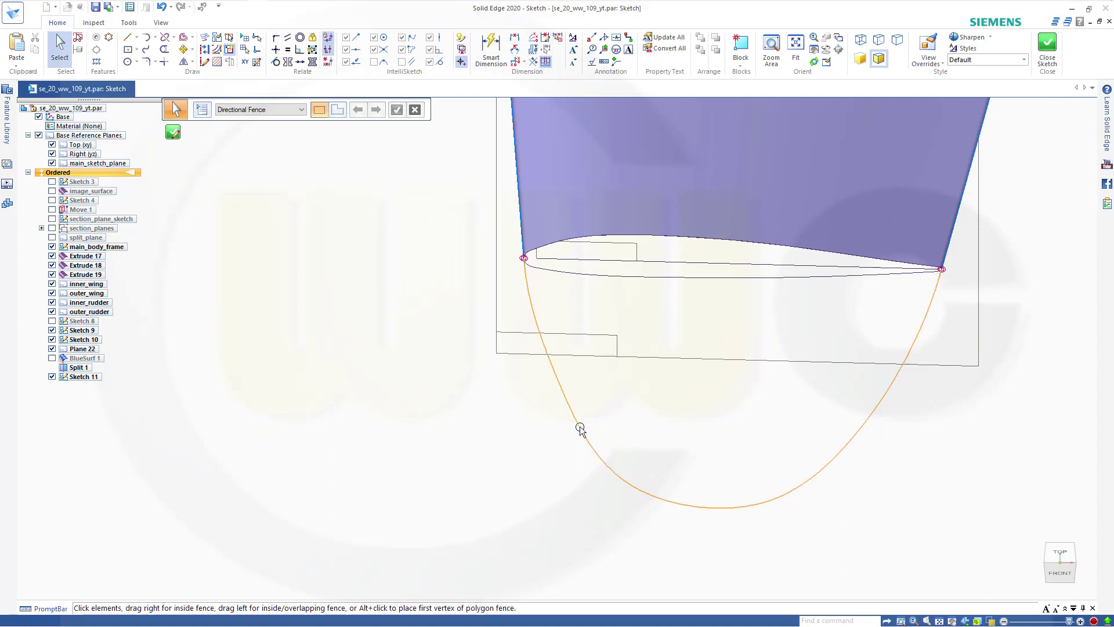
- Move the wingtip curve's outer edit point on the leading-edge side slightly inward and finish the sketch
{"action": "left_click", "coordinate": [591, 420]}
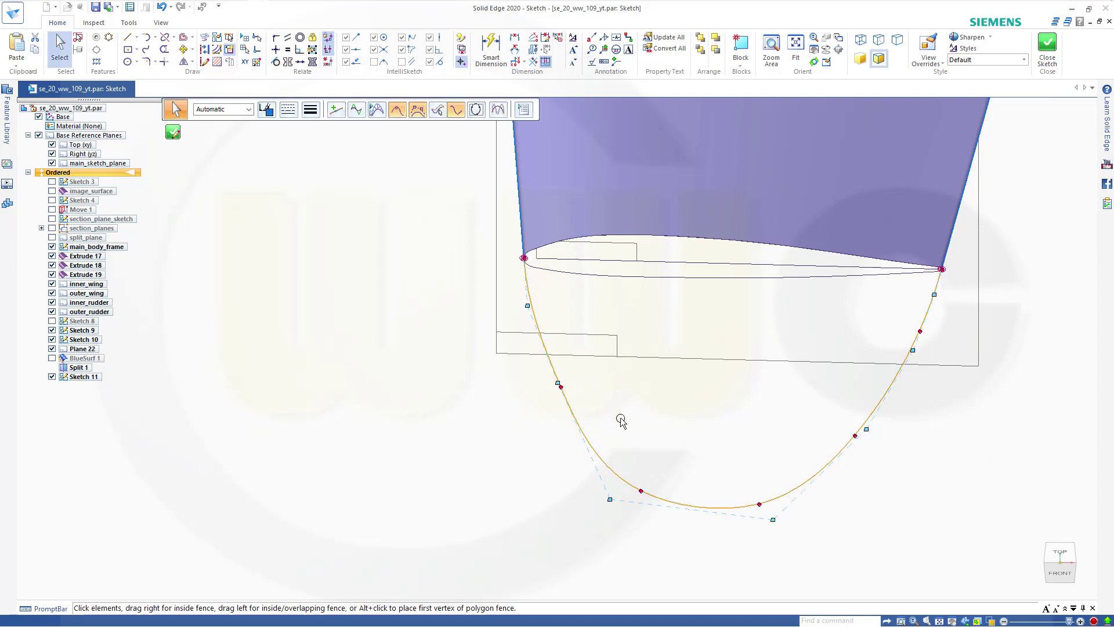
{"action": "left_click_drag", "start_coordinate": [642, 488], "coordinate": [649, 478]}
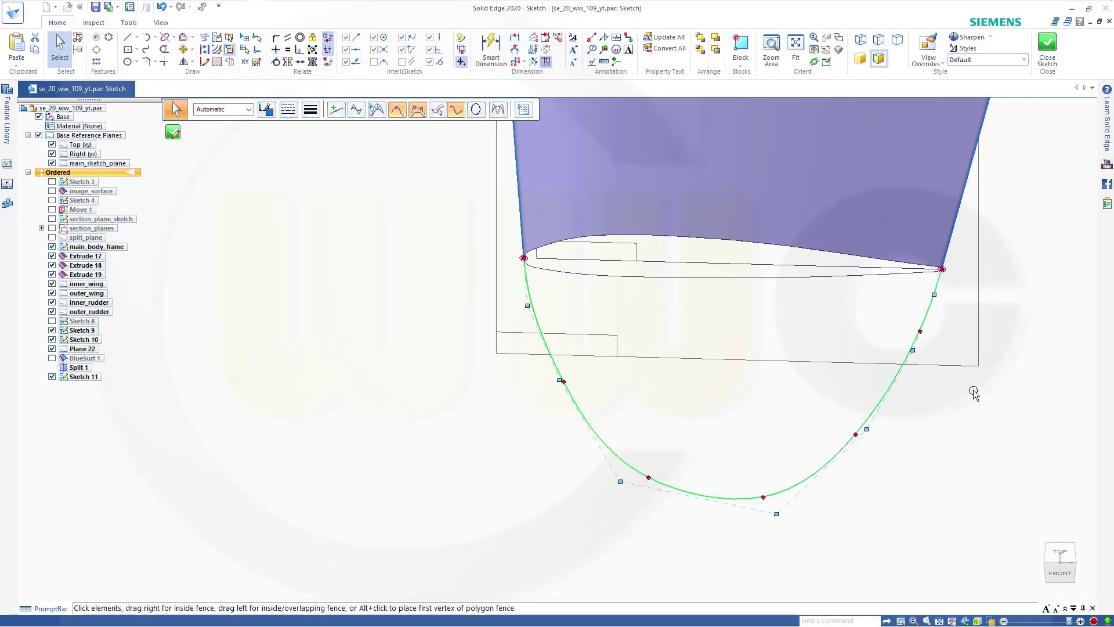
{"action": "left_click", "coordinate": [1048, 47]}
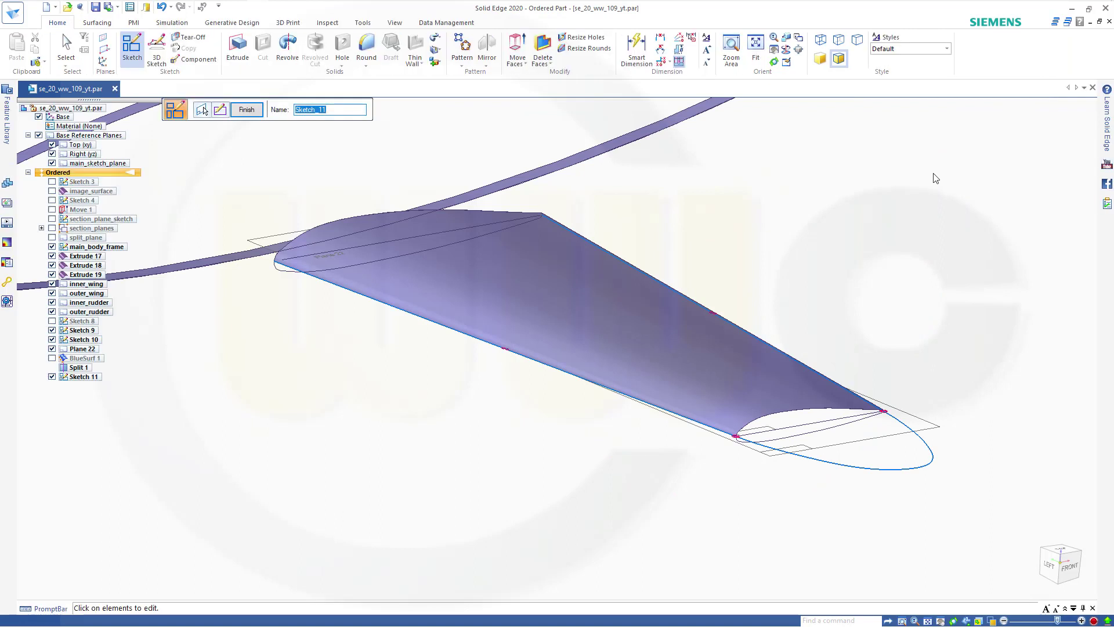
{"action": "left_click", "coordinate": [246, 110]}
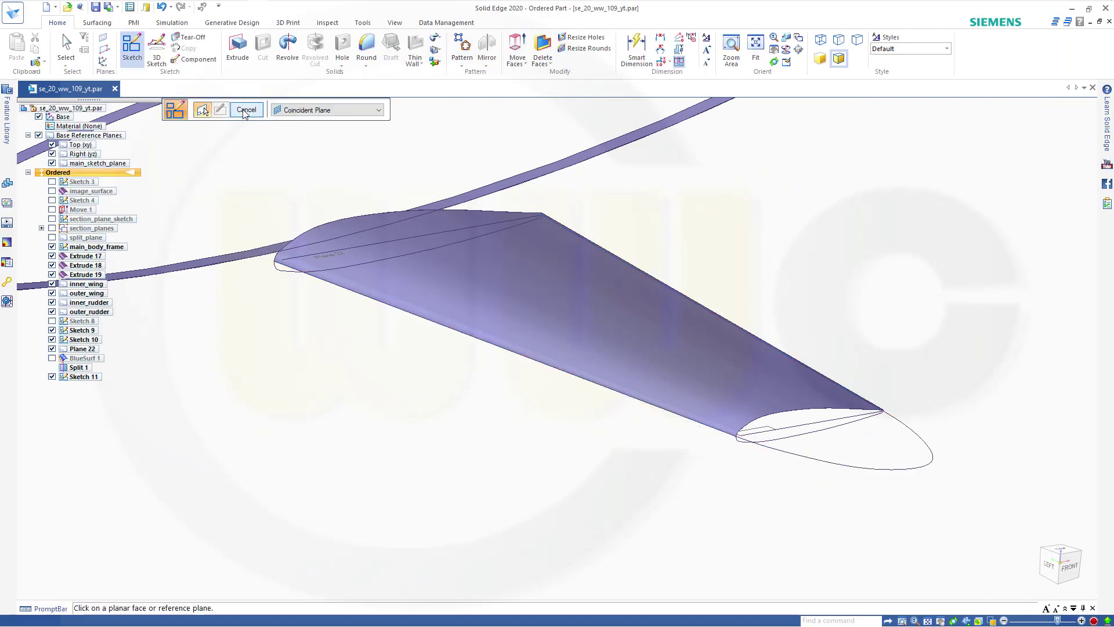
{"action": "left_click", "coordinate": [245, 111]}
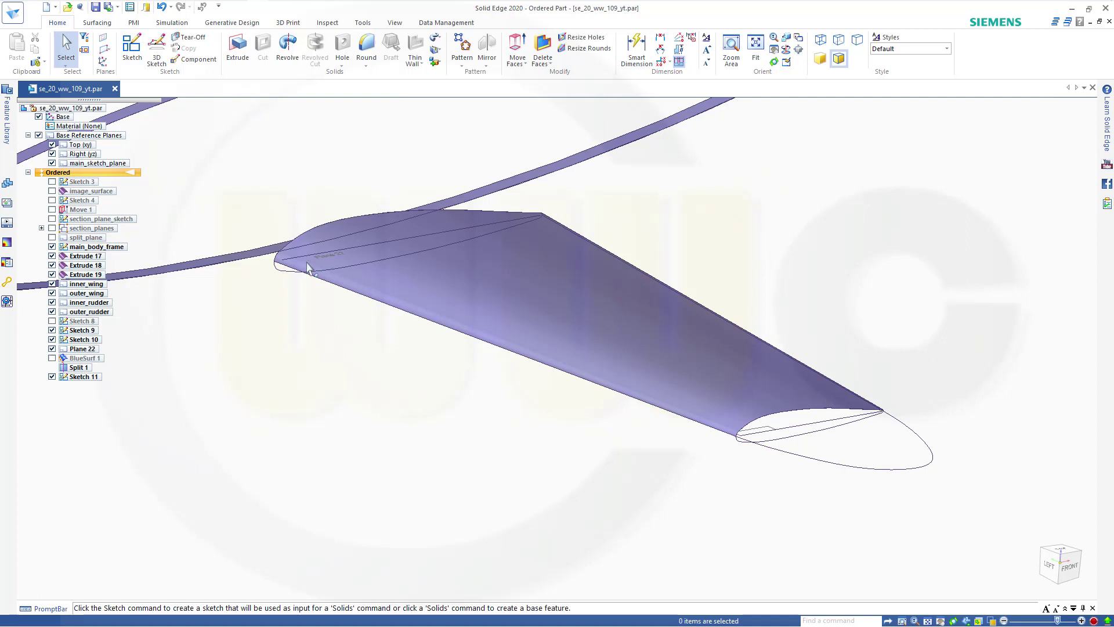
- Show the BlueSurf 1 wing surface again
{"action": "left_click", "coordinate": [53, 359]}
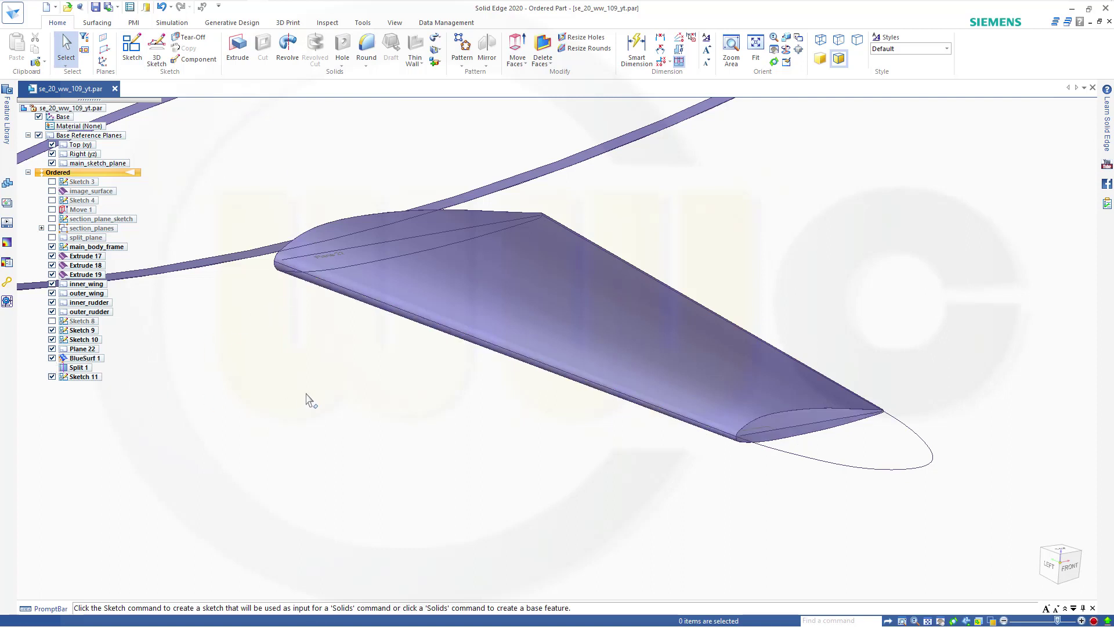
{"action": "scroll", "coordinate": [828, 372], "scroll_direction": "down", "scroll_amount": 2}
{"action": "scroll", "coordinate": [833, 395], "scroll_direction": "up", "scroll_amount": 3}
{"action": "scroll", "coordinate": [835, 389], "scroll_direction": "down", "scroll_amount": 3}
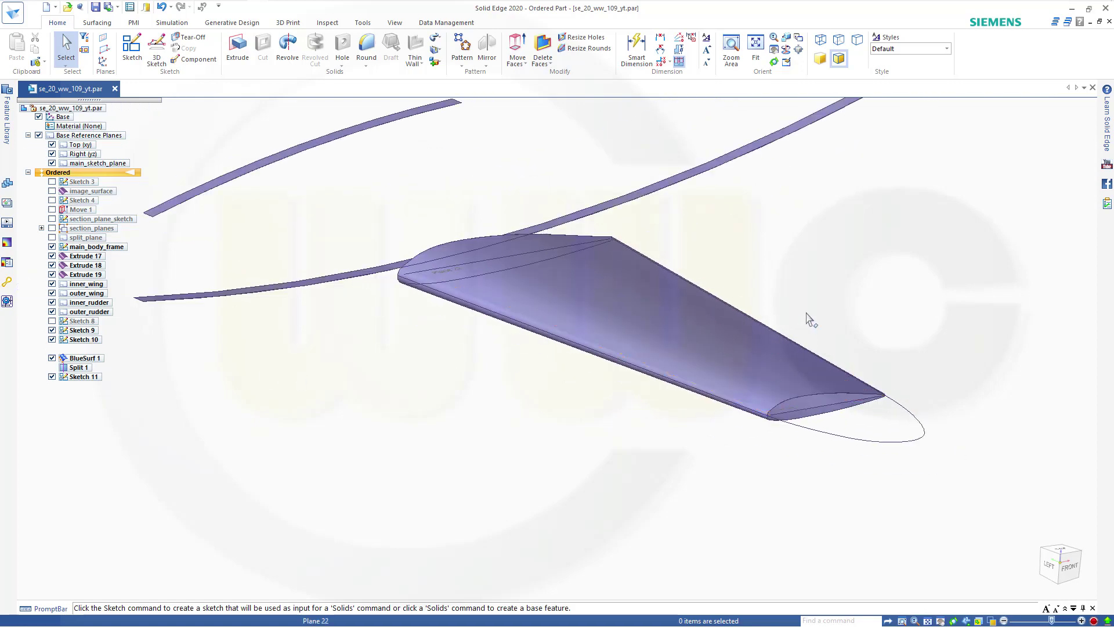
- Start a BlueSurf using the upper edge chain at the wing's outer end as the first cross section
{"action": "left_click", "coordinate": [97, 23]}
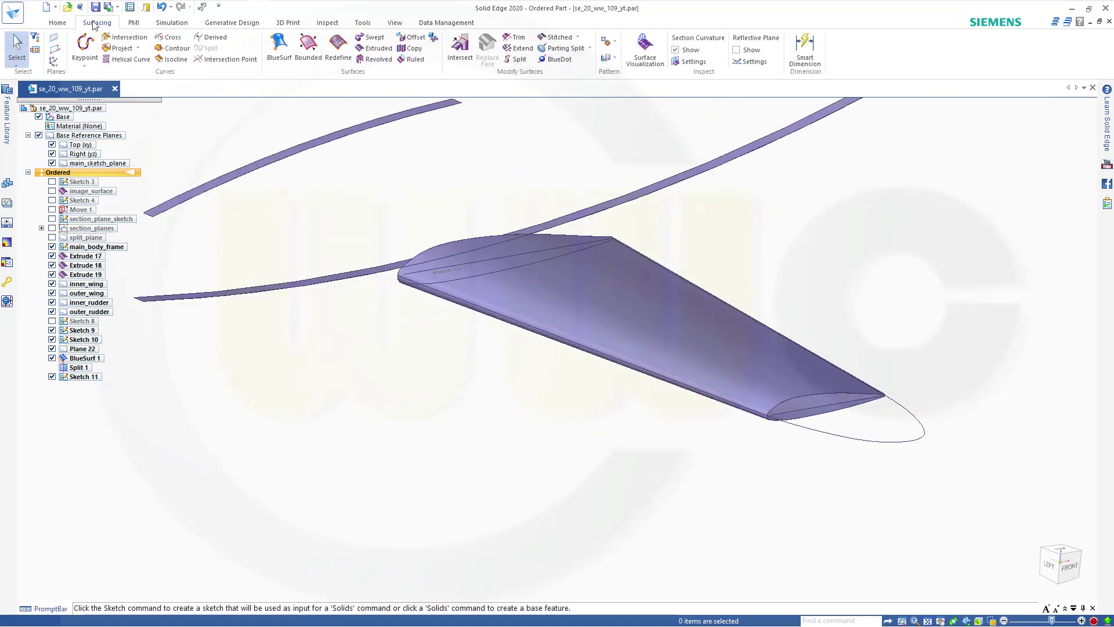
{"action": "left_click", "coordinate": [275, 49]}
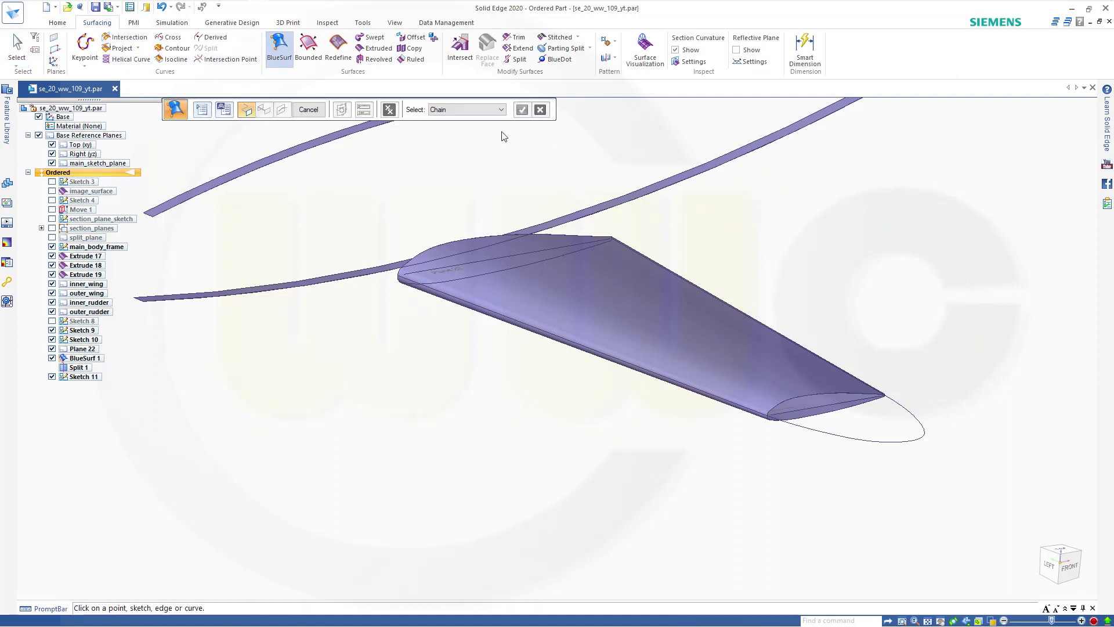
{"action": "scroll", "coordinate": [812, 500], "scroll_direction": "up", "scroll_amount": 1}
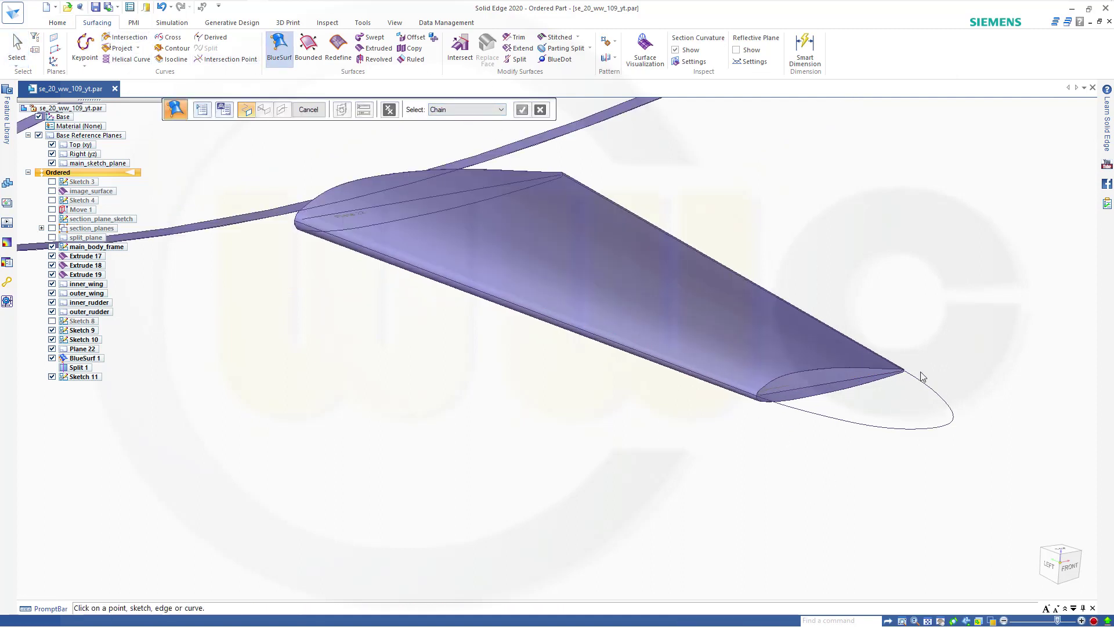
{"action": "scroll", "coordinate": [917, 376], "scroll_direction": "up", "scroll_amount": 1}
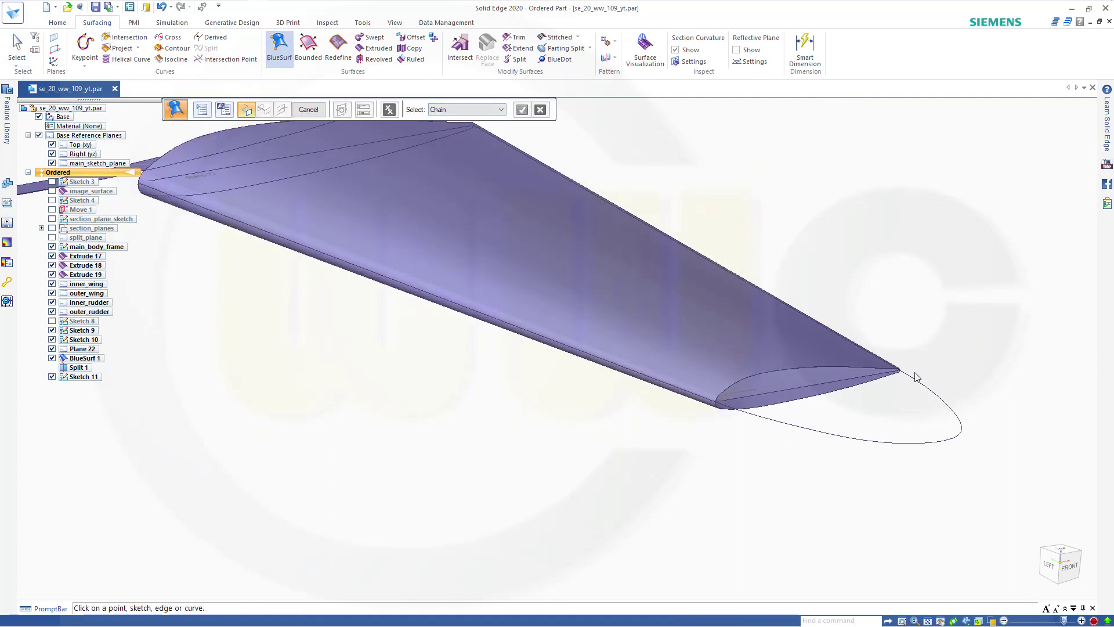
{"action": "left_click", "coordinate": [736, 387]}
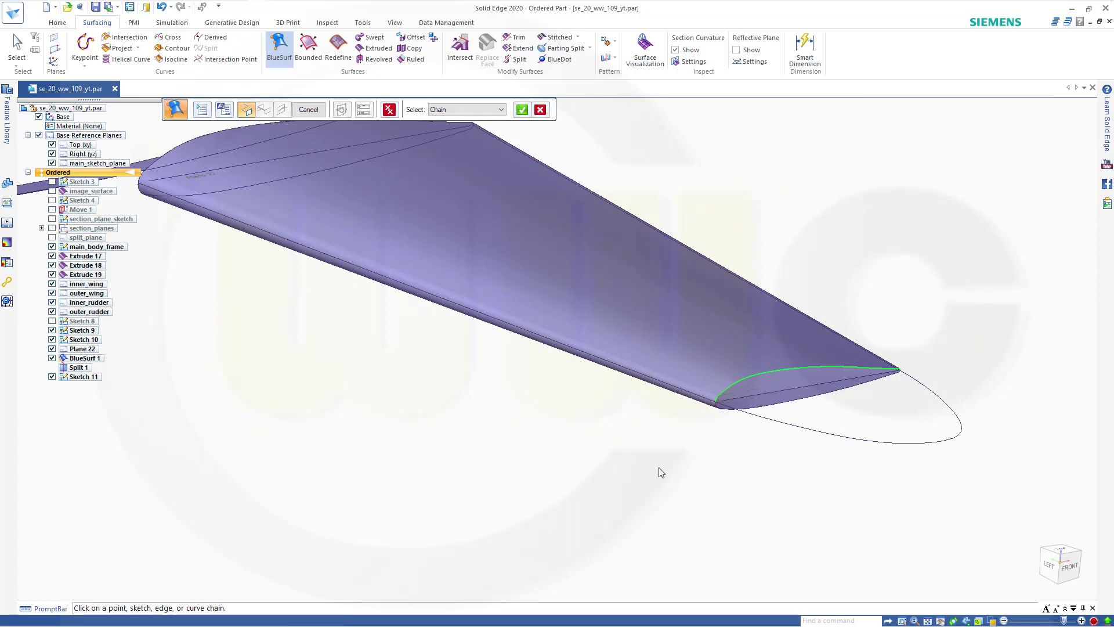
{"action": "left_click", "coordinate": [521, 109]}
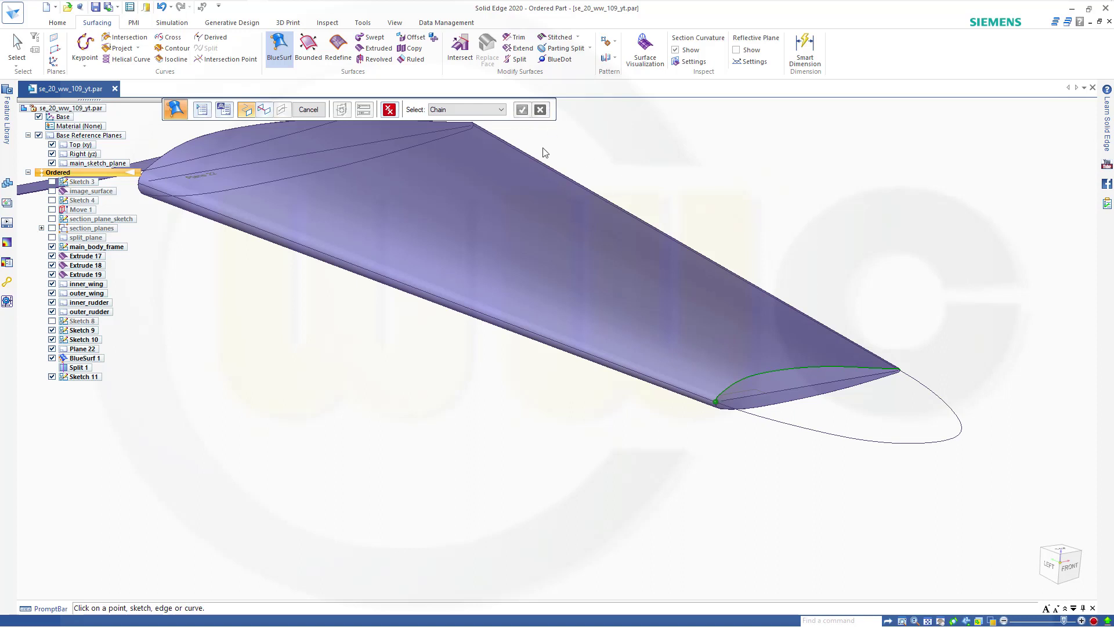
- Add the rounded wingtip sketch curve as the second cross section, using Single selection
{"action": "left_click", "coordinate": [503, 110]}
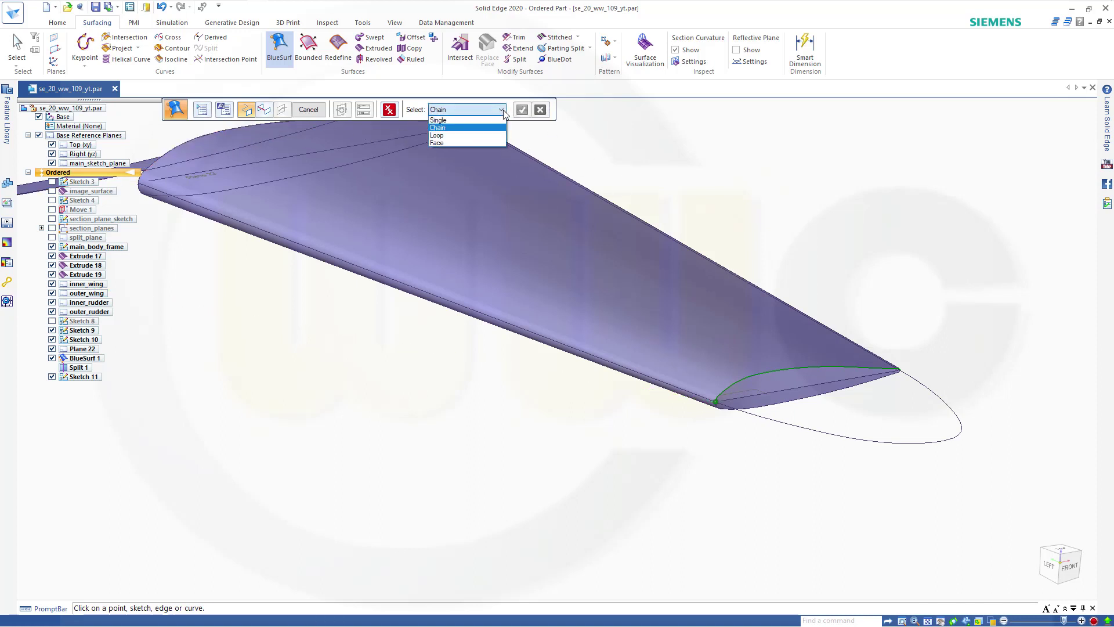
{"action": "left_click", "coordinate": [456, 121]}
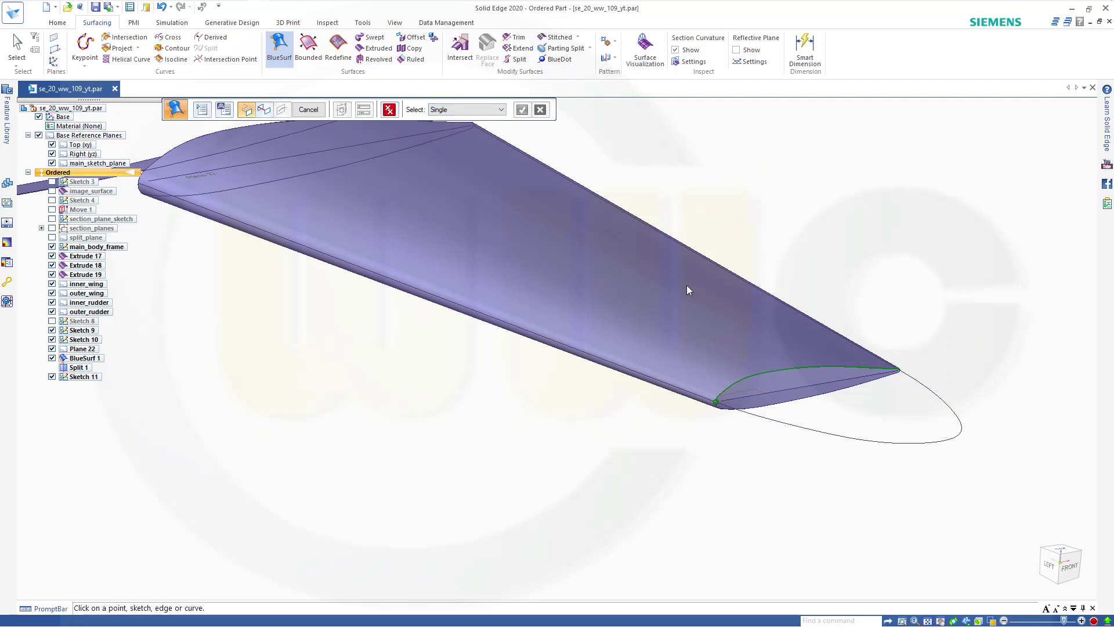
{"action": "left_click", "coordinate": [746, 416]}
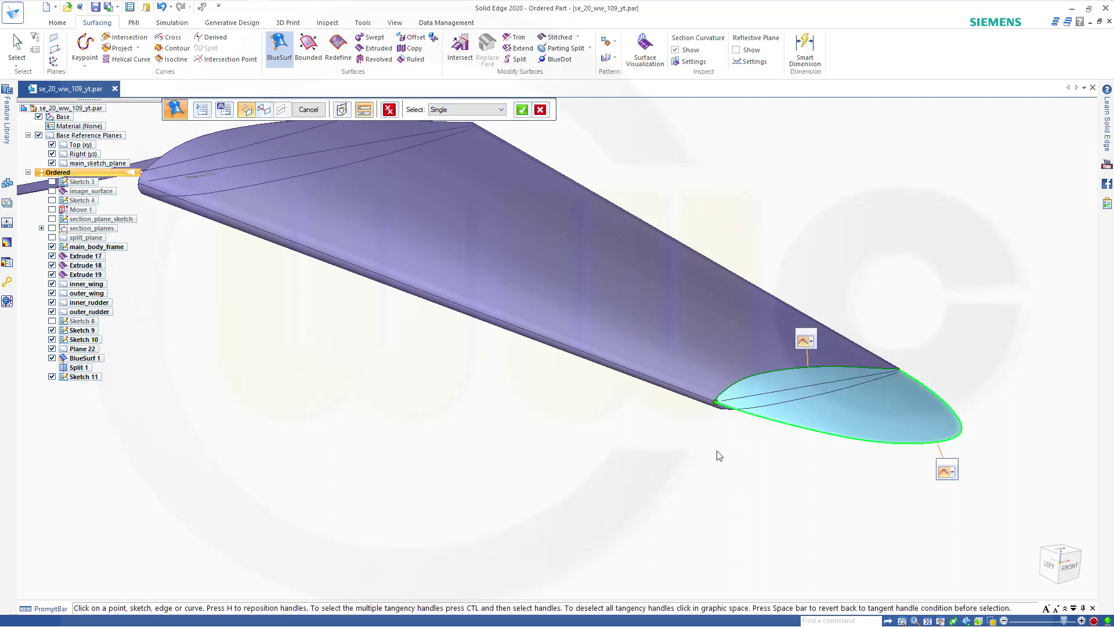
{"action": "left_click", "coordinate": [522, 109]}
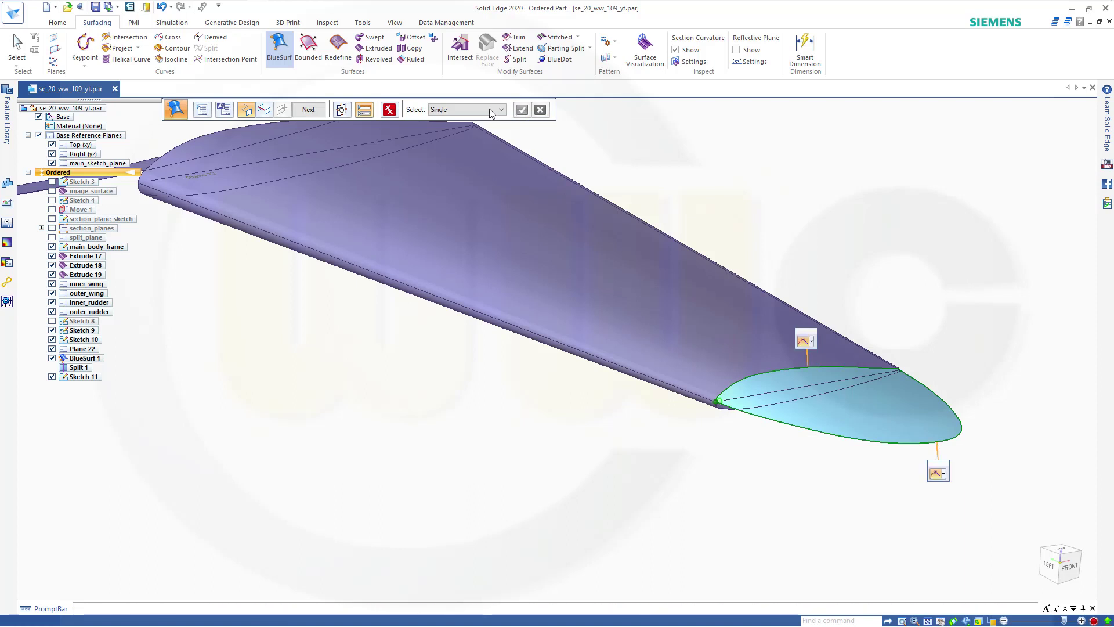
- Add the lower edge chain at the wing's outer end as the third cross section, using Chain selection
{"action": "left_click", "coordinate": [502, 110]}
{"action": "left_click", "coordinate": [456, 127]}
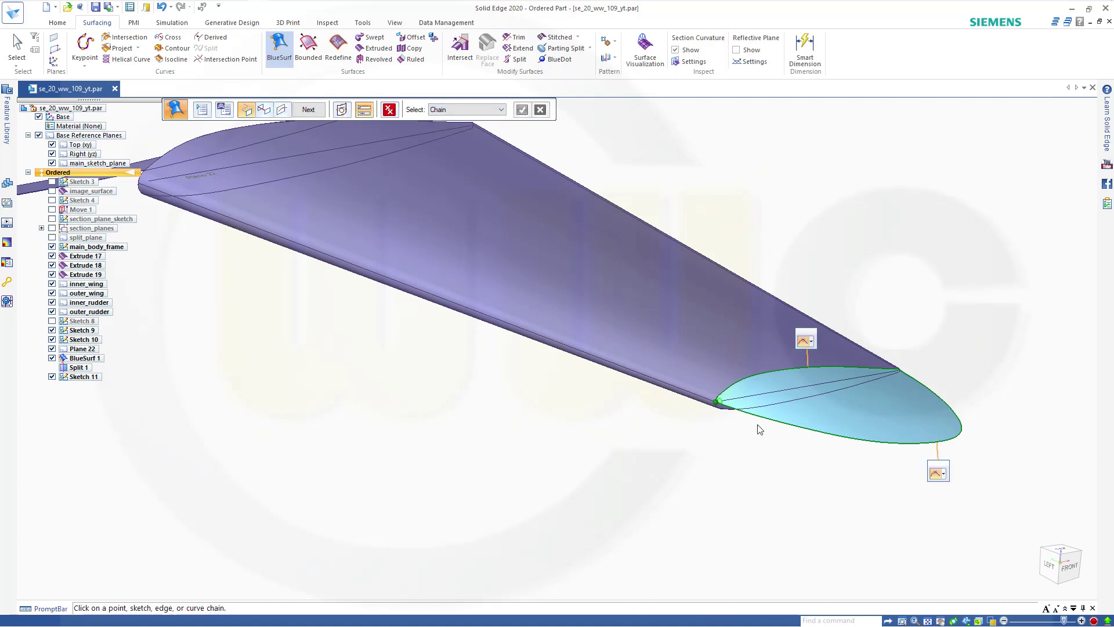
{"action": "middle_click_drag", "start_coordinate": [800, 471], "coordinate": [673, 254]}
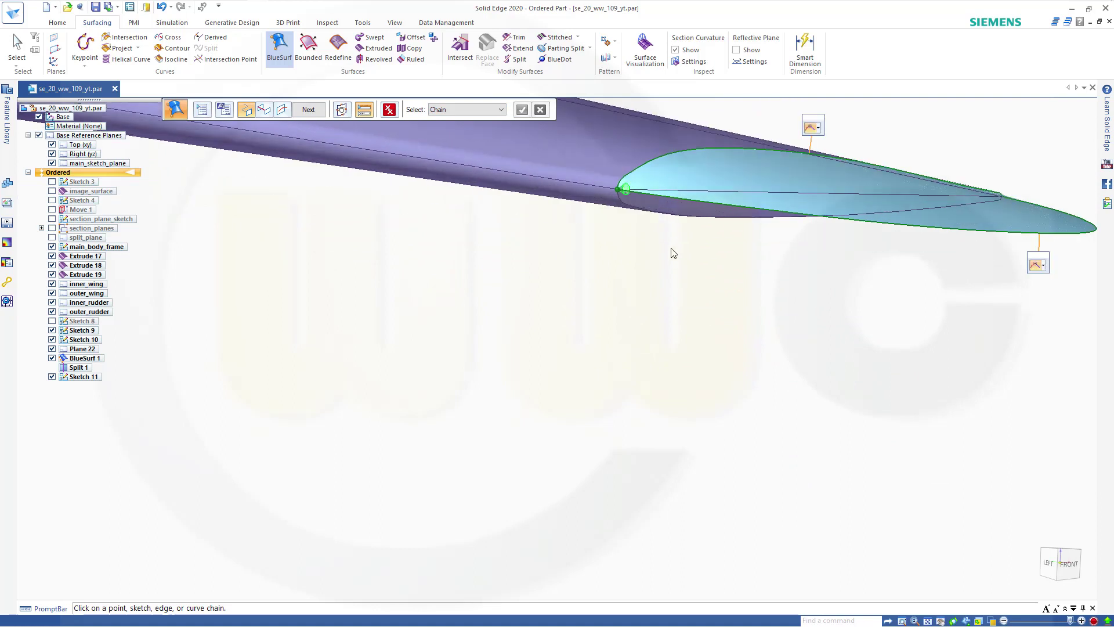
{"action": "left_click", "coordinate": [659, 216]}
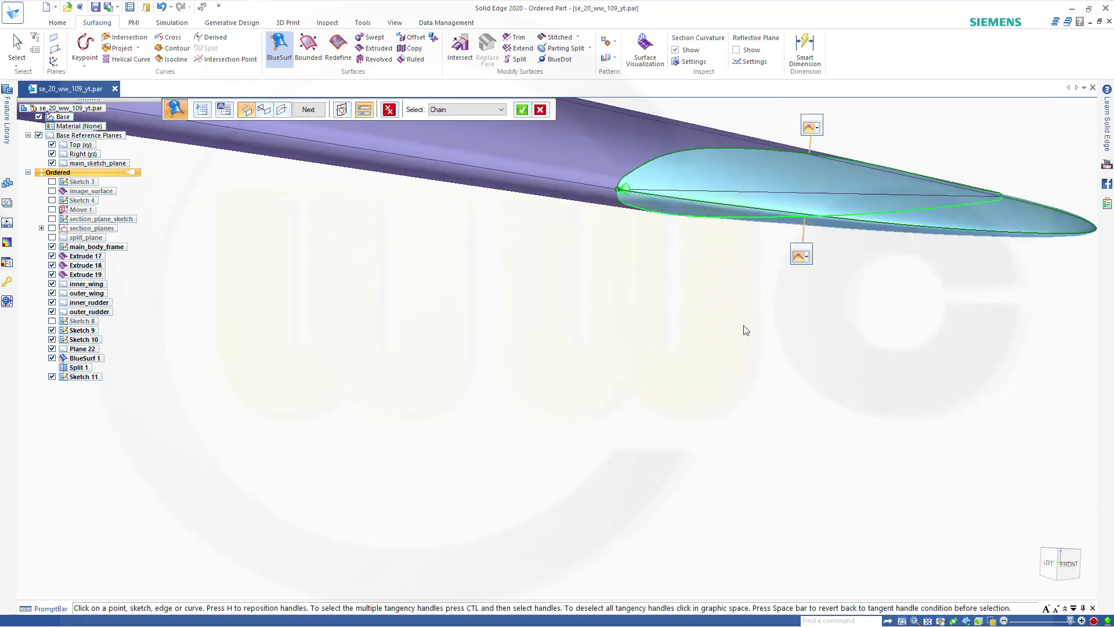
{"action": "left_click", "coordinate": [524, 110]}
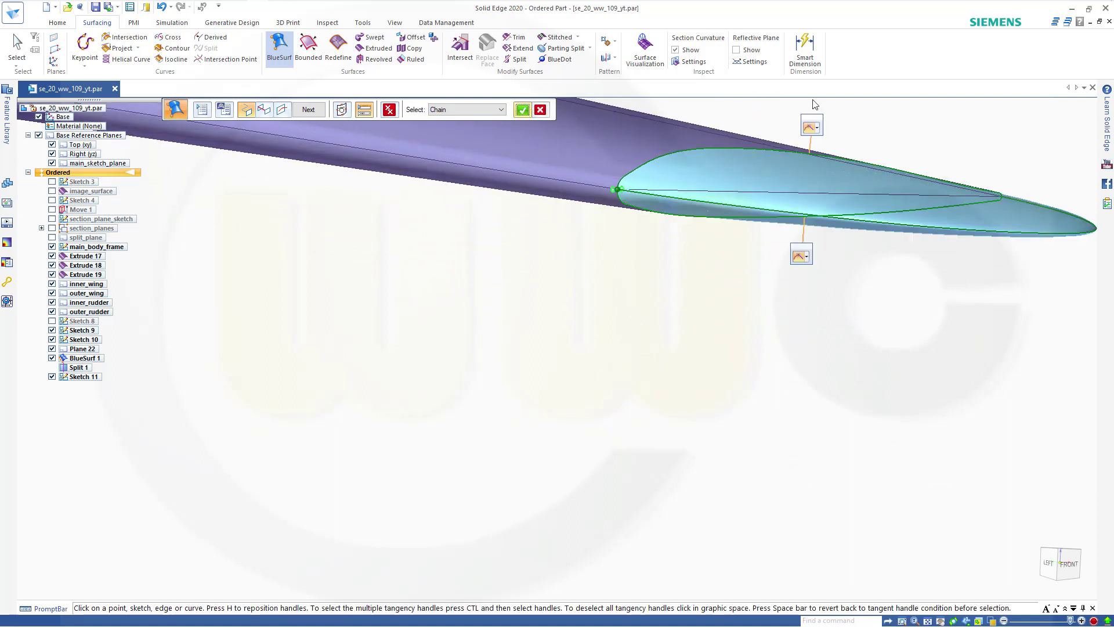
- Set both wing-edge sections of the BlueSurf to Tangent Continuous and finish the wingtip surface
{"action": "left_click", "coordinate": [819, 128]}
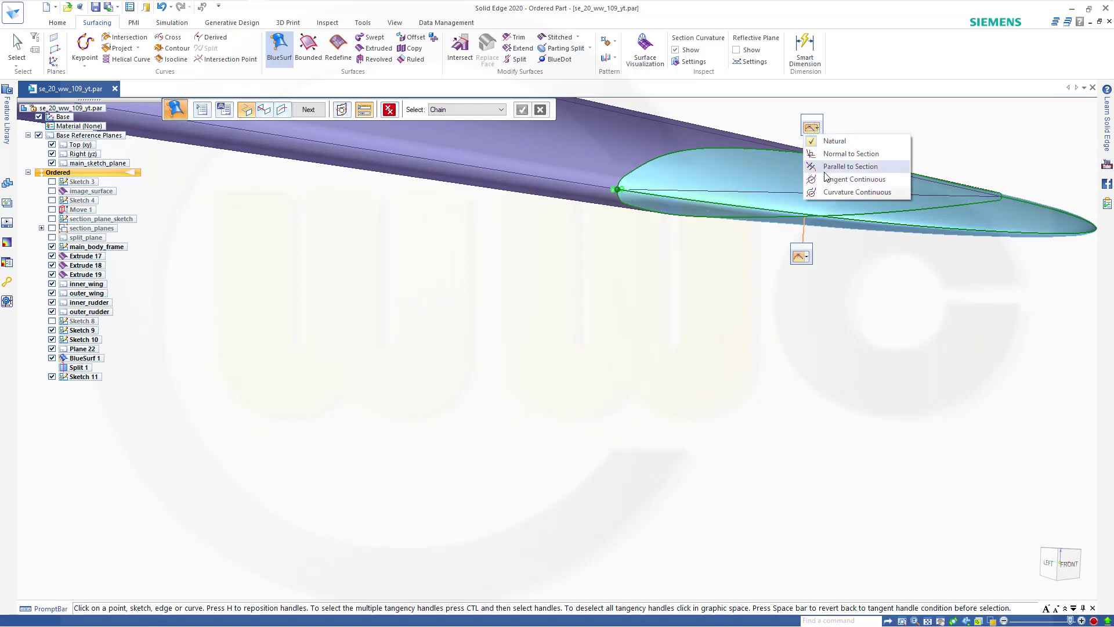
{"action": "left_click", "coordinate": [853, 180]}
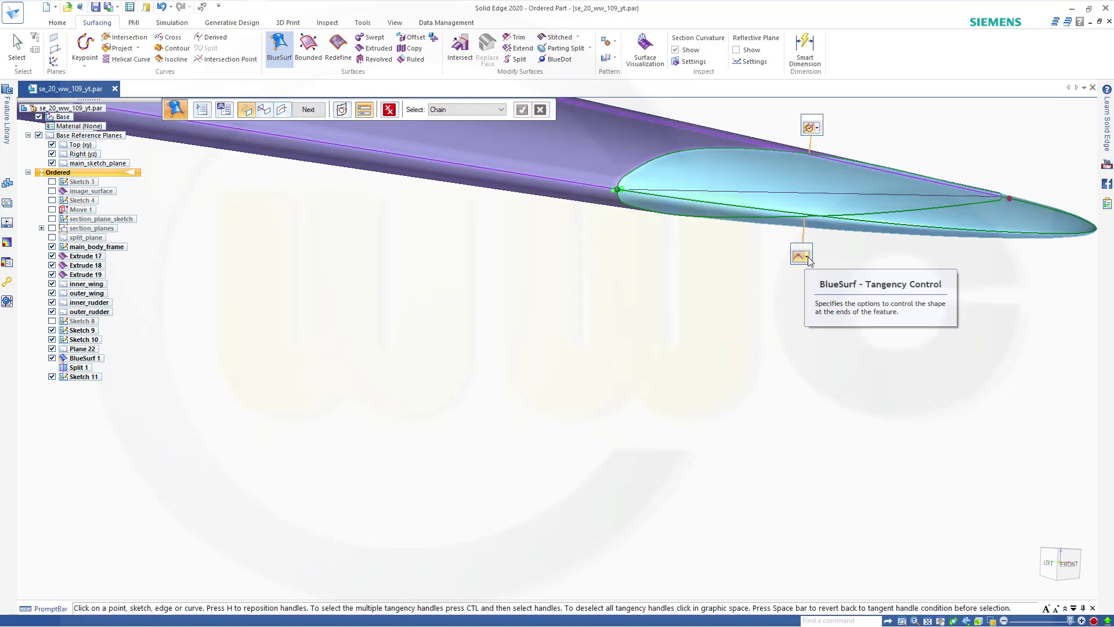
{"action": "left_click", "coordinate": [806, 259]}
{"action": "left_click", "coordinate": [828, 311]}
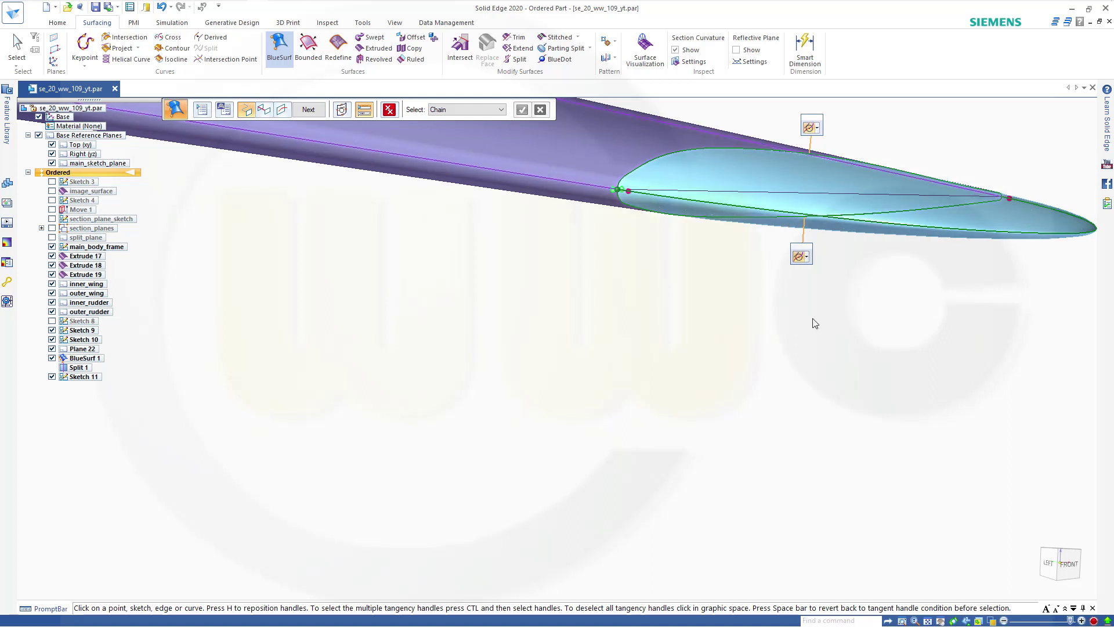
{"action": "left_click", "coordinate": [309, 109]}
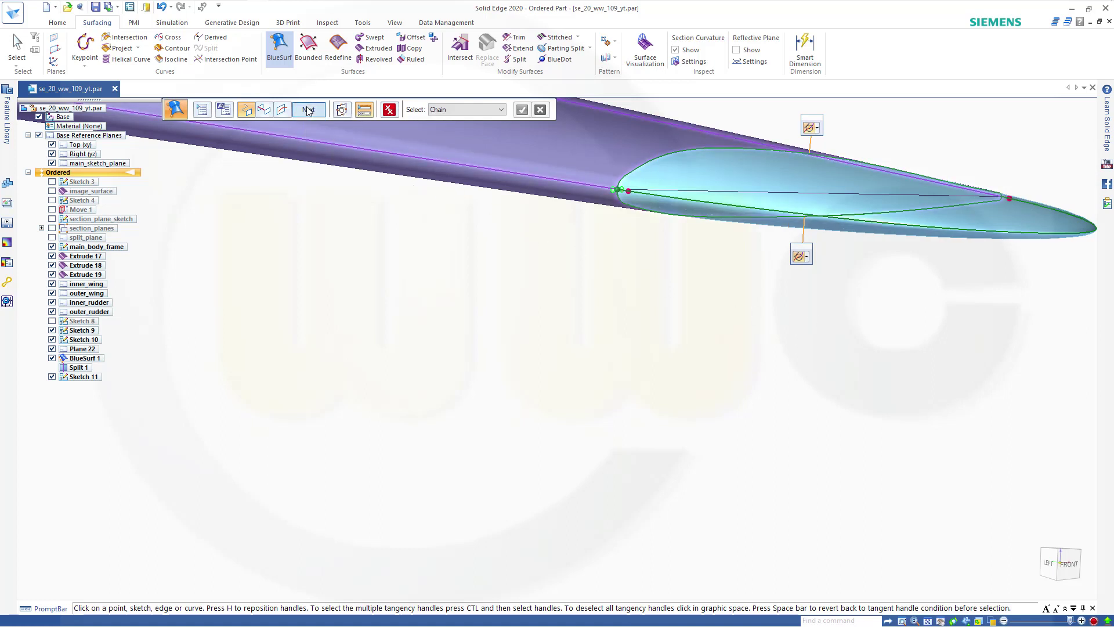
{"action": "left_click", "coordinate": [308, 110]}
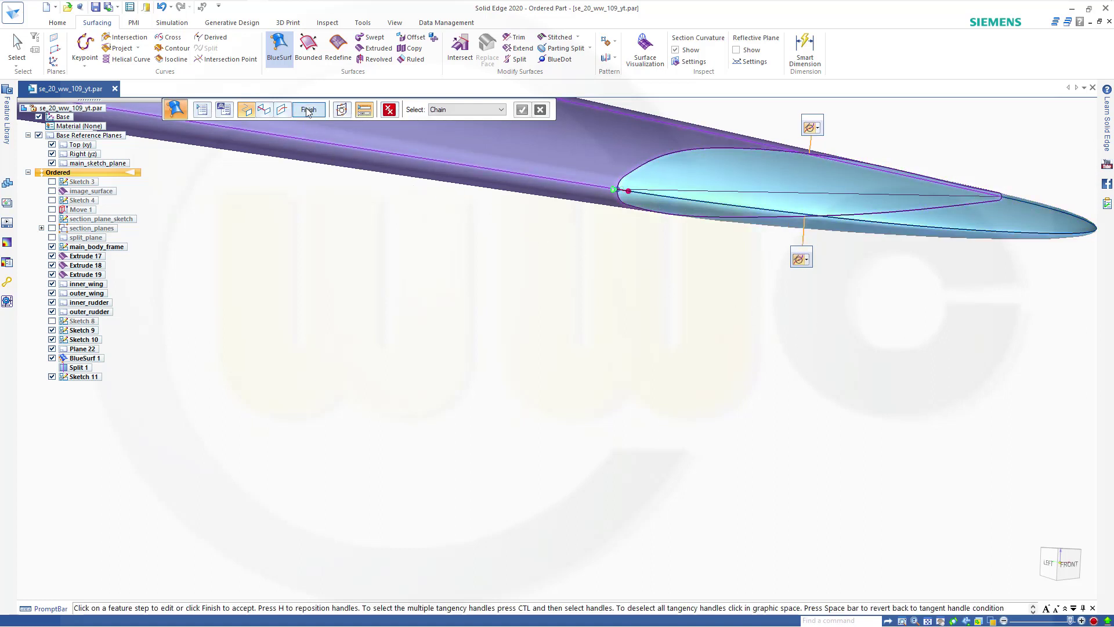
{"action": "key", "text": "Escape"}
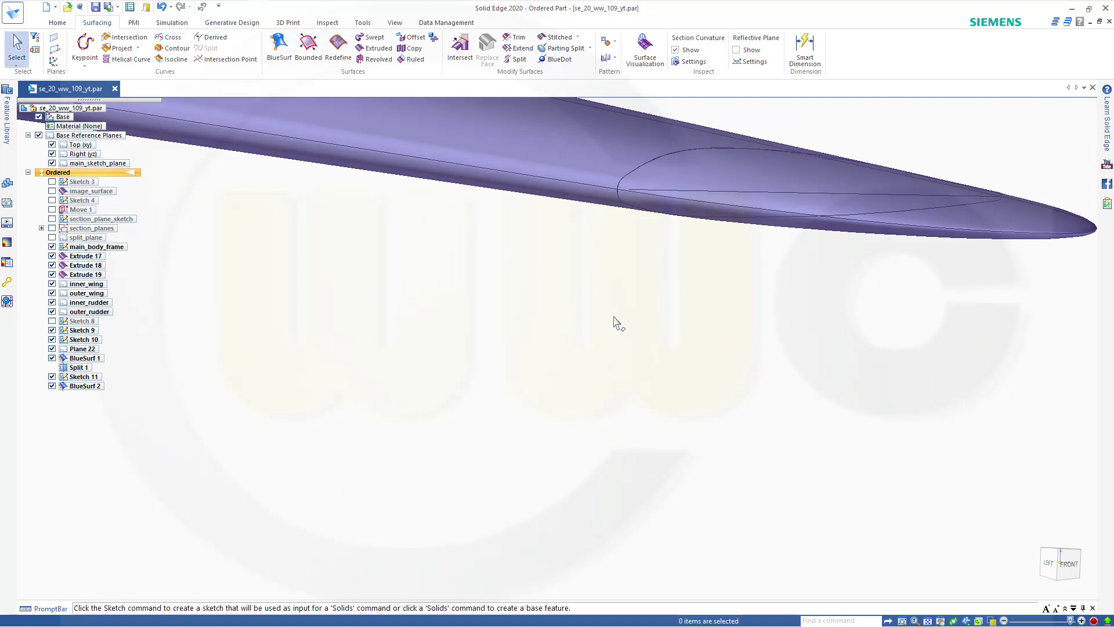
- Hide Sketch 11, Sketch 10 and Sketch 9
{"action": "scroll", "coordinate": [626, 316], "scroll_direction": "down", "scroll_amount": 3}
{"action": "scroll", "coordinate": [782, 343], "scroll_direction": "down", "scroll_amount": 3}
{"action": "middle_click_drag", "start_coordinate": [717, 351], "coordinate": [711, 305]}
{"action": "key", "text": "ctrl+l"}
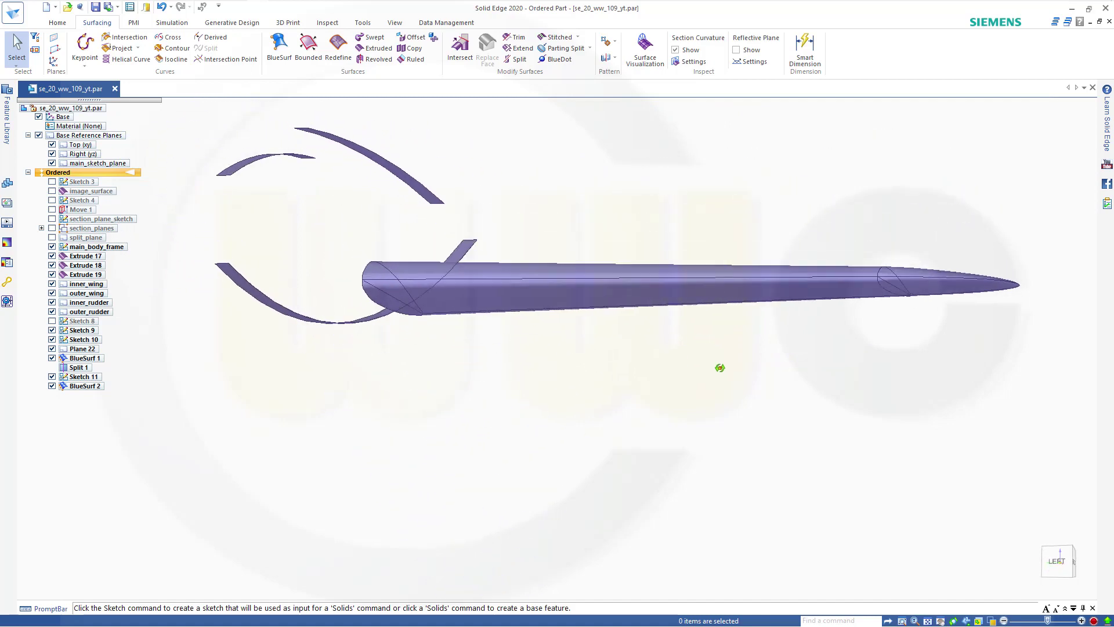
{"action": "left_click", "coordinate": [52, 377]}
{"action": "left_click", "coordinate": [52, 339]}
{"action": "left_click", "coordinate": [52, 330]}
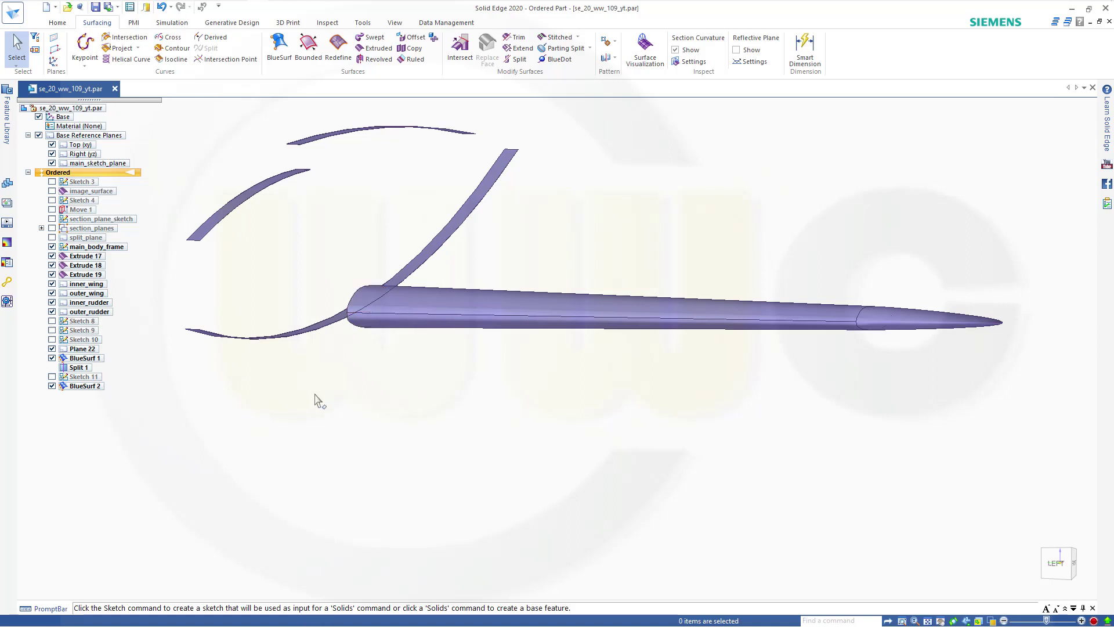
- Stitch the upper and lower wing surfaces and the wingtip BlueSurf together with a 1,00e-03 mm tolerance and healing off
{"action": "middle_click_drag", "start_coordinate": [406, 365], "coordinate": [428, 318]}
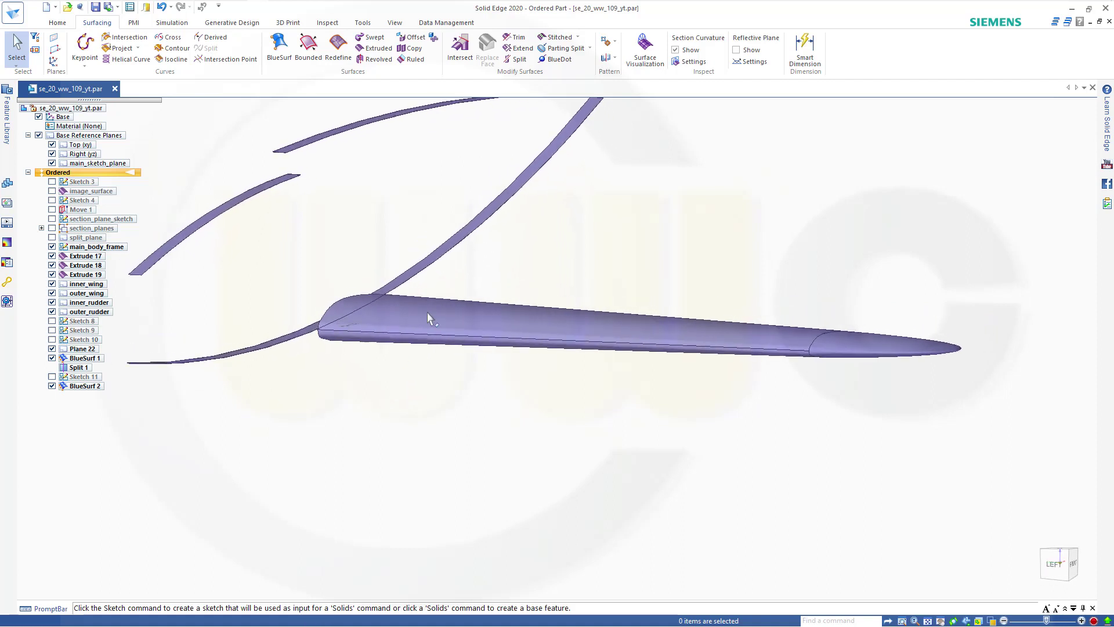
{"action": "left_click", "coordinate": [559, 40]}
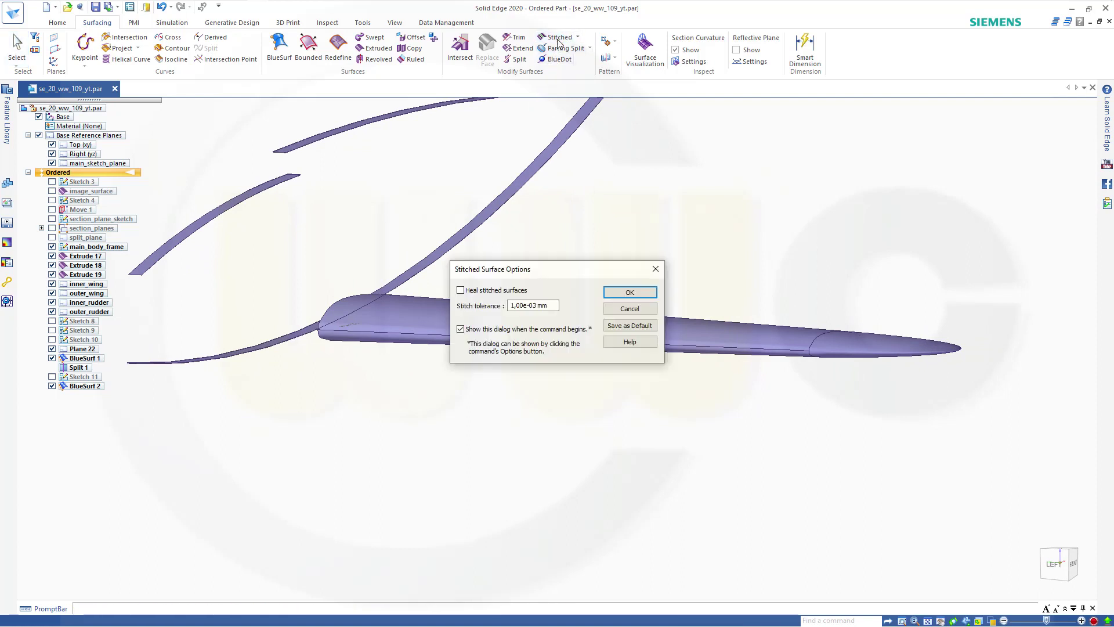
{"action": "left_click", "coordinate": [631, 291]}
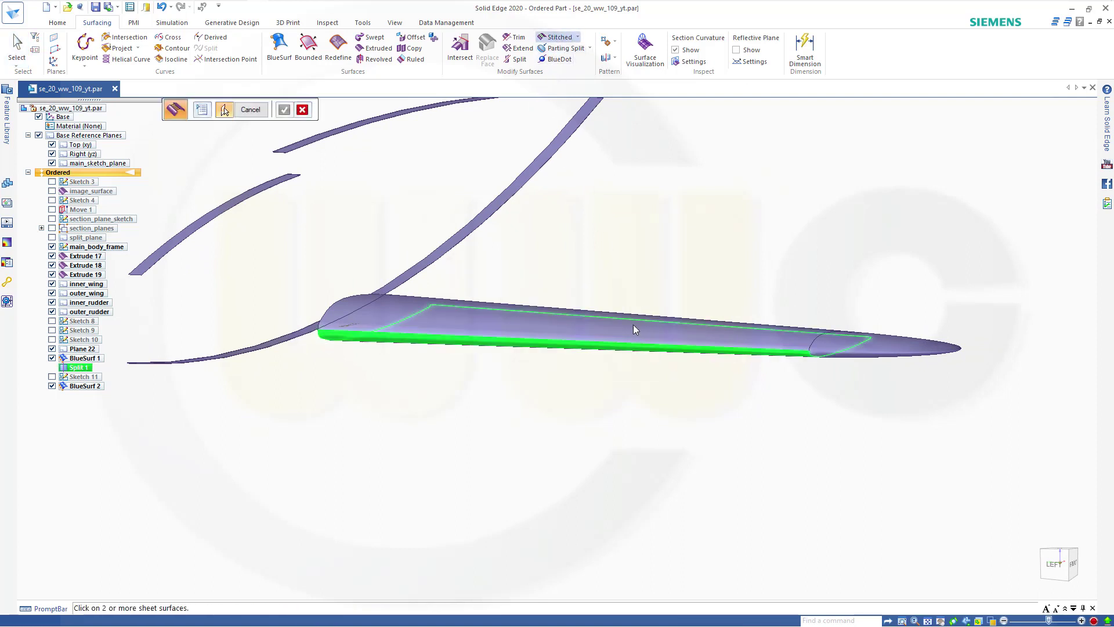
{"action": "left_click", "coordinate": [370, 304]}
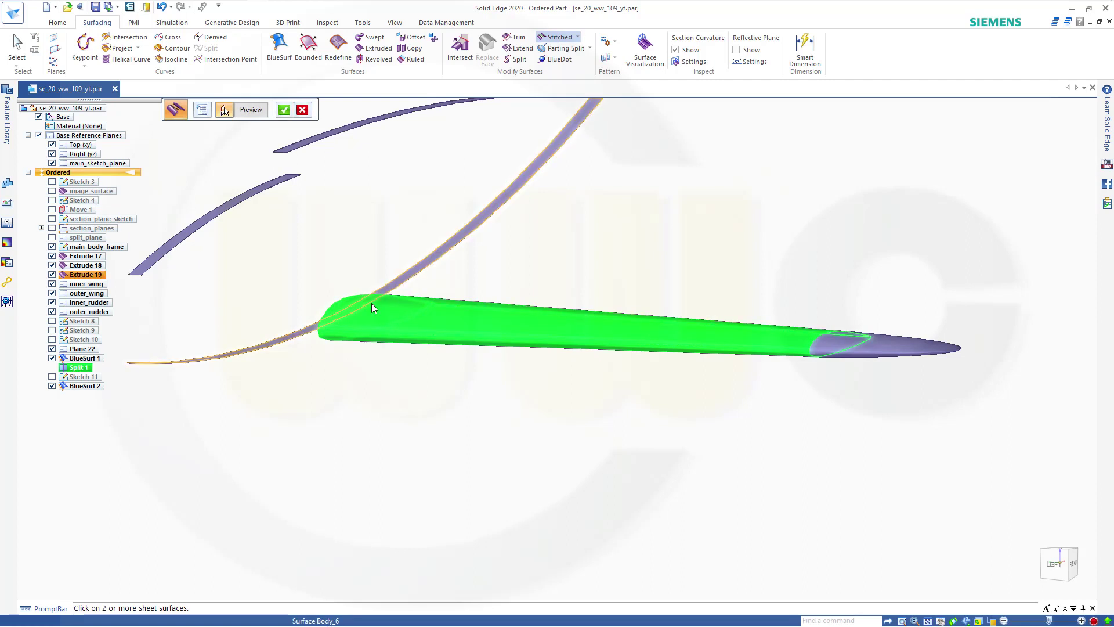
{"action": "left_click", "coordinate": [892, 343]}
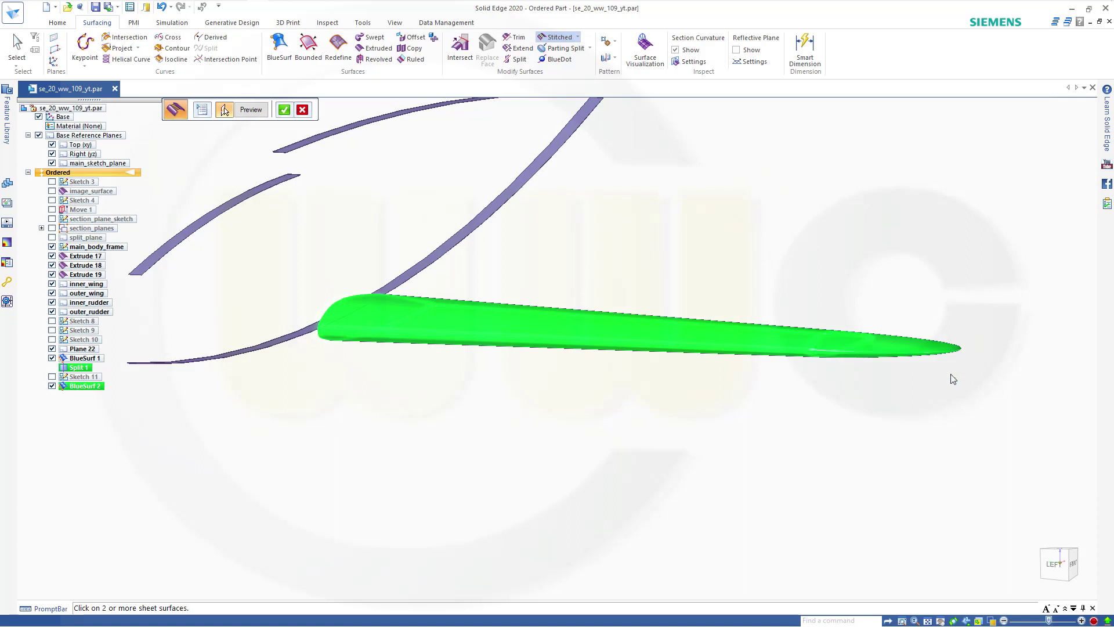
{"action": "middle_click_drag", "start_coordinate": [953, 379], "coordinate": [915, 373]}
{"action": "middle_click_drag", "start_coordinate": [799, 366], "coordinate": [801, 450]}
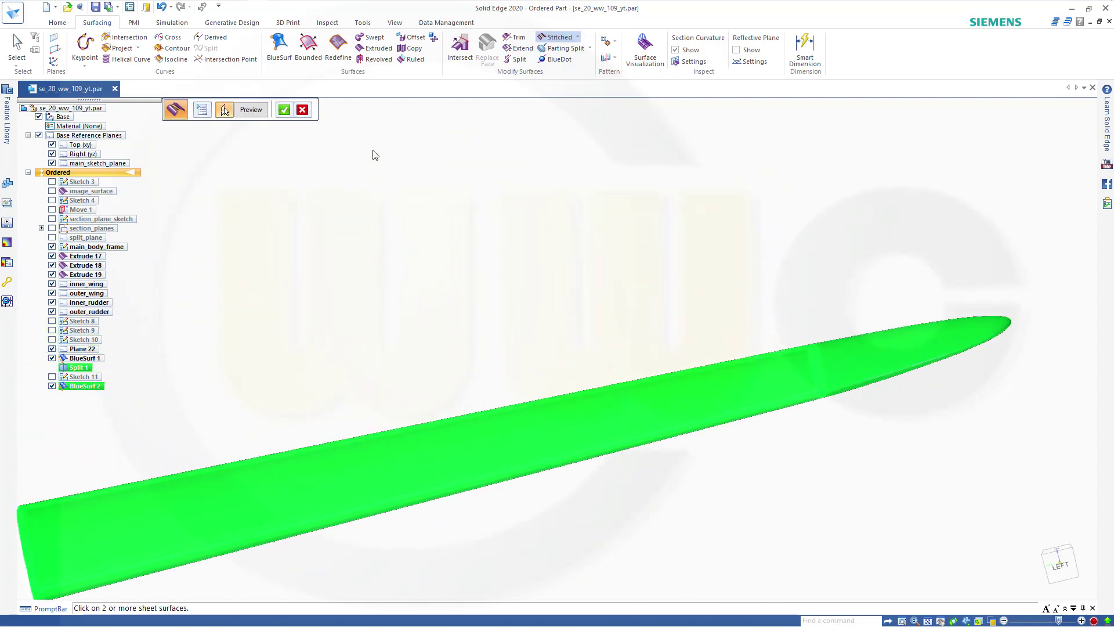
{"action": "left_click", "coordinate": [252, 110]}
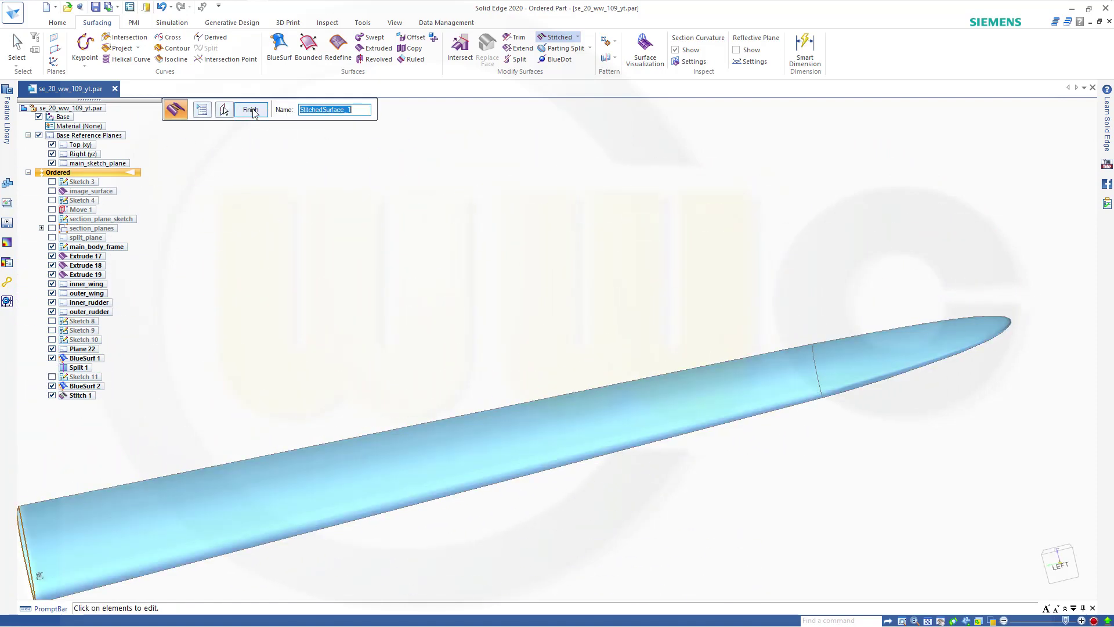
{"action": "left_click", "coordinate": [252, 110]}
{"action": "scroll", "coordinate": [430, 319], "scroll_direction": "down", "scroll_amount": 3}
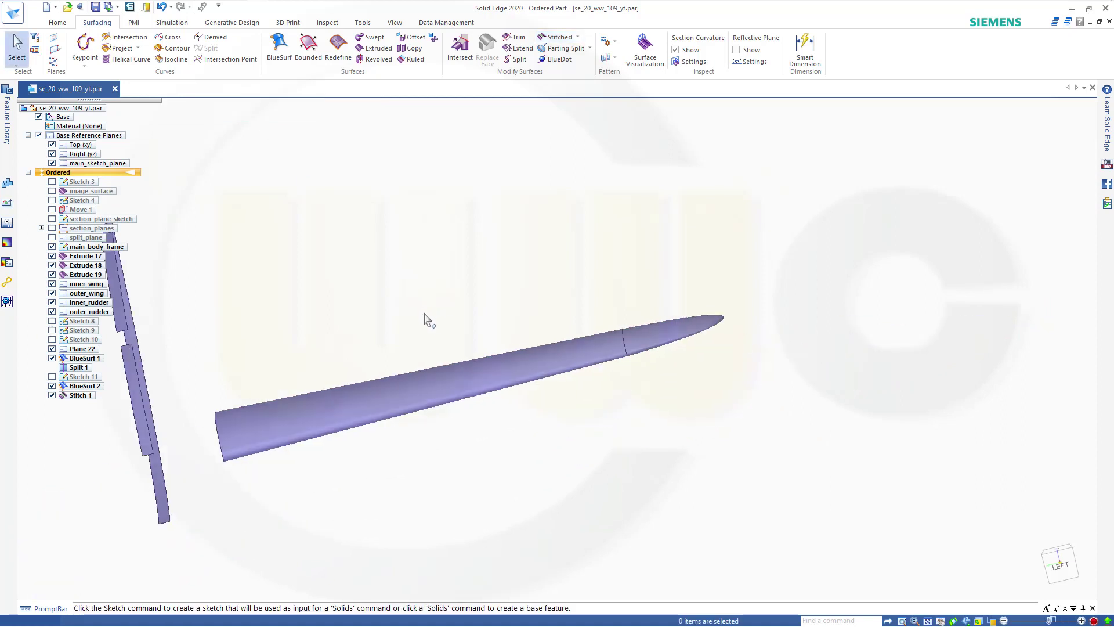
- Extend the edge chain at the wing's open root end up to main_sketch_plane
{"action": "middle_click_drag", "start_coordinate": [435, 322], "coordinate": [473, 312]}
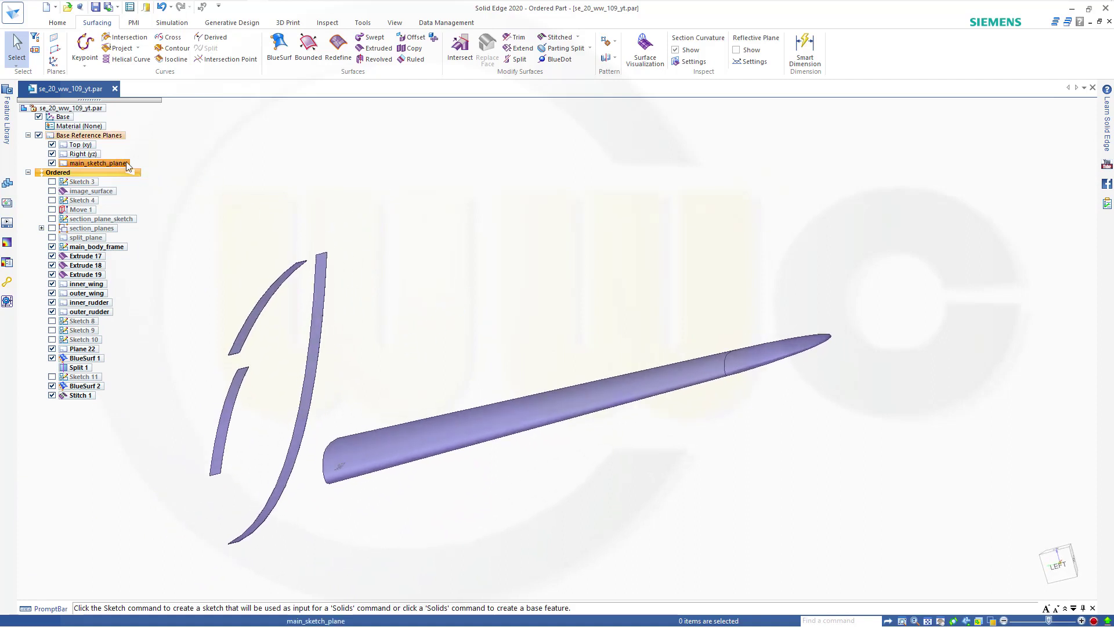
{"action": "scroll", "coordinate": [200, 218], "scroll_direction": "down", "scroll_amount": 2}
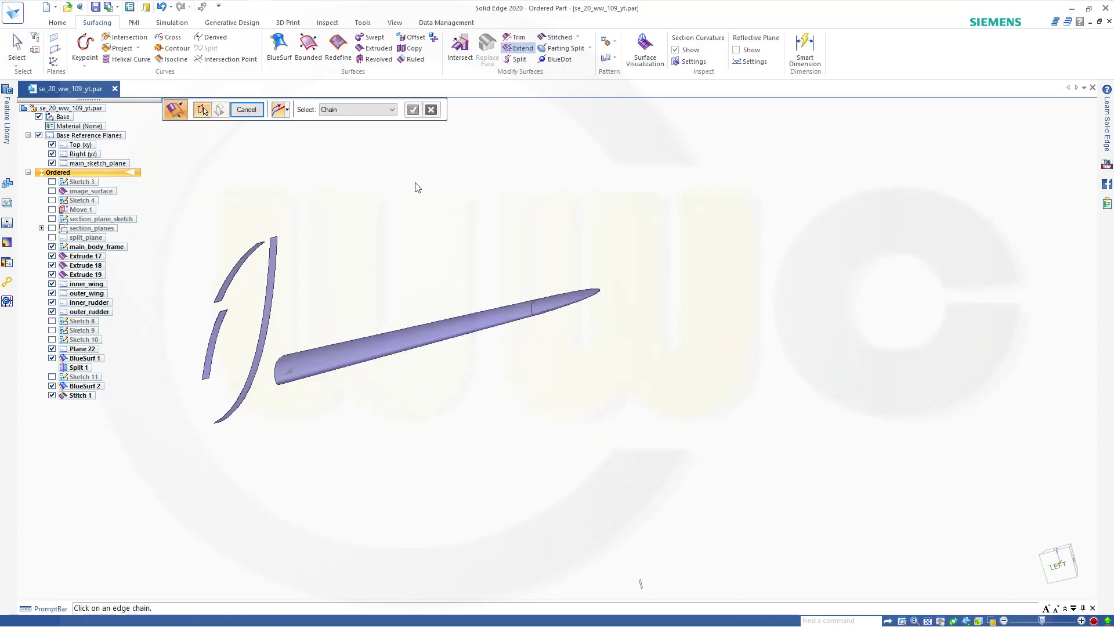
{"action": "middle_click_drag", "start_coordinate": [313, 234], "coordinate": [322, 347]}
{"action": "left_click", "coordinate": [318, 293]}
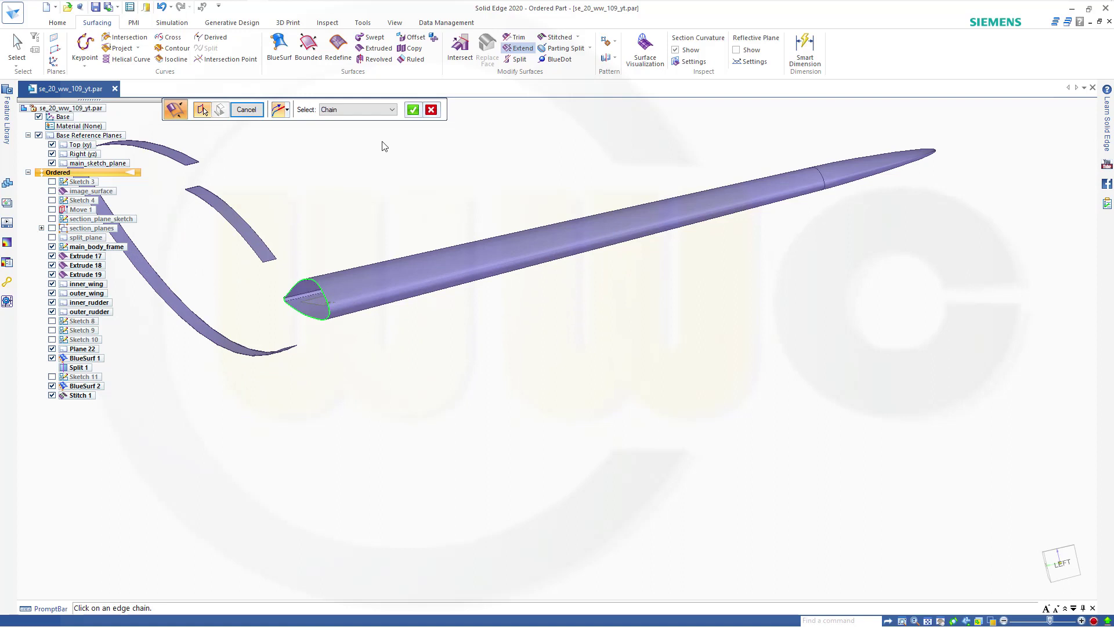
{"action": "left_click", "coordinate": [412, 110]}
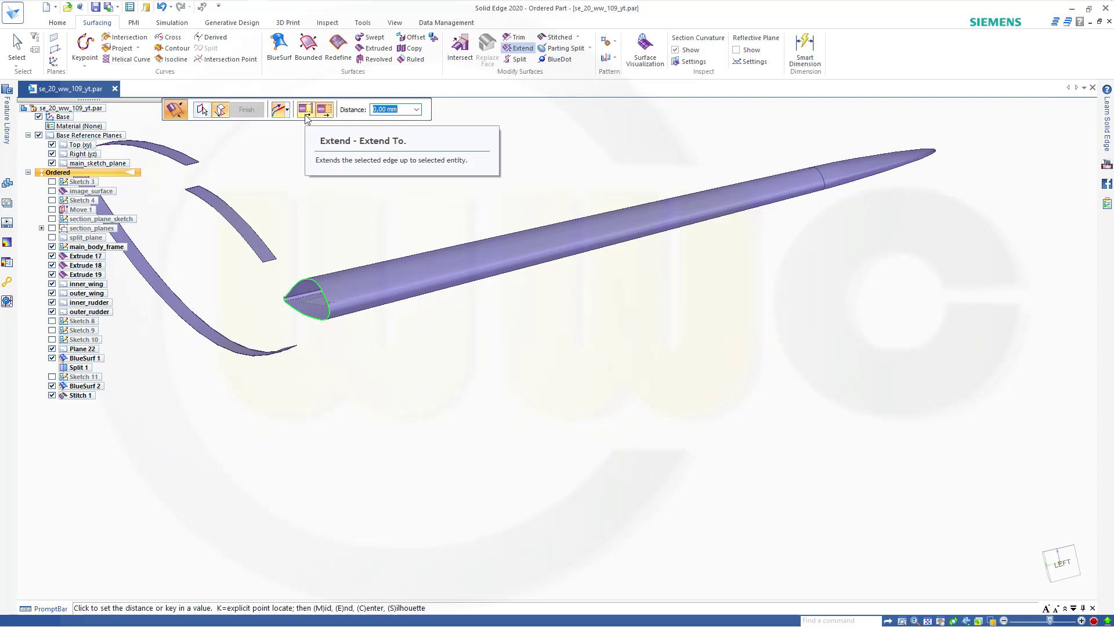
{"action": "left_click", "coordinate": [305, 114]}
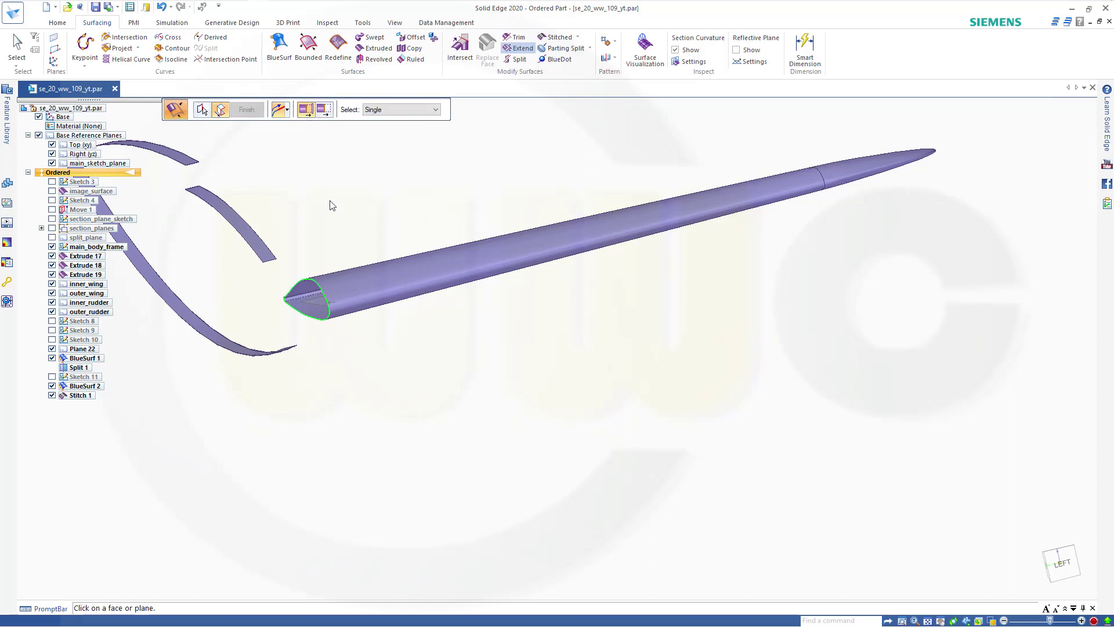
{"action": "middle_click_drag", "start_coordinate": [319, 211], "coordinate": [250, 177], "text": "shift"}
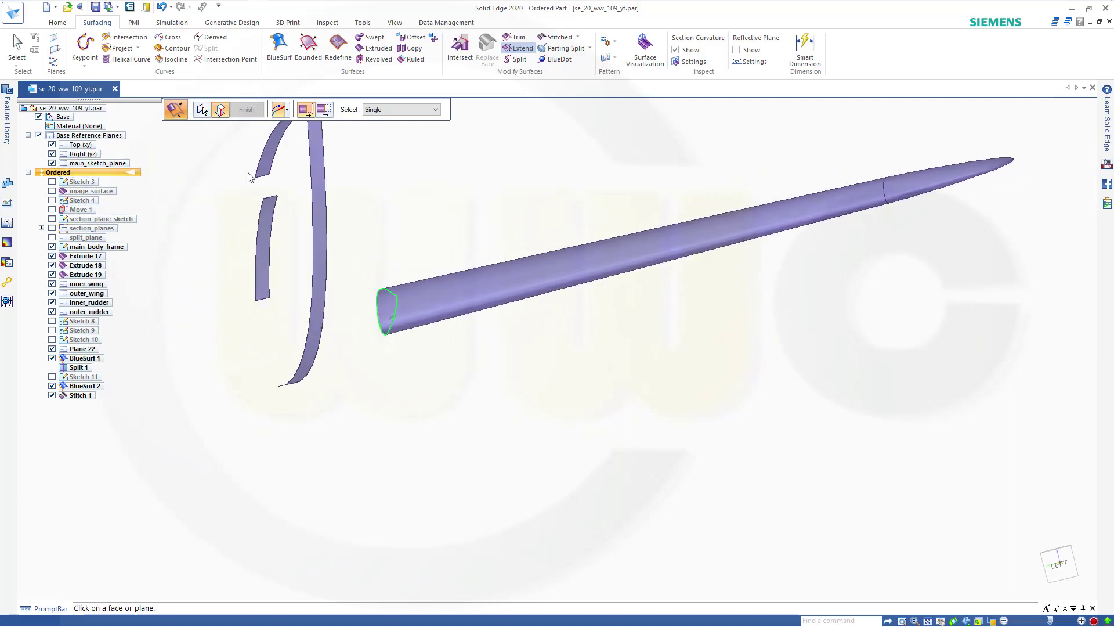
{"action": "left_click", "coordinate": [114, 164]}
{"action": "left_click", "coordinate": [246, 109]}
{"action": "key", "text": "Escape"}
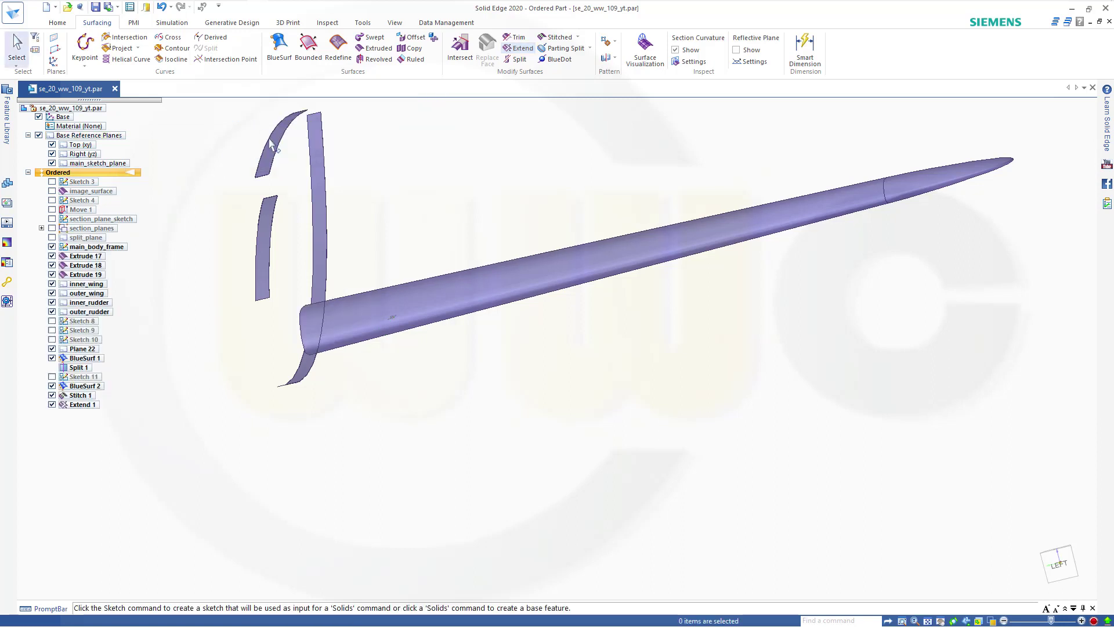
- Sketch a horizontal line about 2623 mm long on main_sketch_plane, crossing the wing root profile beyond its leading and trailing edges
{"action": "scroll", "coordinate": [413, 219], "scroll_direction": "up", "scroll_amount": 5}
{"action": "mouse_move", "coordinate": [413, 218]}
{"action": "middle_mouse_down"}
{"action": "mouse_move", "coordinate": [383, 274]}
{"action": "mouse_move", "coordinate": [446, 256]}
{"action": "mouse_move", "coordinate": [418, 244]}
{"action": "mouse_move", "coordinate": [490, 186]}
{"action": "mouse_move", "coordinate": [450, 276]}
{"action": "mouse_move", "coordinate": [433, 242]}
{"action": "mouse_move", "coordinate": [466, 283]}
{"action": "mouse_move", "coordinate": [449, 235]}
{"action": "mouse_move", "coordinate": [430, 249]}
{"action": "middle_mouse_up"}
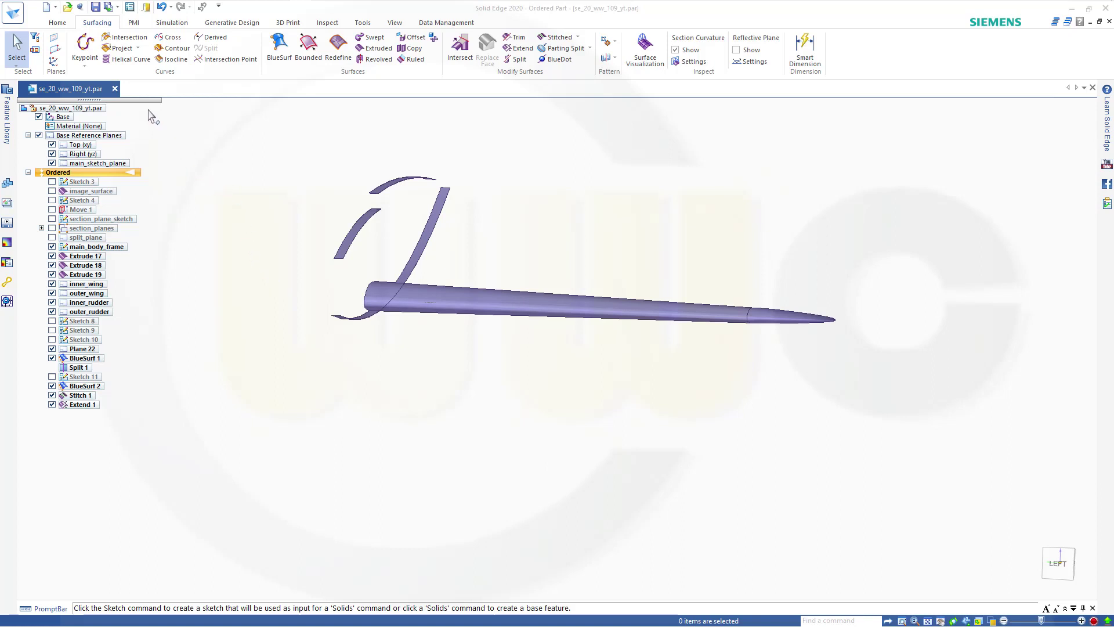
{"action": "left_click", "coordinate": [61, 23]}
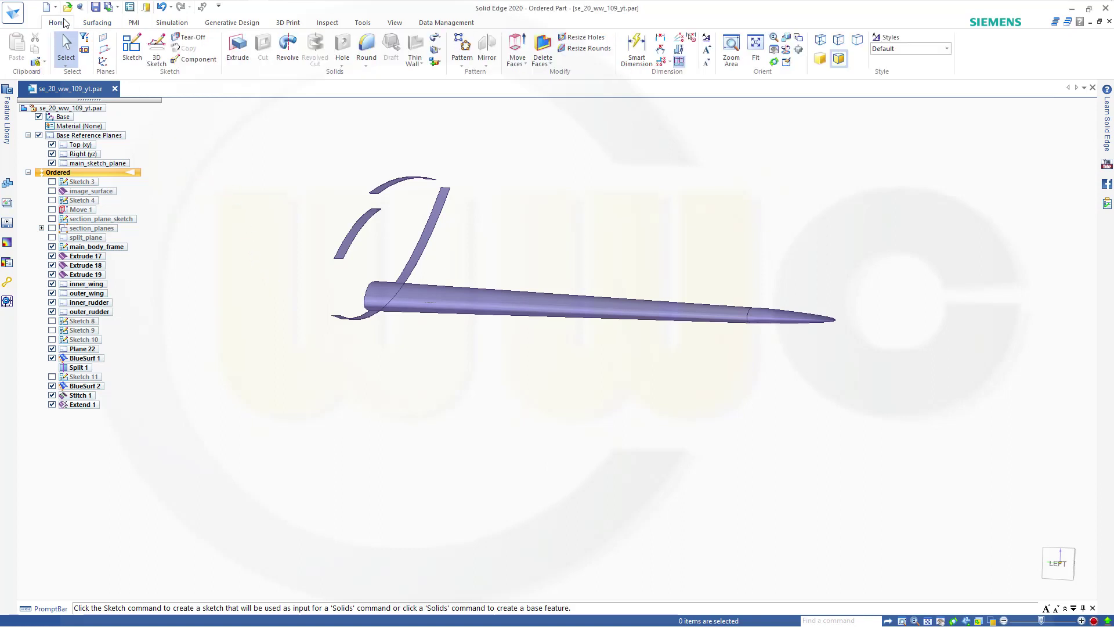
{"action": "left_click", "coordinate": [132, 52]}
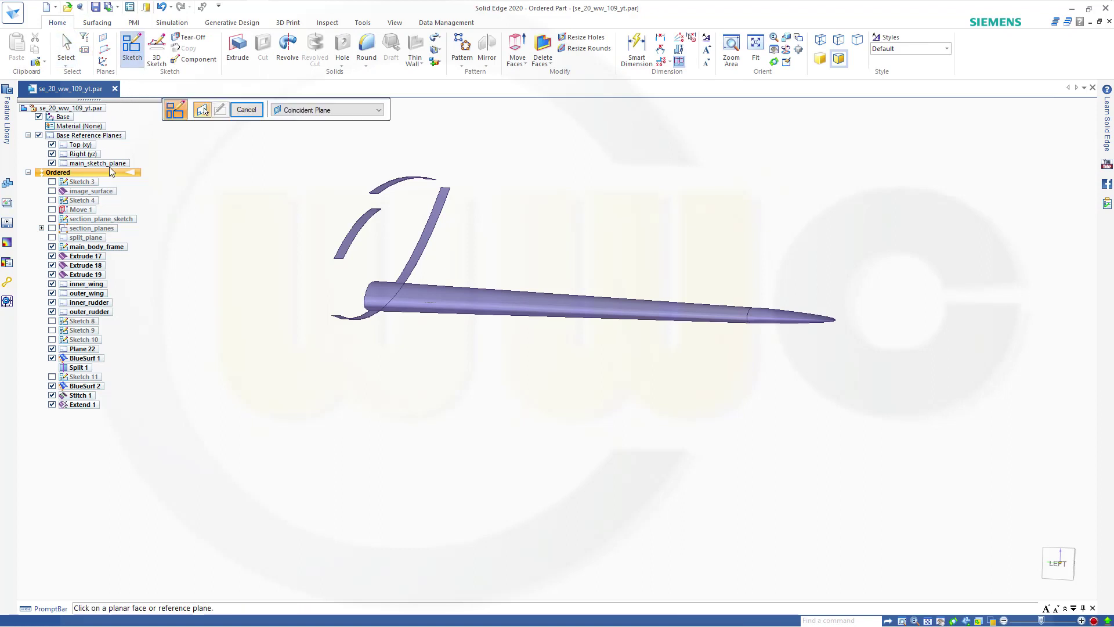
{"action": "left_click", "coordinate": [104, 163]}
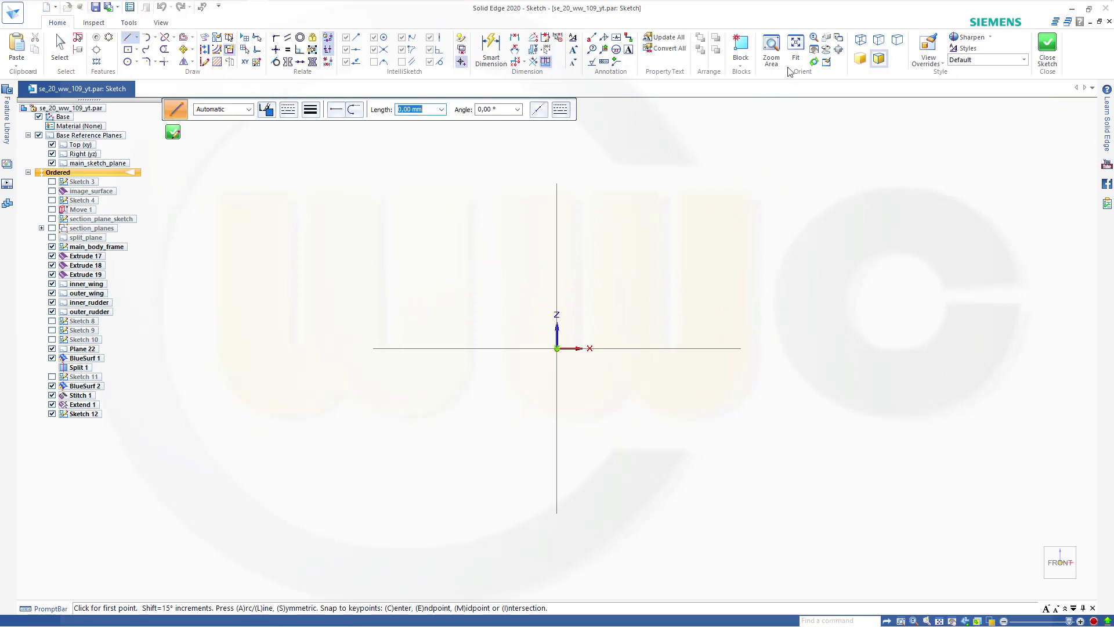
{"action": "left_click", "coordinate": [795, 50]}
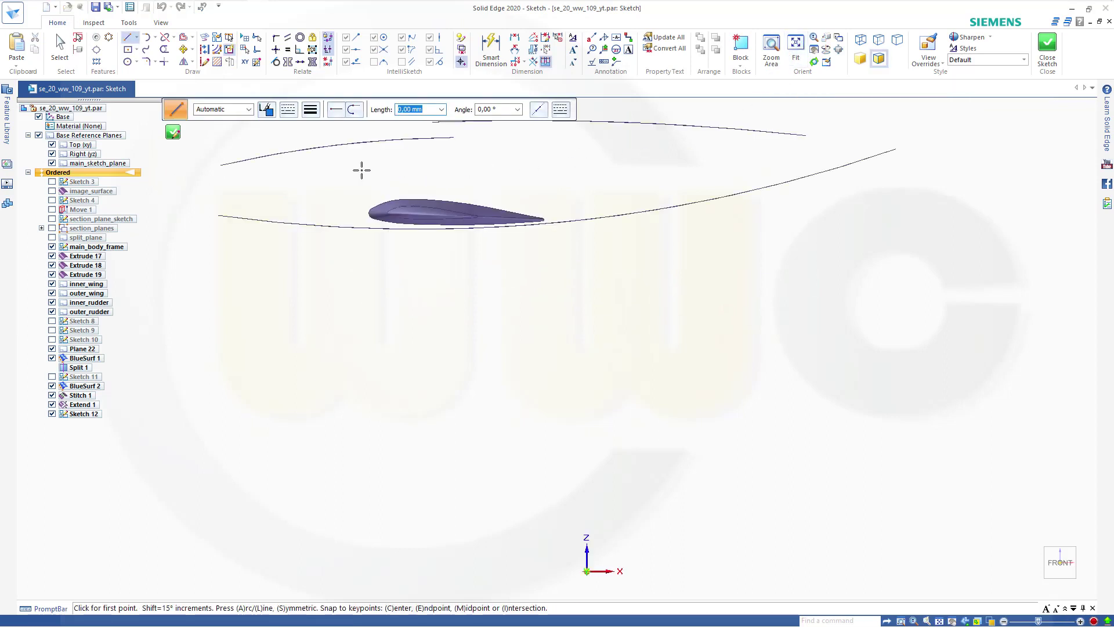
{"action": "scroll", "coordinate": [360, 169], "scroll_direction": "down", "scroll_amount": 1}
{"action": "scroll", "coordinate": [353, 199], "scroll_direction": "up", "scroll_amount": 3}
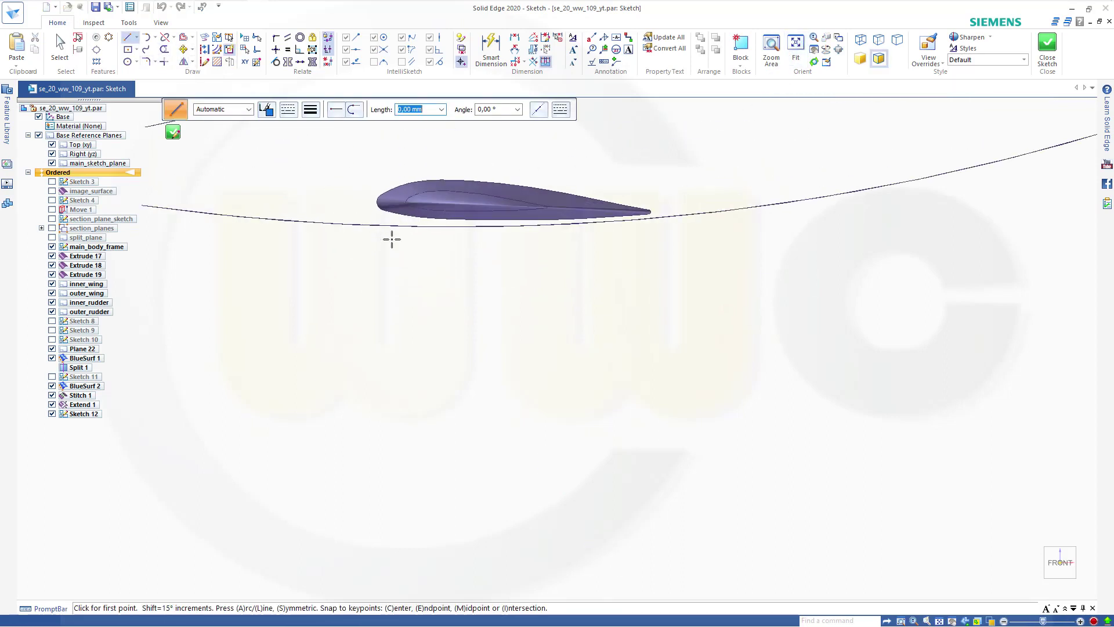
{"action": "left_click", "coordinate": [343, 177]}
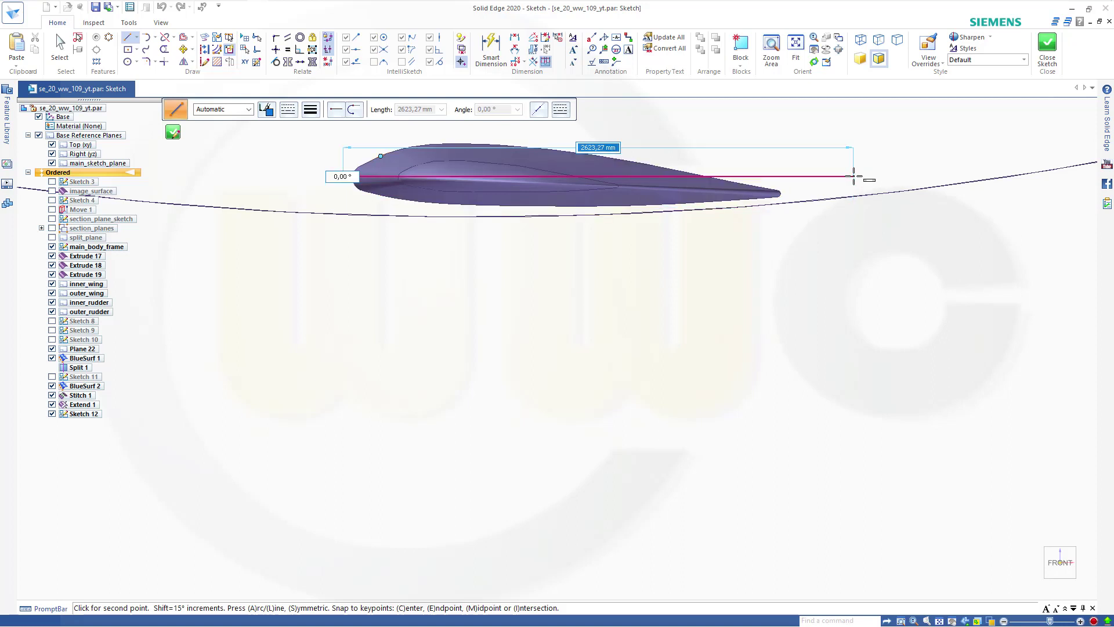
{"action": "left_click", "coordinate": [855, 176]}
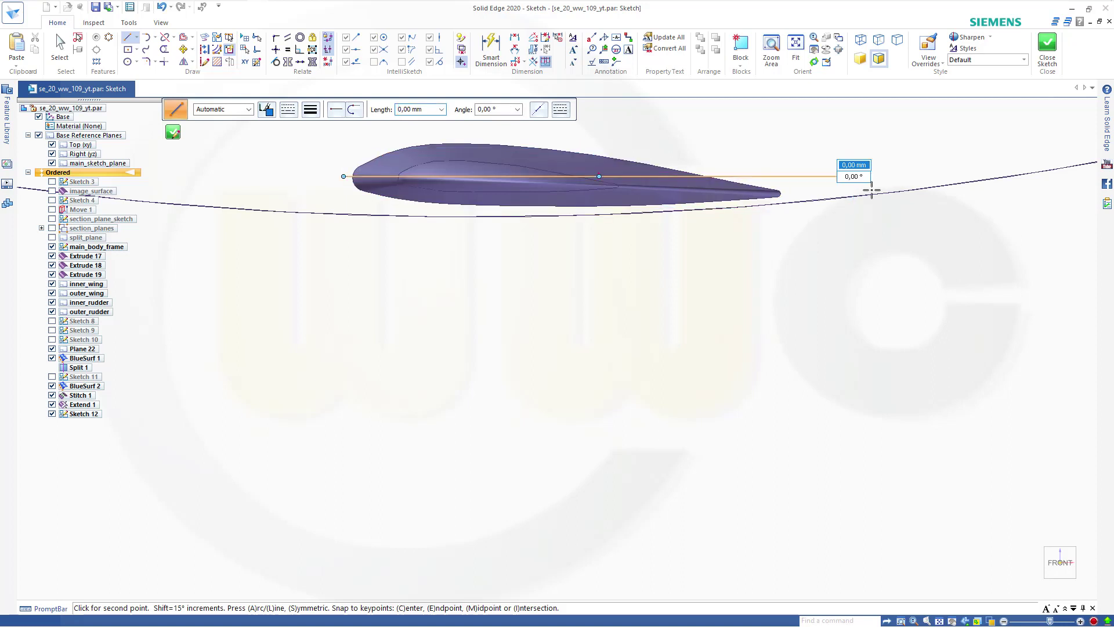
{"action": "key", "text": "Escape"}
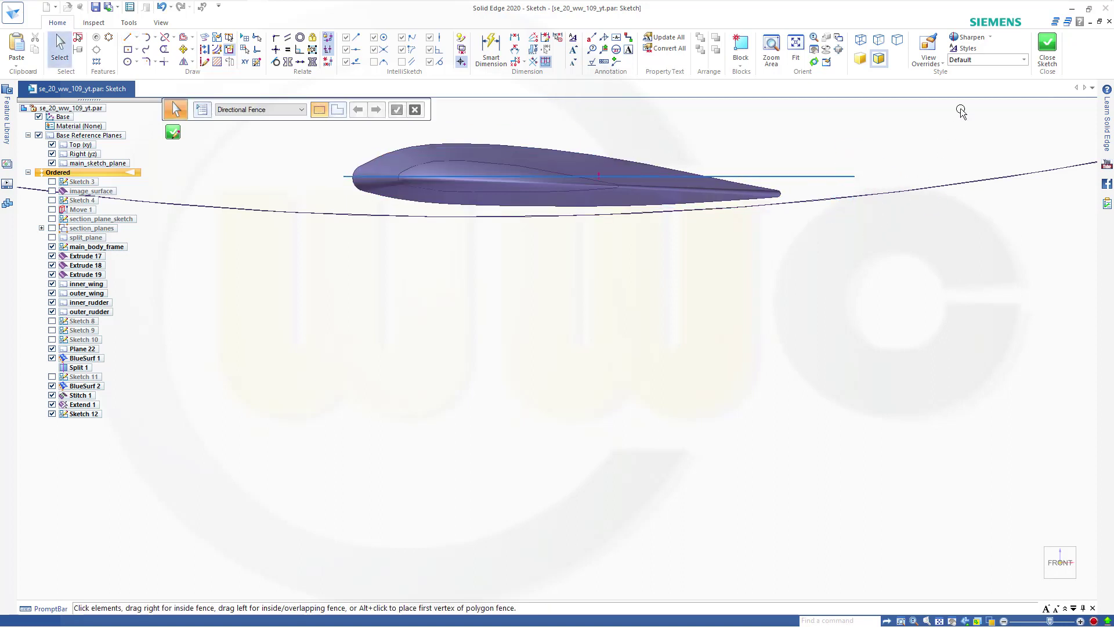
{"action": "left_click", "coordinate": [1054, 51]}
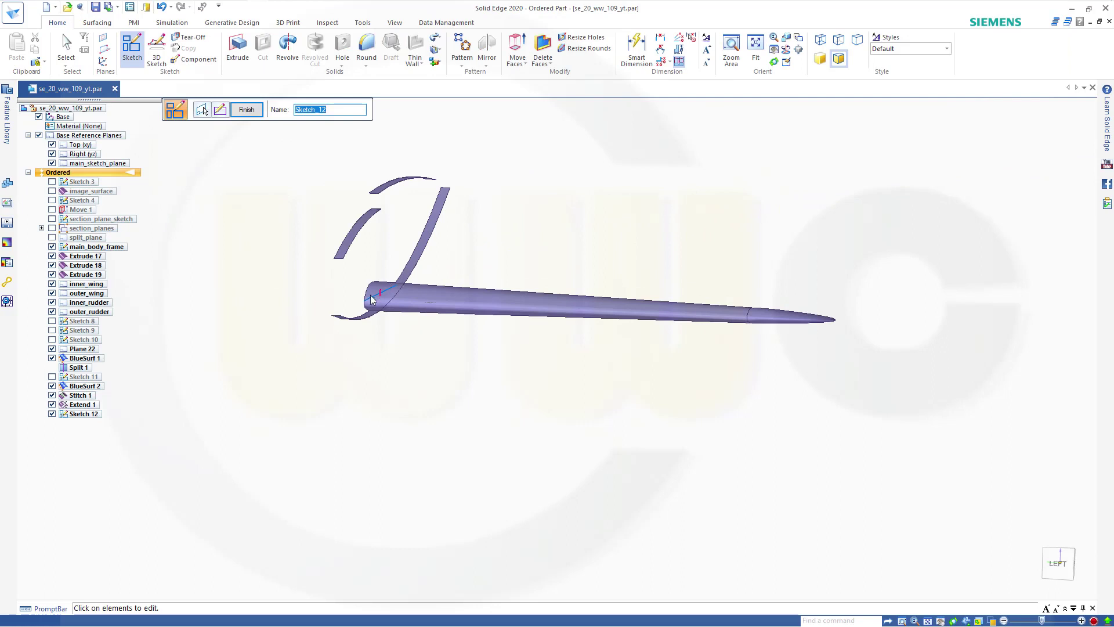
{"action": "left_click", "coordinate": [247, 110]}
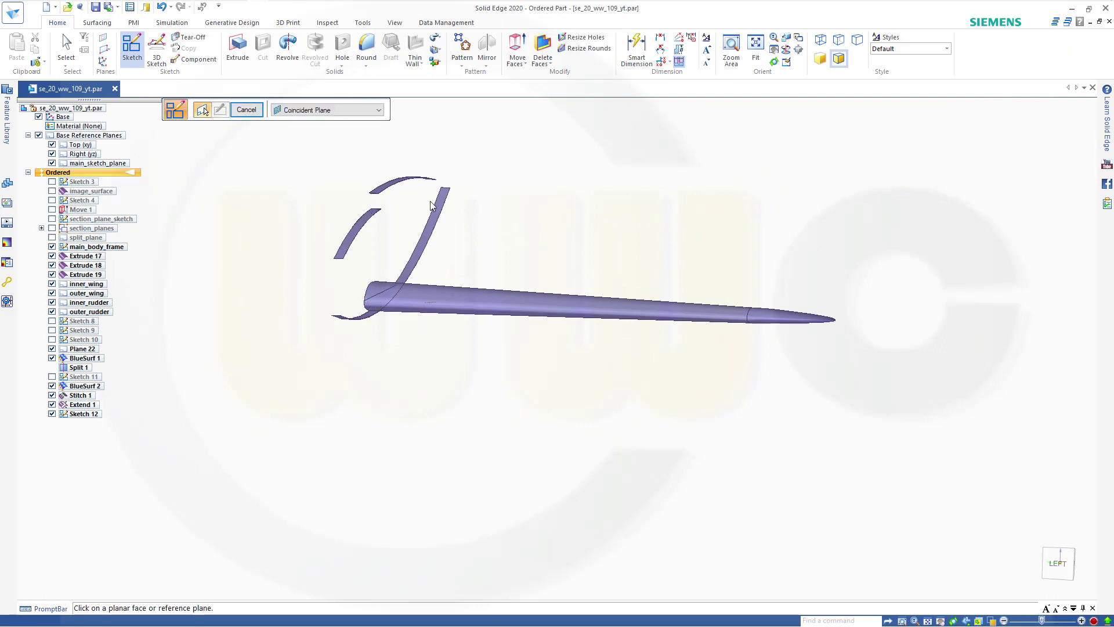
{"action": "left_click", "coordinate": [247, 109]}
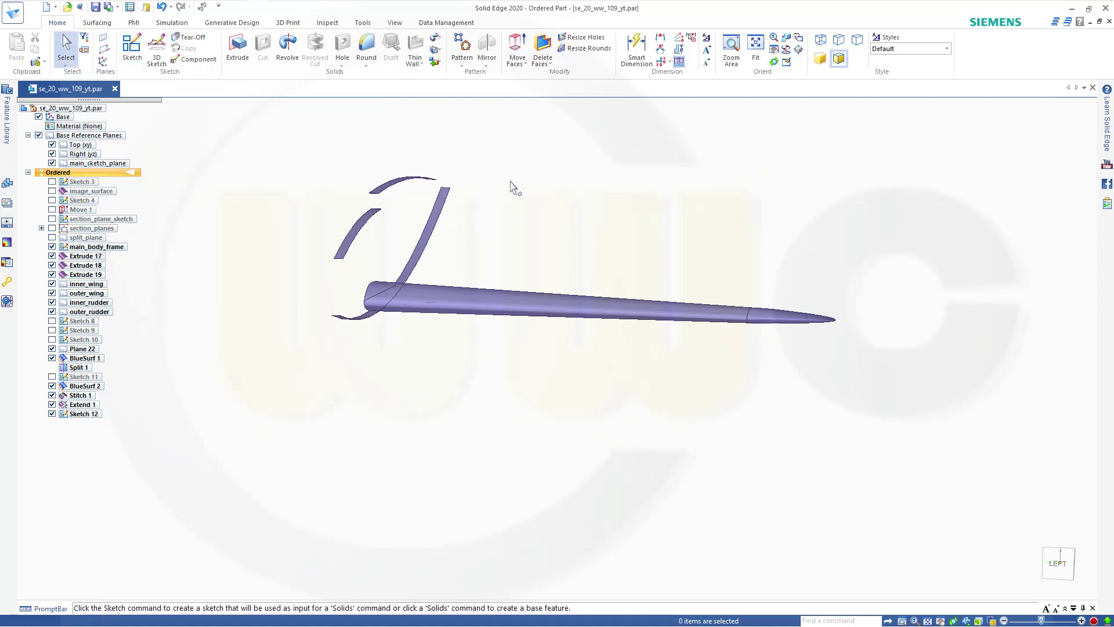
- Start rotating faces and accept the whole wing as the selection, using Body selection
{"action": "left_click", "coordinate": [526, 68]}
{"action": "left_click", "coordinate": [526, 89]}
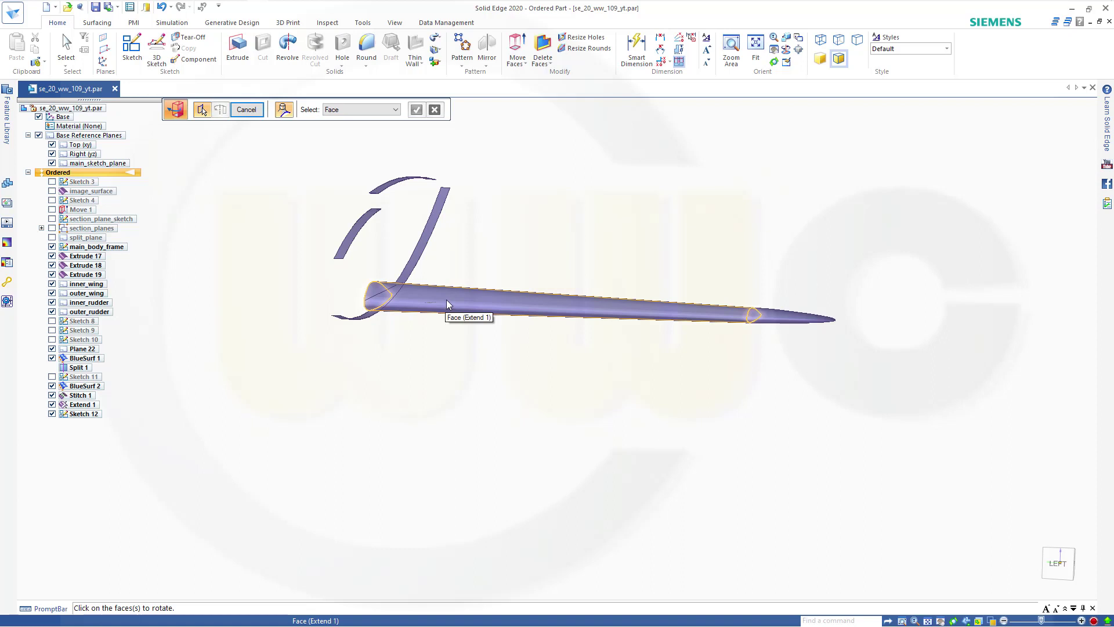
{"action": "left_click", "coordinate": [396, 110]}
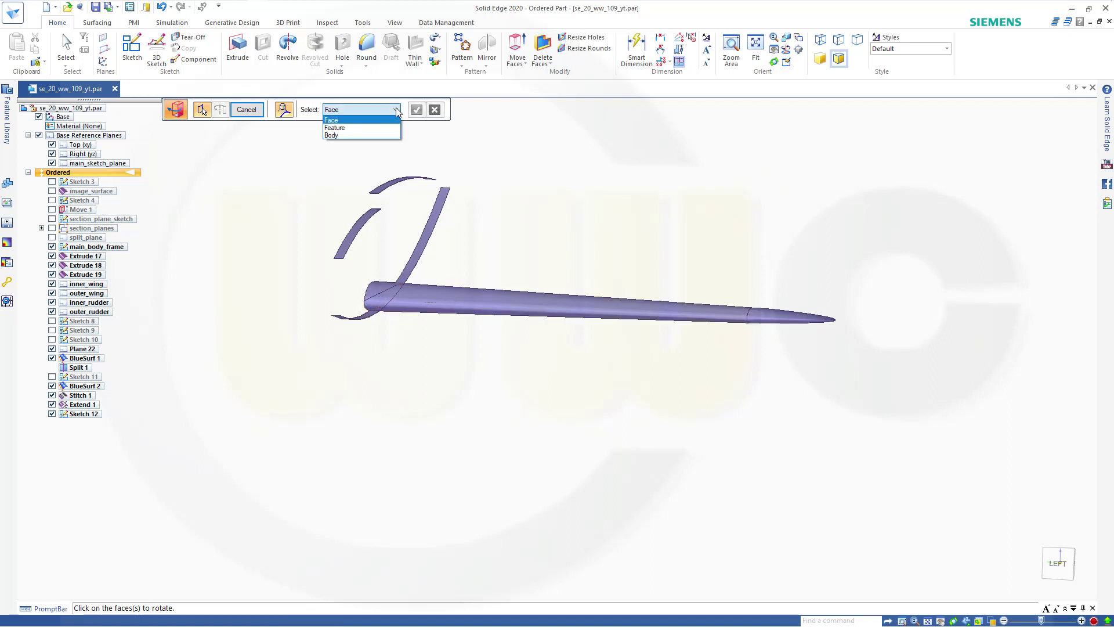
{"action": "left_click", "coordinate": [365, 133]}
{"action": "left_click", "coordinate": [497, 300]}
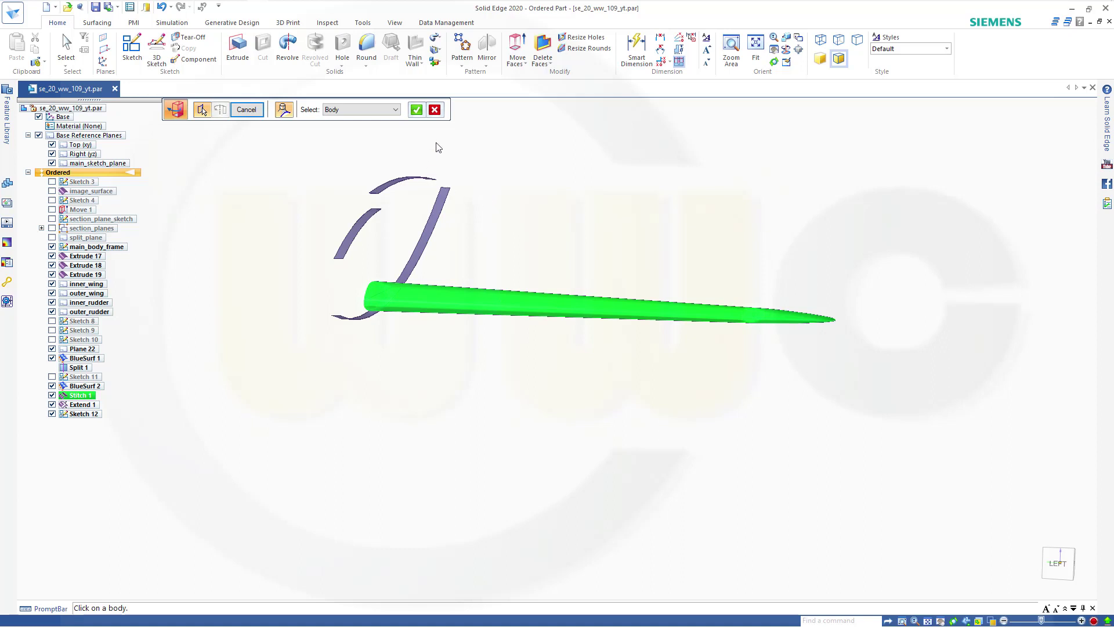
{"action": "left_click", "coordinate": [416, 110]}
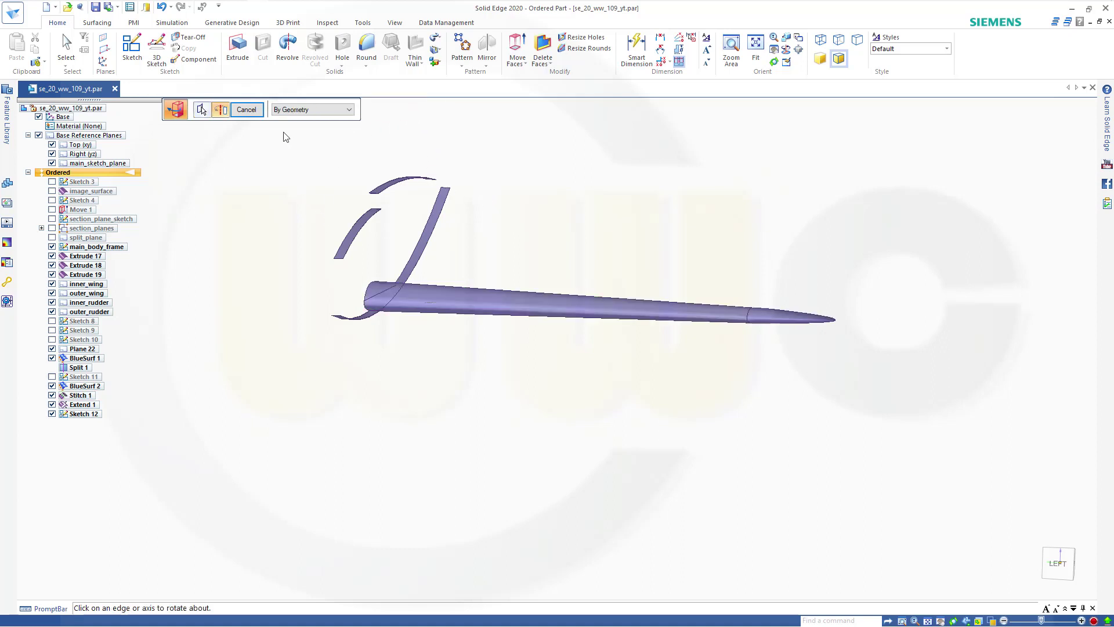
- Rotate the wing body 5° about the root sketch line so that its outer end tilts upward
{"action": "scroll", "coordinate": [297, 251], "scroll_direction": "up", "scroll_amount": 1}
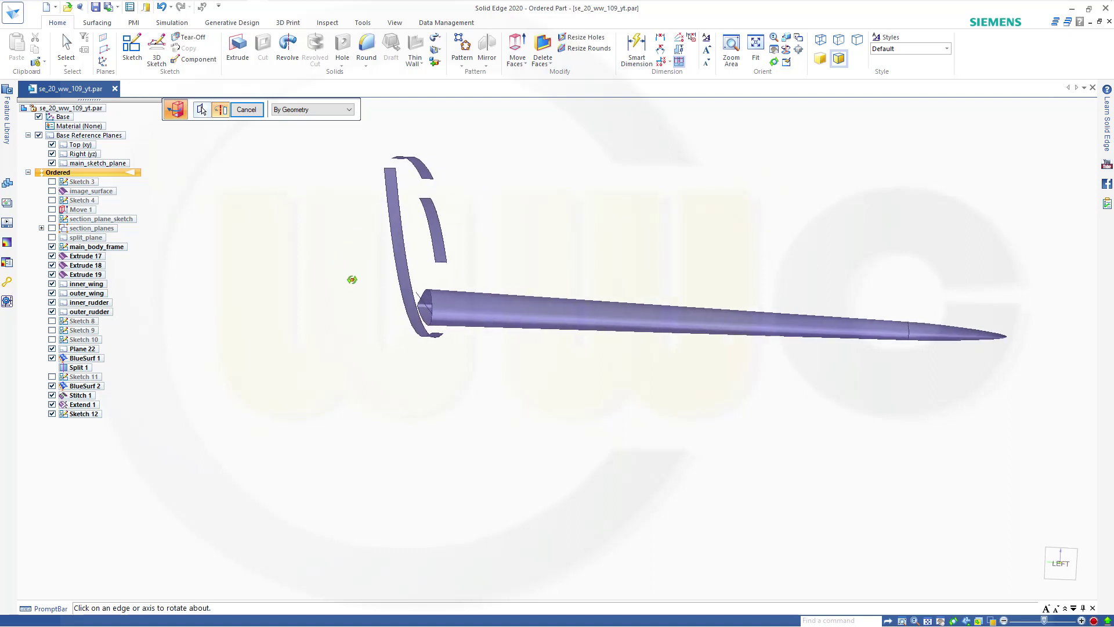
{"action": "scroll", "coordinate": [428, 274], "scroll_direction": "up", "scroll_amount": 3}
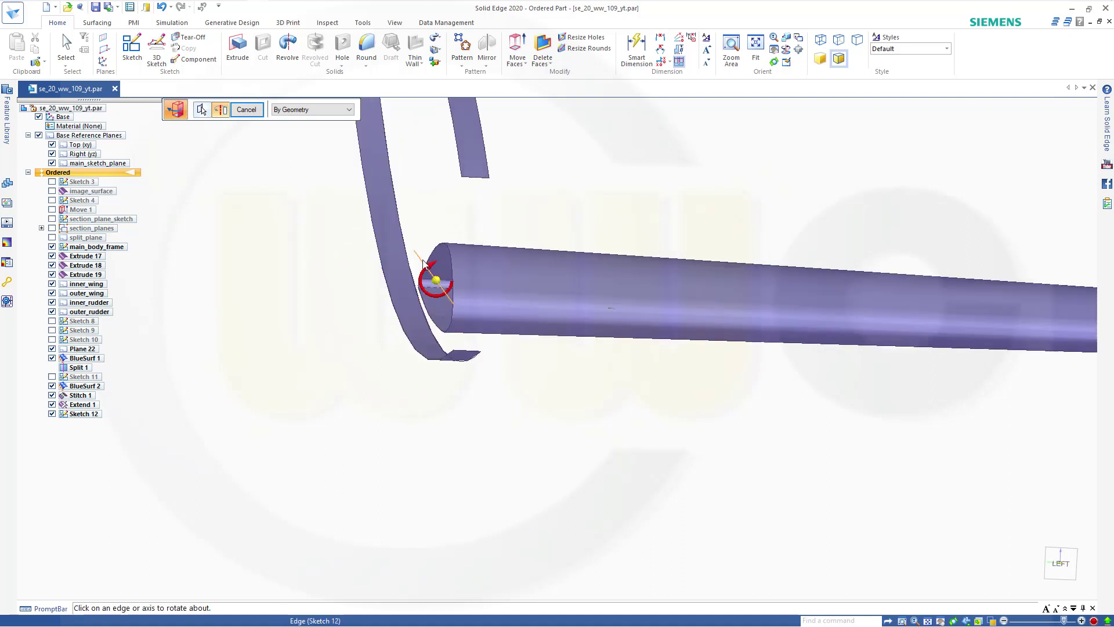
{"action": "left_click", "coordinate": [429, 274]}
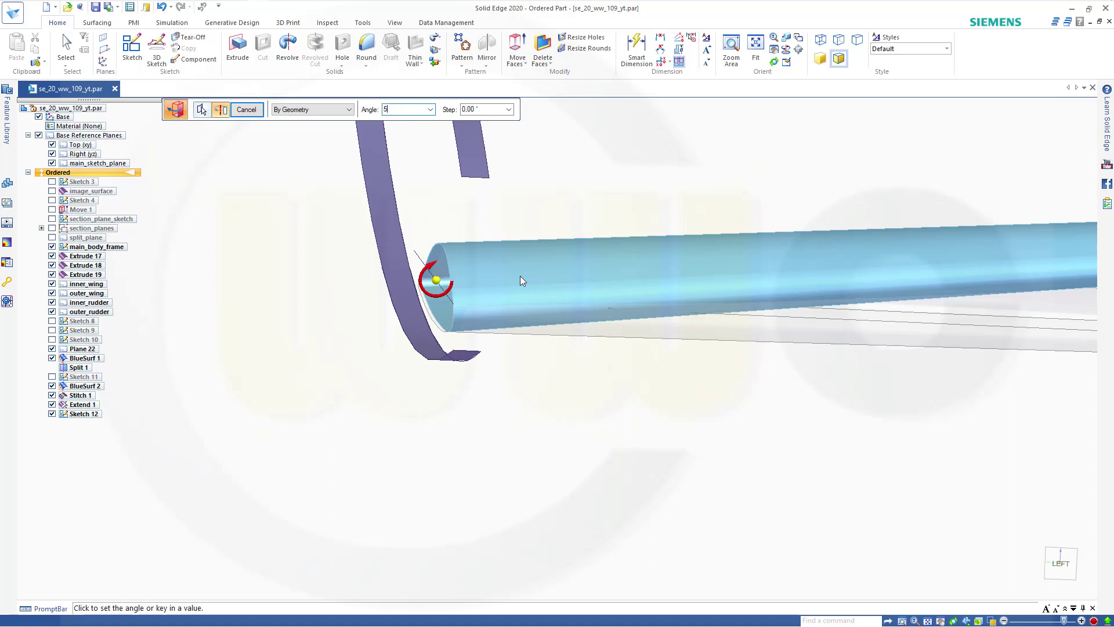
{"action": "key", "text": "Tab"}
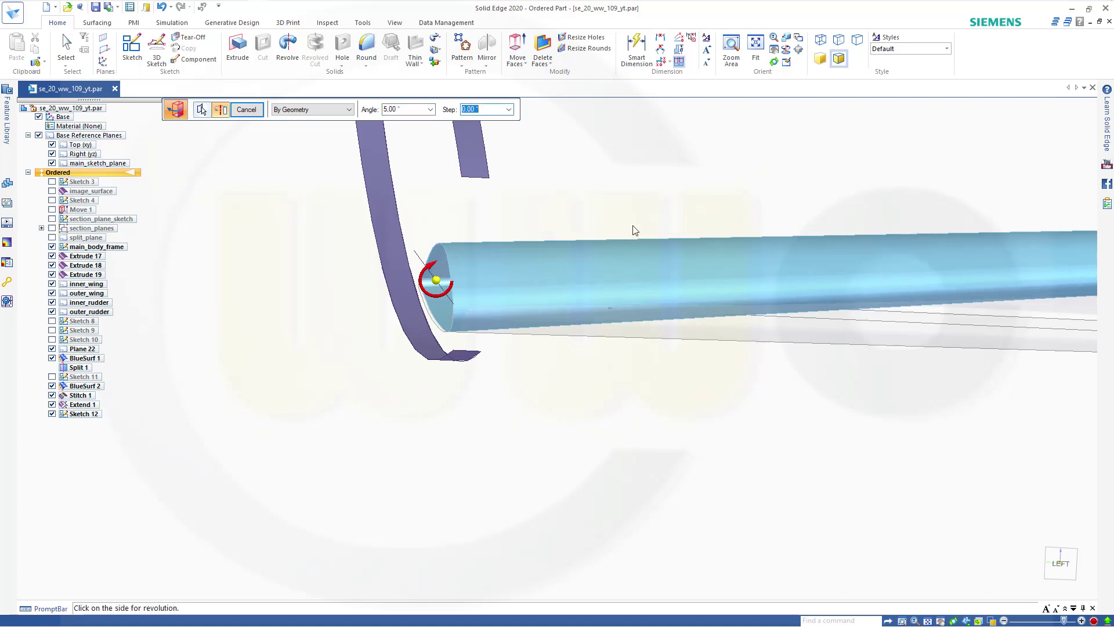
{"action": "middle_click_drag", "start_coordinate": [641, 235], "coordinate": [515, 348]}
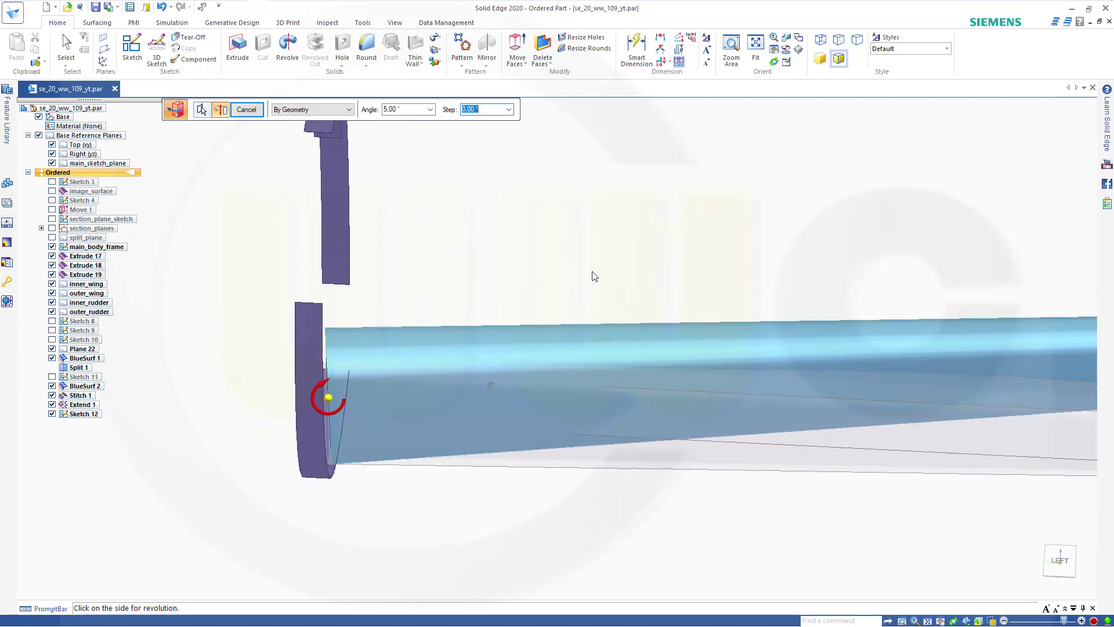
{"action": "left_click", "coordinate": [595, 276]}
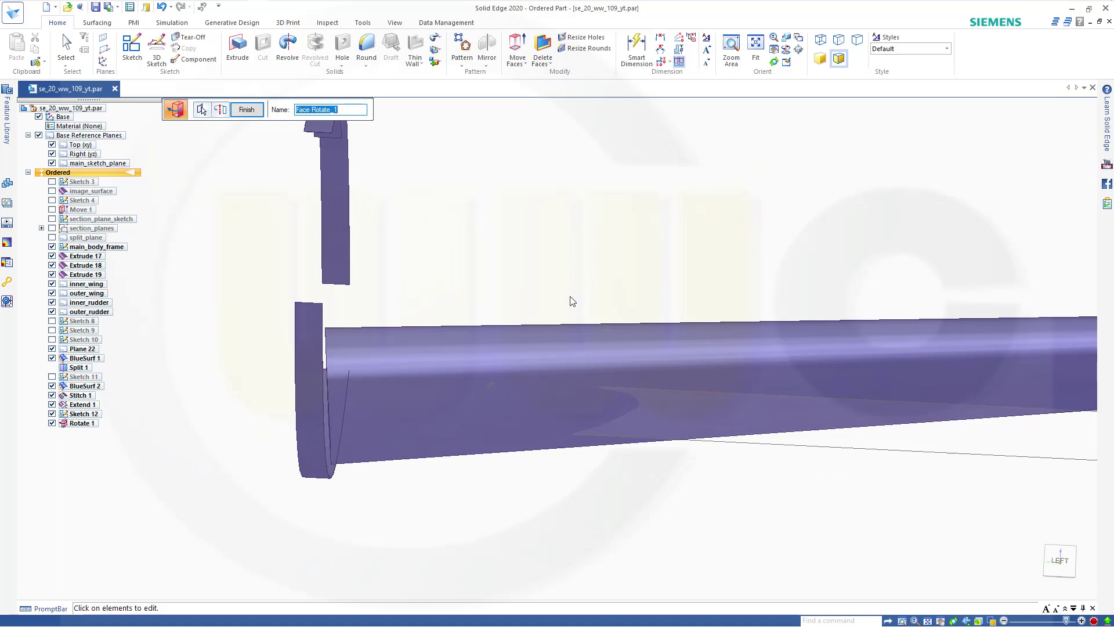
{"action": "scroll", "coordinate": [565, 296], "scroll_direction": "down", "scroll_amount": 2}
{"action": "left_click", "coordinate": [261, 114]}
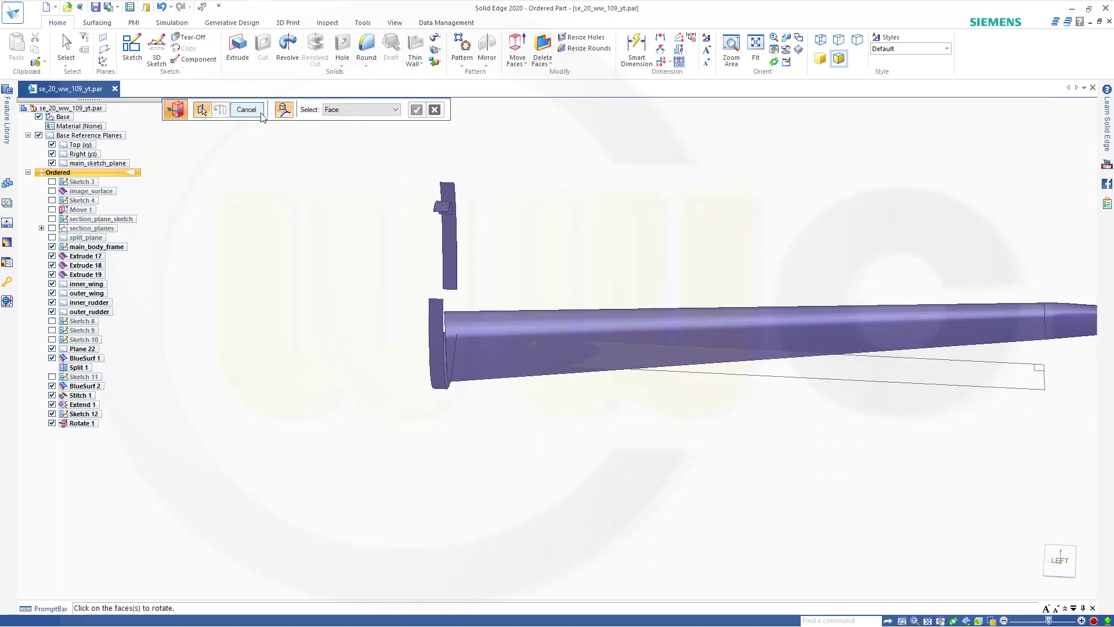
{"action": "left_click", "coordinate": [261, 114]}
{"action": "scroll", "coordinate": [530, 228], "scroll_direction": "up", "scroll_amount": 2}
{"action": "scroll", "coordinate": [580, 247], "scroll_direction": "down", "scroll_amount": 2}
{"action": "scroll", "coordinate": [598, 254], "scroll_direction": "down", "scroll_amount": 2}
{"action": "mouse_move", "coordinate": [581, 258]}
{"action": "middle_mouse_down"}
{"action": "mouse_move", "coordinate": [565, 321]}
{"action": "mouse_move", "coordinate": [541, 336]}
{"action": "mouse_move", "coordinate": [545, 349]}
{"action": "mouse_move", "coordinate": [505, 356]}
{"action": "mouse_move", "coordinate": [493, 389]}
{"action": "mouse_move", "coordinate": [530, 341]}
{"action": "mouse_move", "coordinate": [561, 367]}
{"action": "mouse_move", "coordinate": [572, 346]}
{"action": "mouse_move", "coordinate": [550, 331]}
{"action": "mouse_move", "coordinate": [524, 348]}
{"action": "middle_mouse_up"}
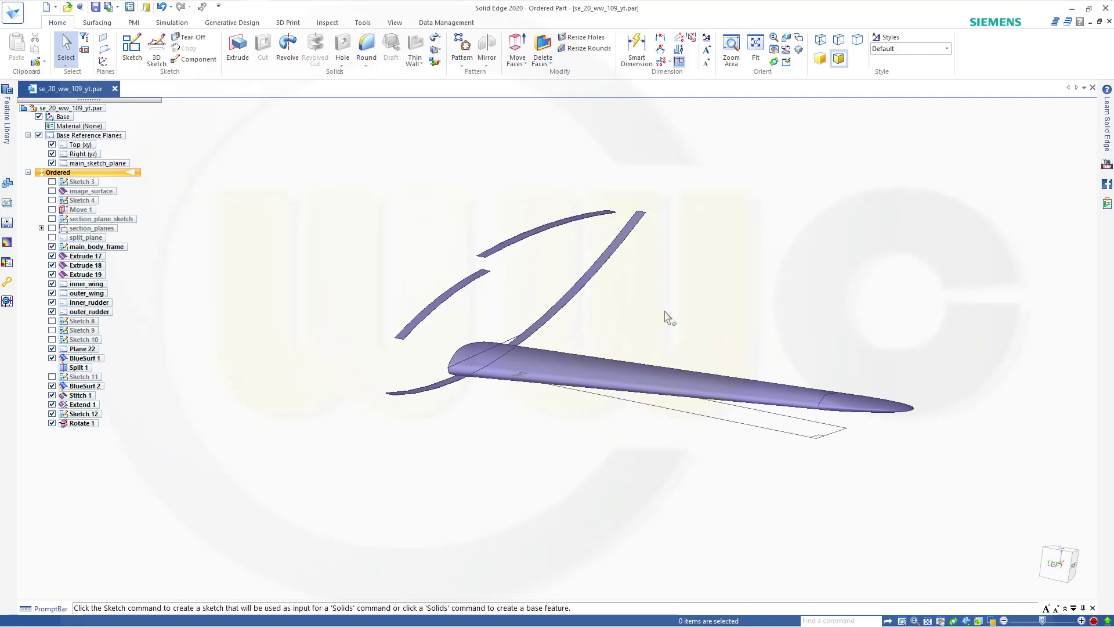